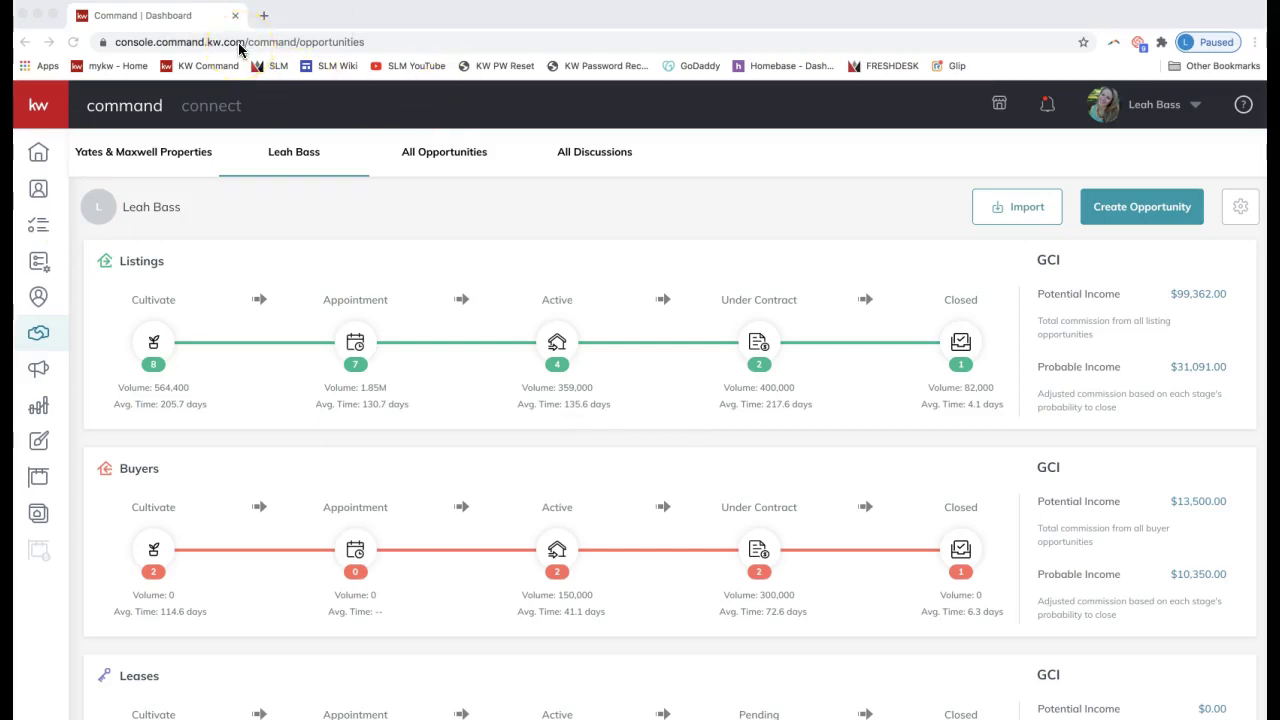
pyautogui.click(240, 42)
pyautogui.write('agent.kw.com')
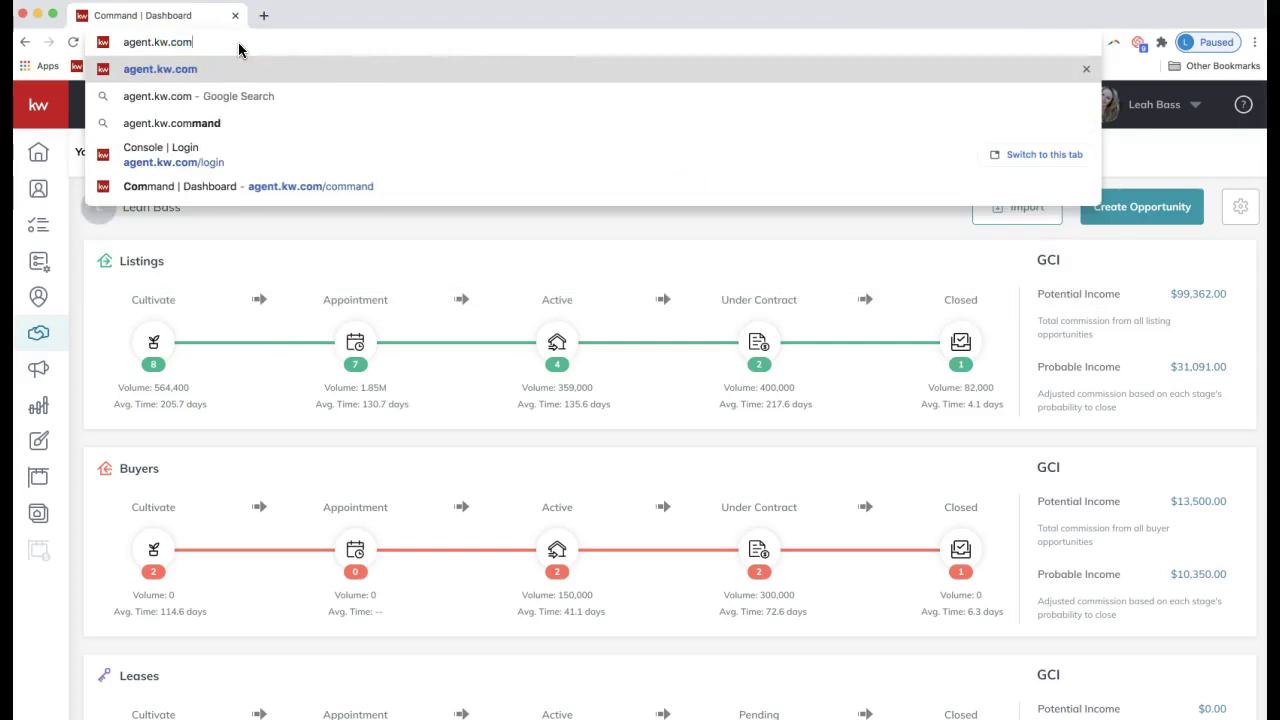
pyautogui.tripleClick(153, 42)
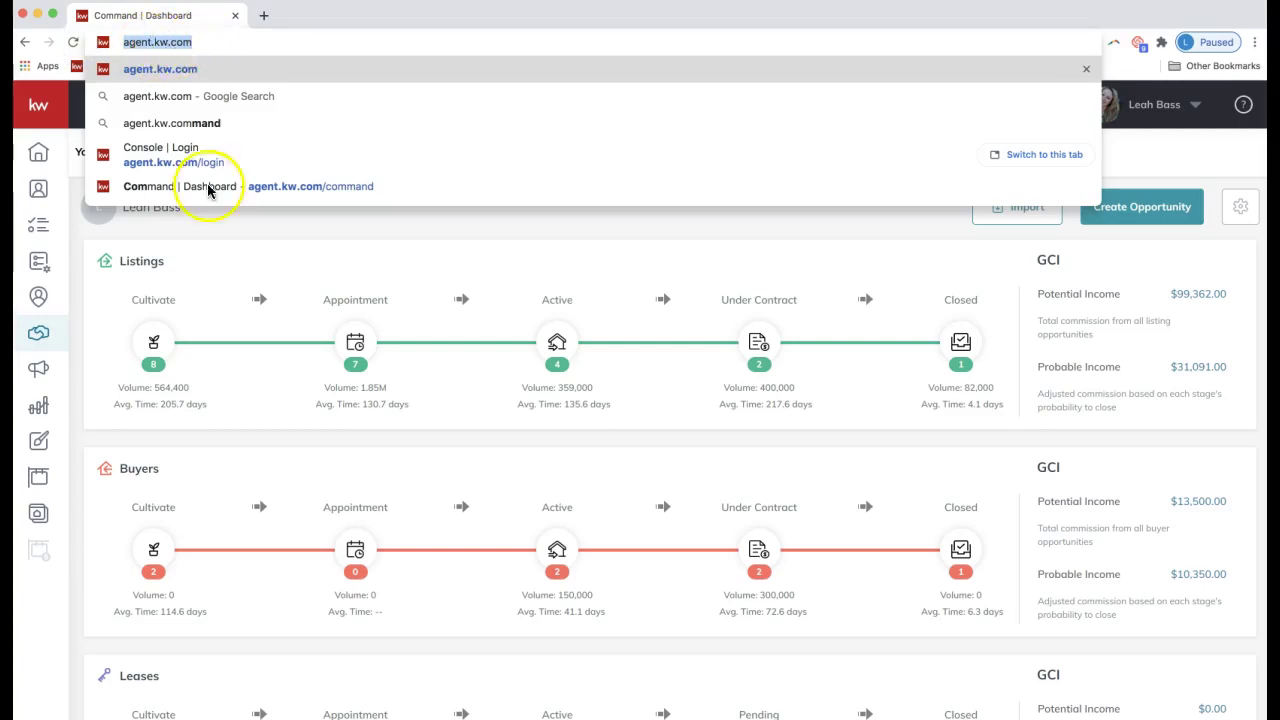
pyautogui.click(217, 229)
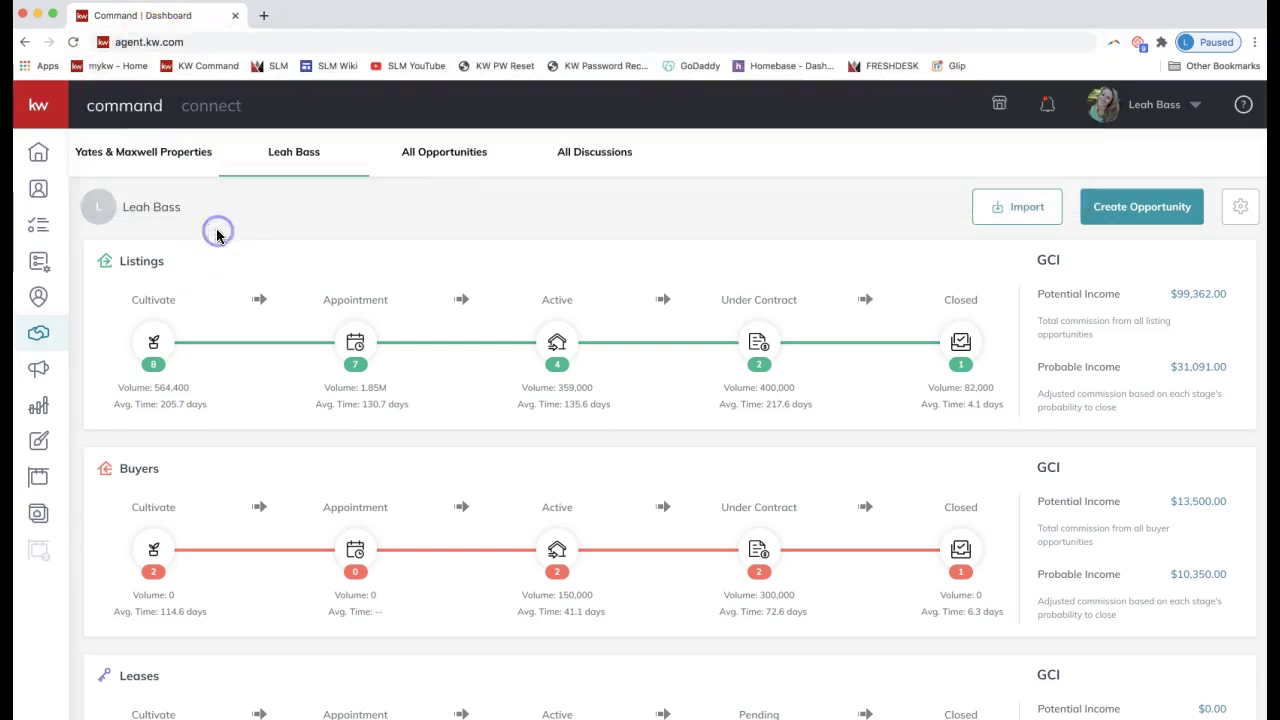
# Step: Open the Client Update settings for opportunities and switch to the agent's own settings instead of the team's
pyautogui.click(42, 346)
pyautogui.click(49, 344)
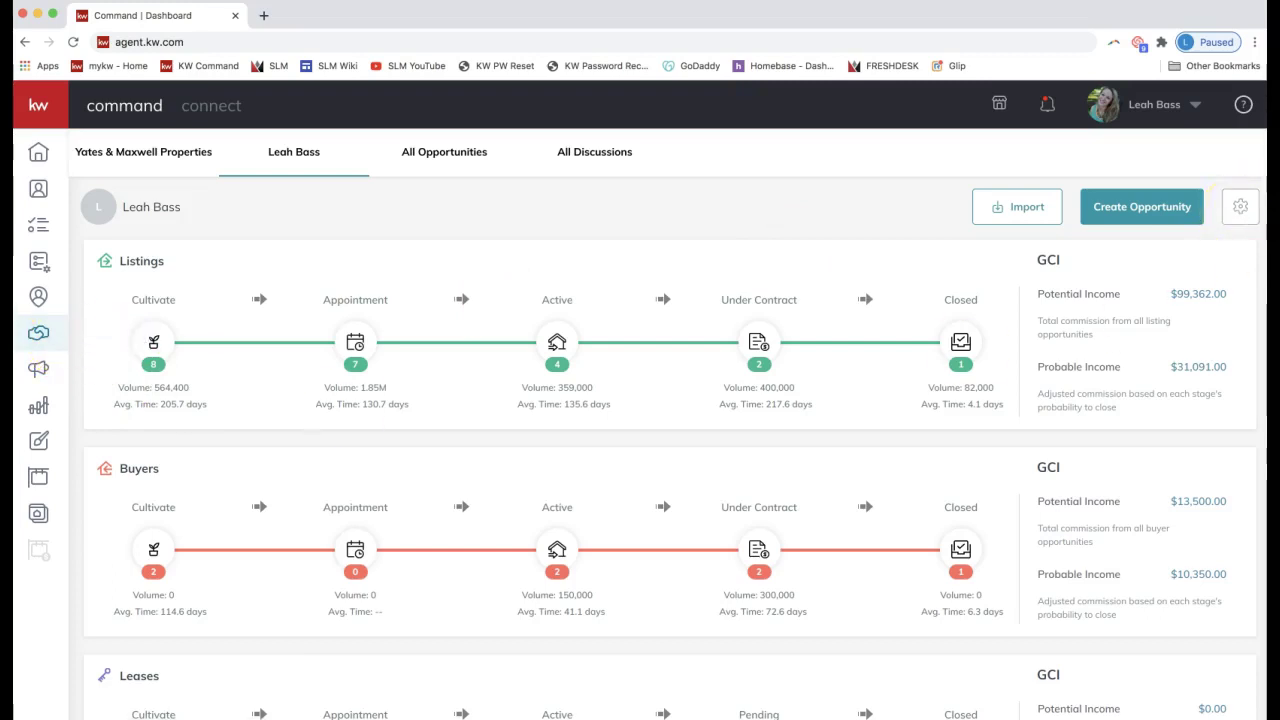
pyautogui.click(1236, 212)
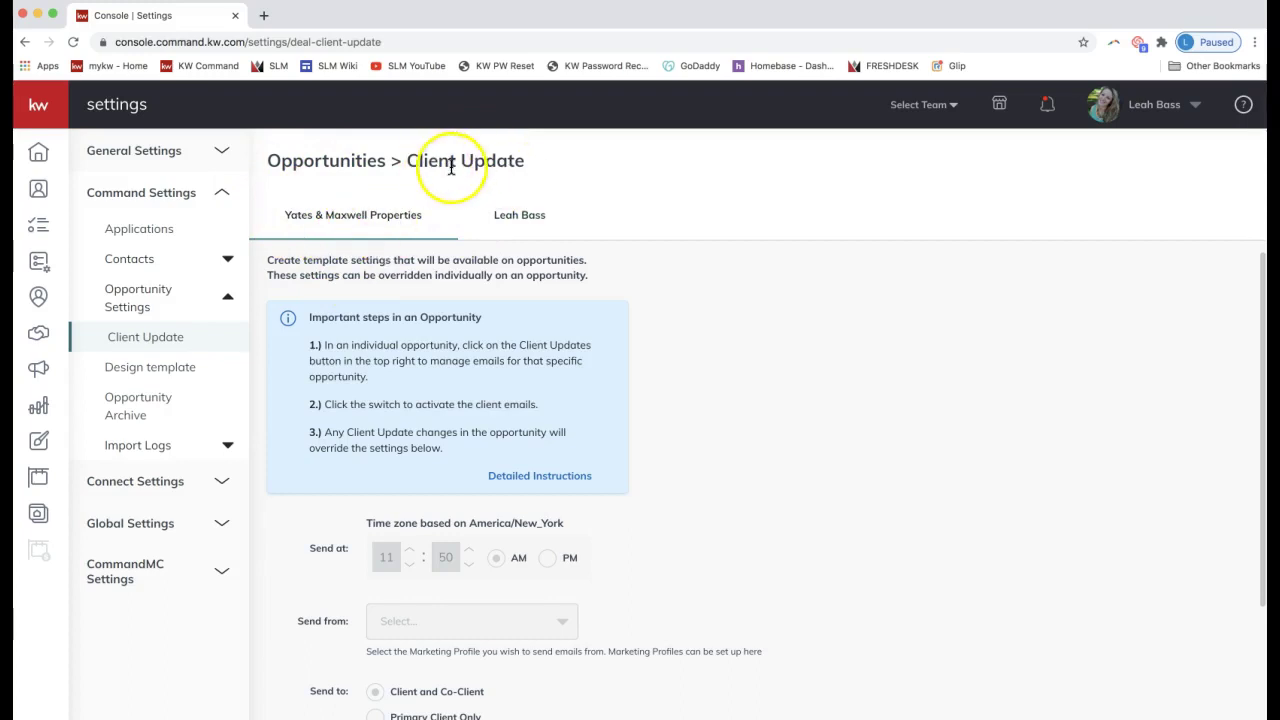
pyautogui.click(535, 228)
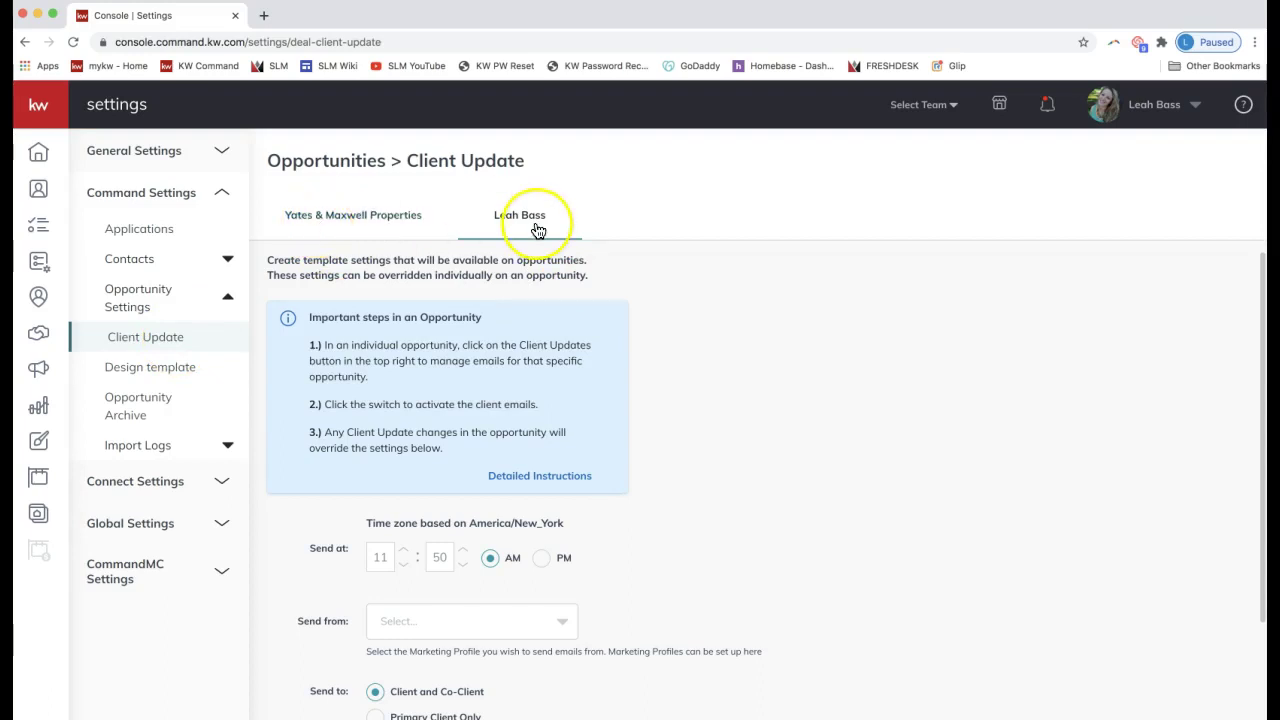
# Step: Review the Yates & Maxwell Properties team's client update settings and return to the agent's own settings
pyautogui.click(372, 233)
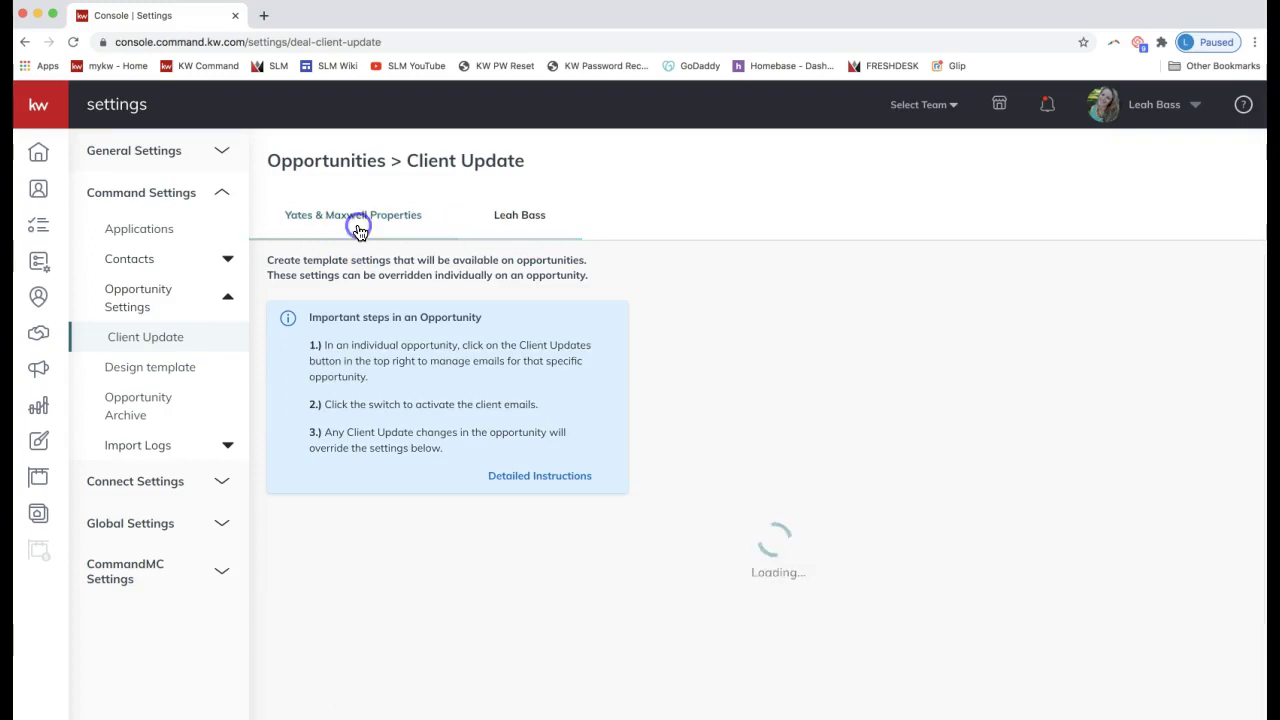
pyautogui.scroll(-2, 420, 510)
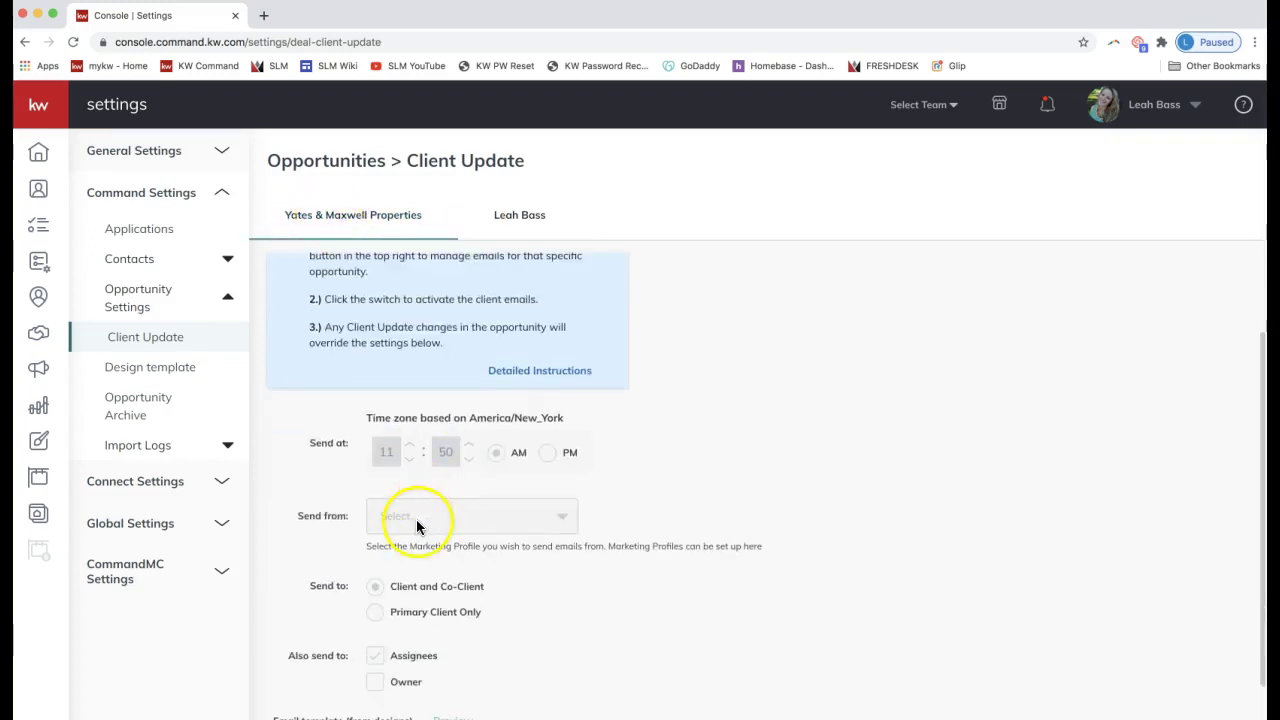
pyautogui.scroll(2, 414, 529)
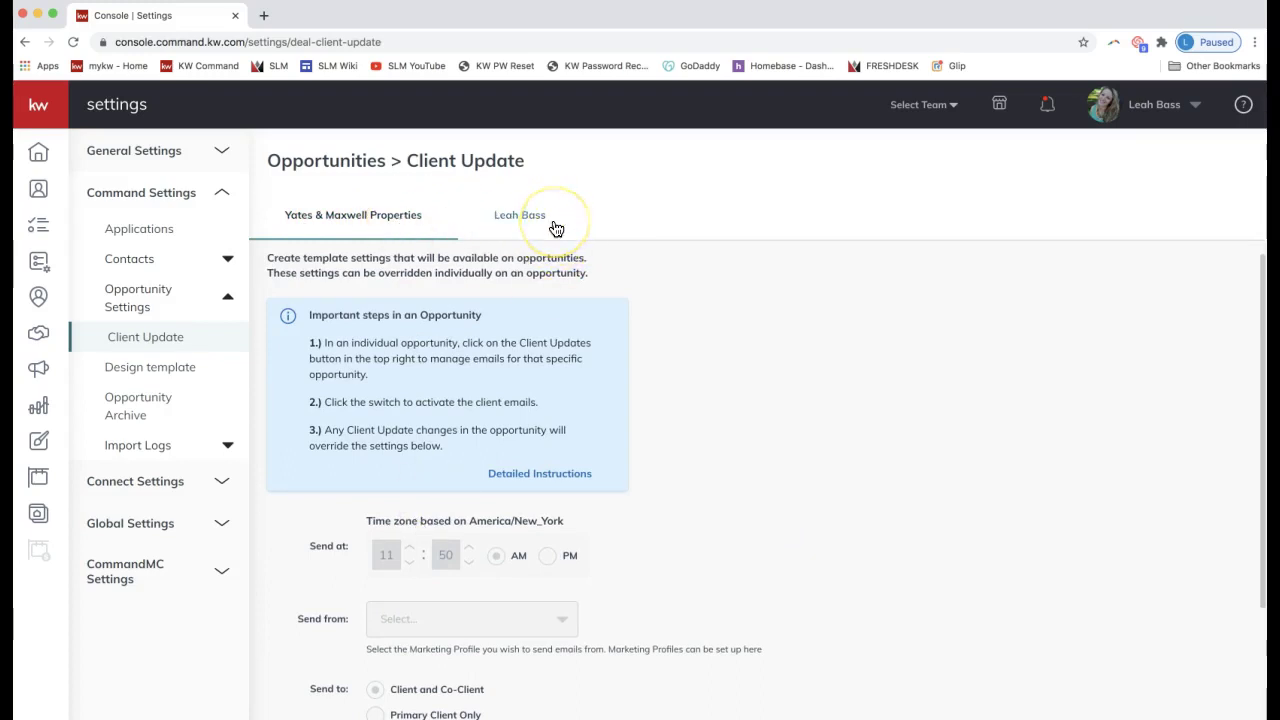
pyautogui.click(552, 225)
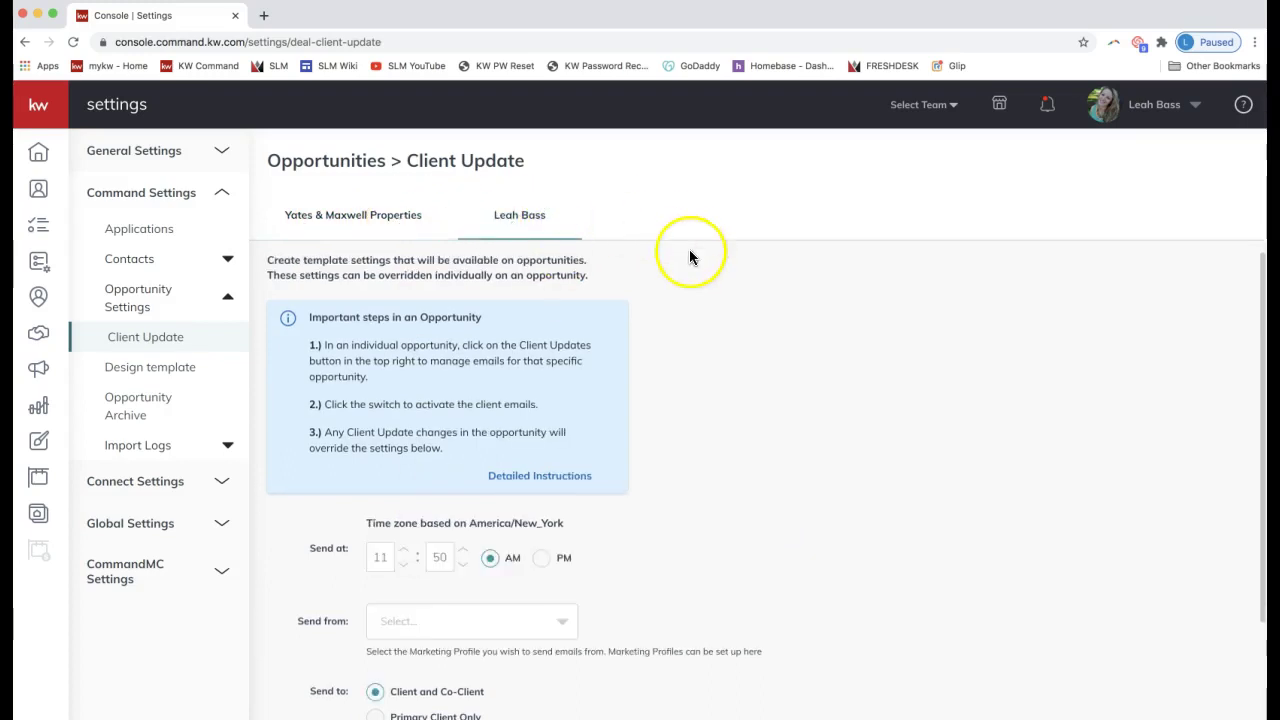
pyautogui.scroll(-2, 703, 440)
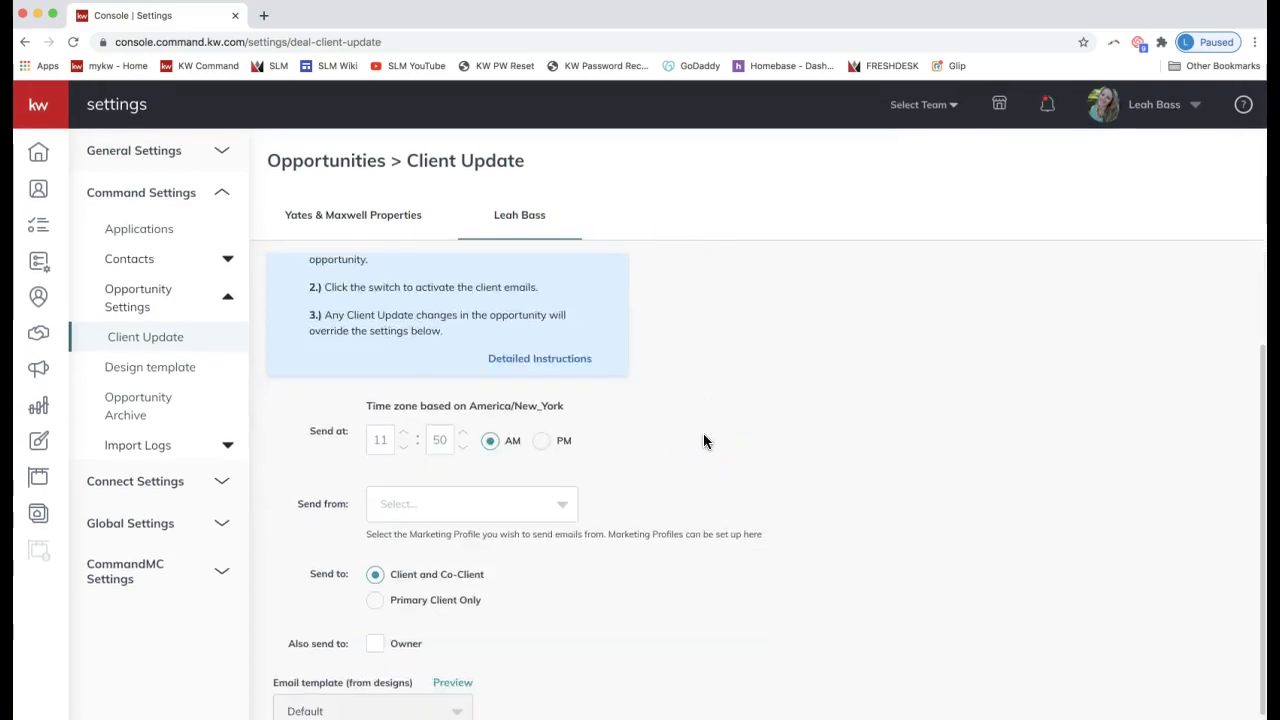
# Step: Read the important steps for managing client update emails in an individual opportunity
pyautogui.scroll(2, 703, 440)
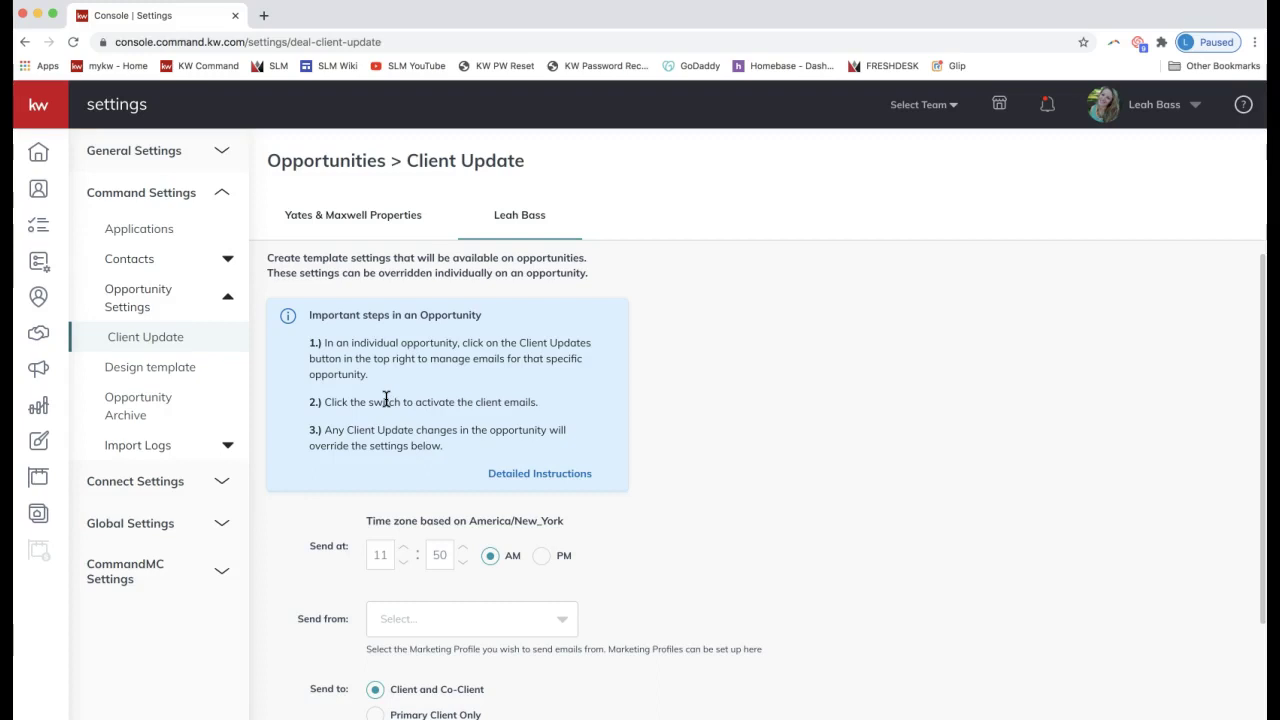
pyautogui.click(463, 362)
pyautogui.moveTo(325, 342); pyautogui.dragTo(463, 342)
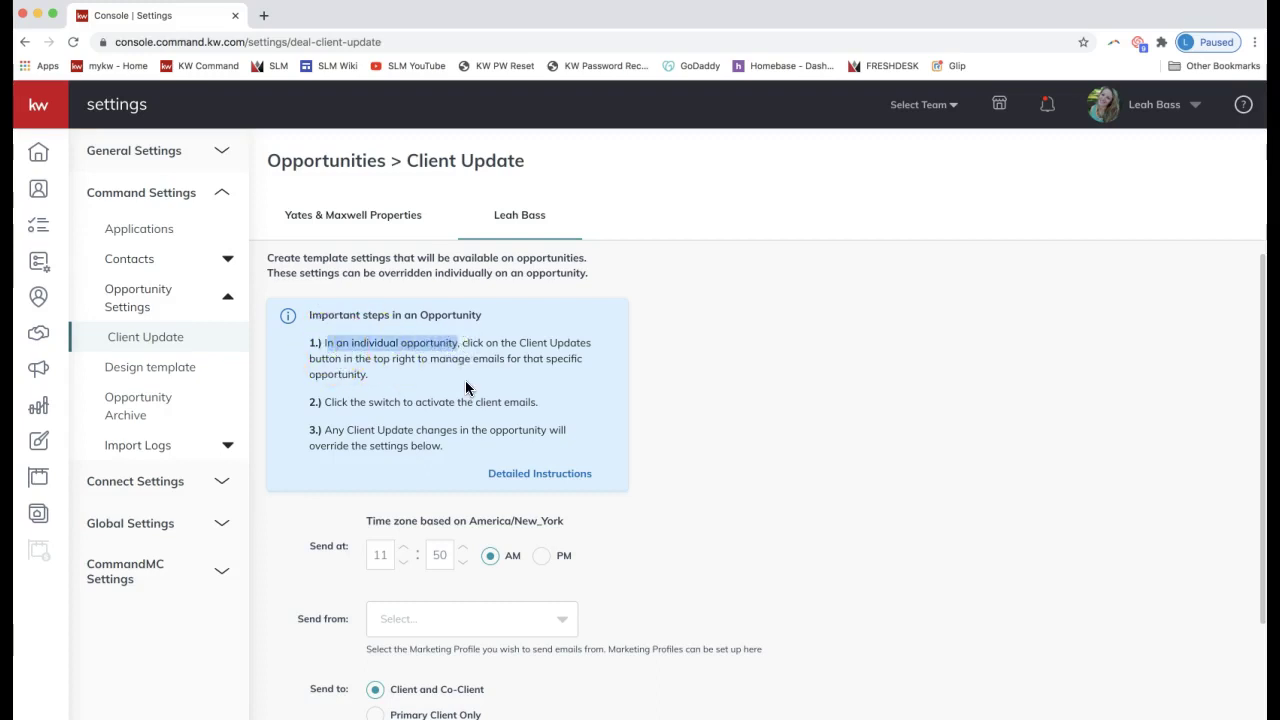
pyautogui.click(466, 385)
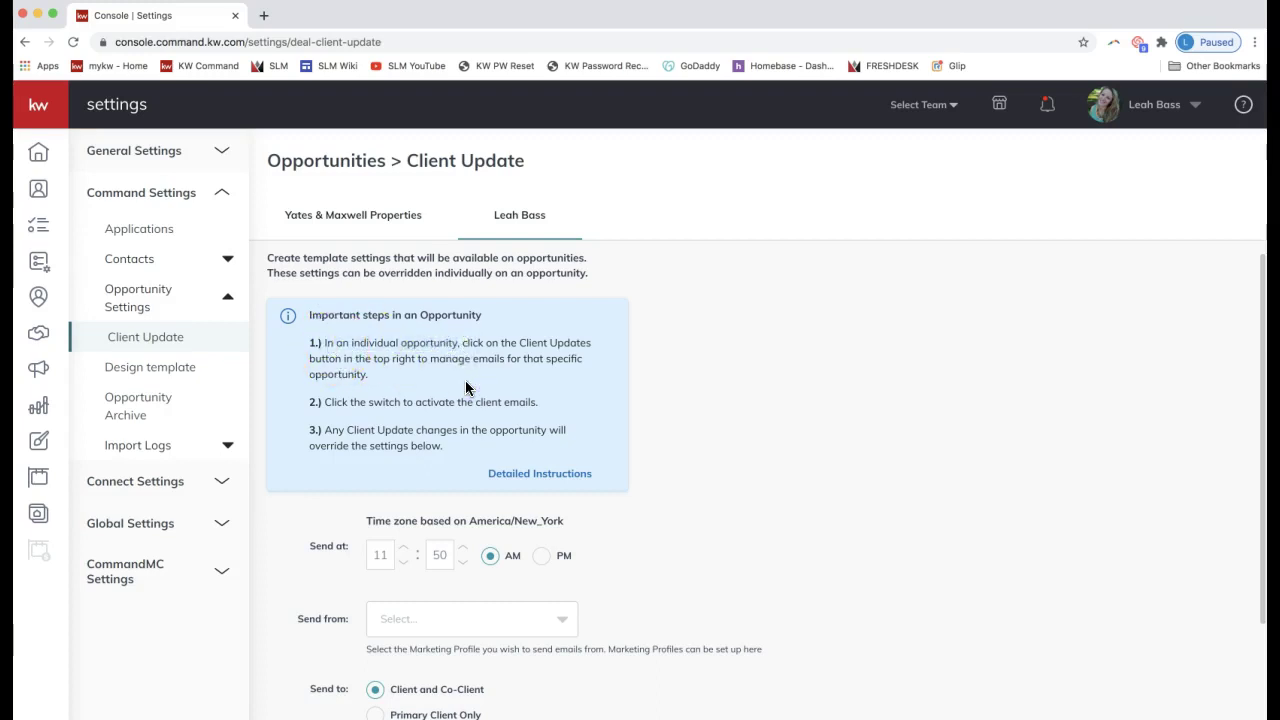
pyautogui.click(523, 449)
pyautogui.click(517, 220)
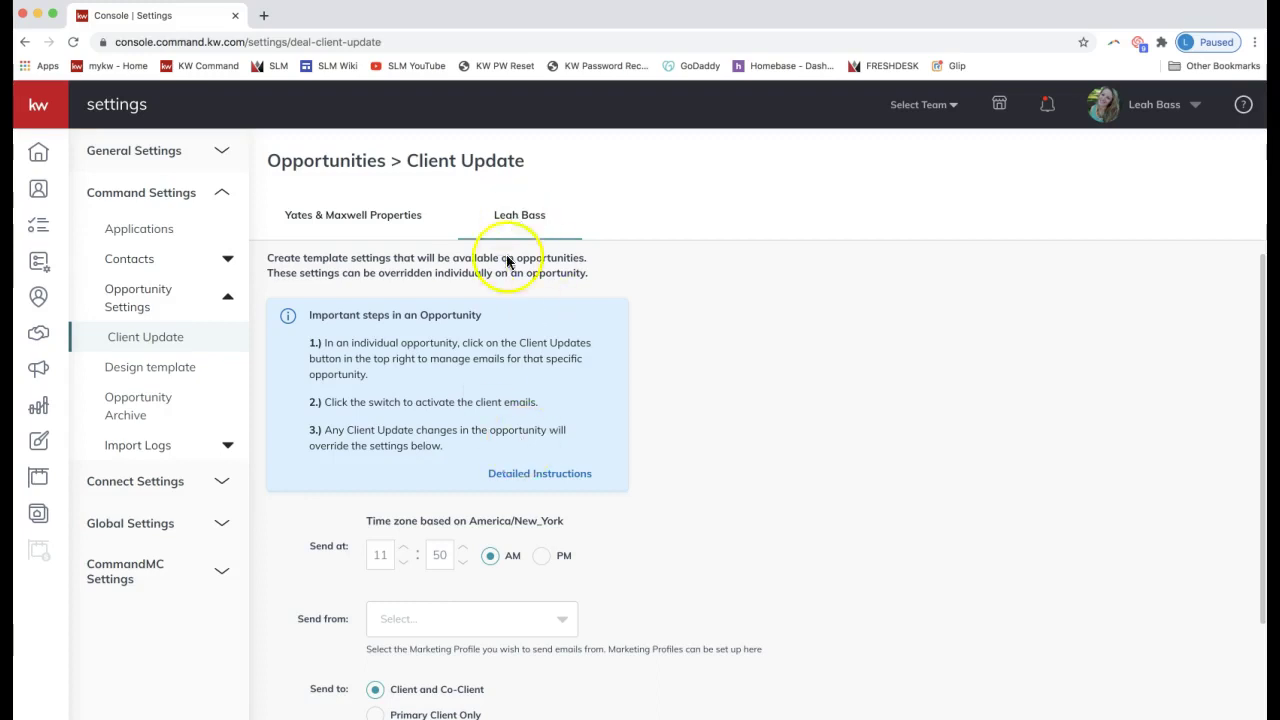
# Step: Set the send time of the client update emails to 11:00 AM
pyautogui.scroll(-3, 486, 380)
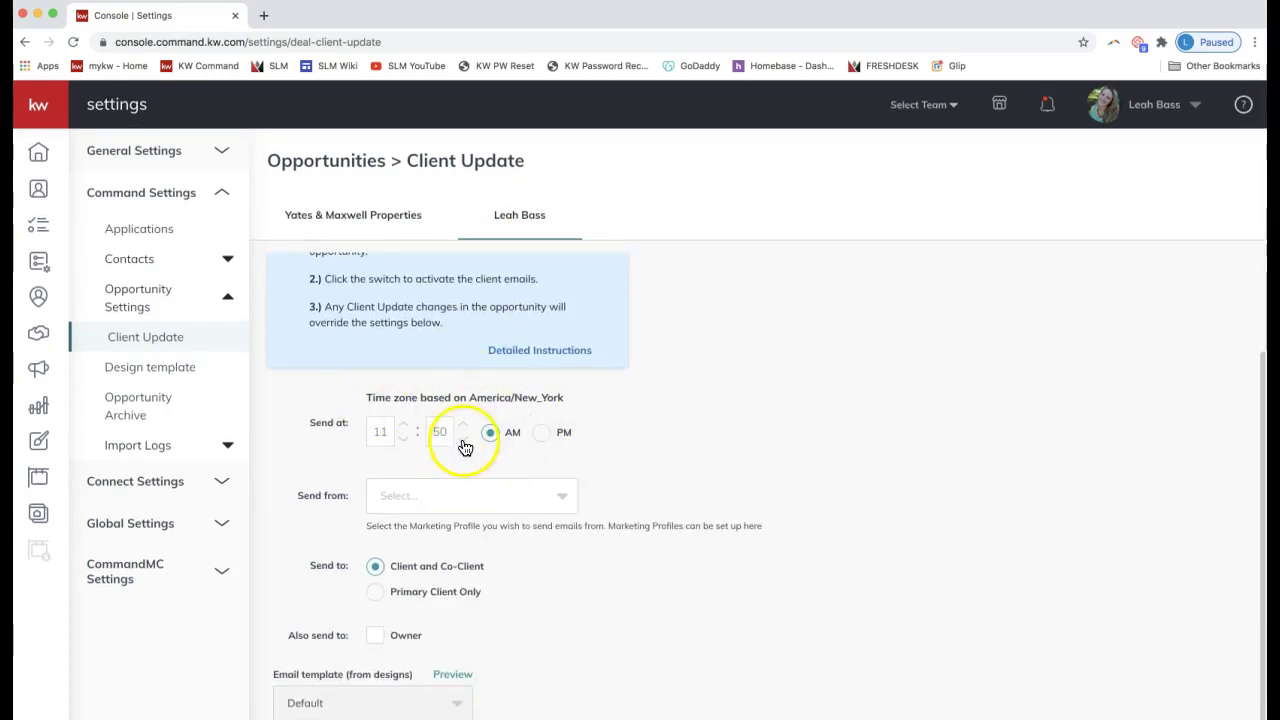
pyautogui.click(463, 426)
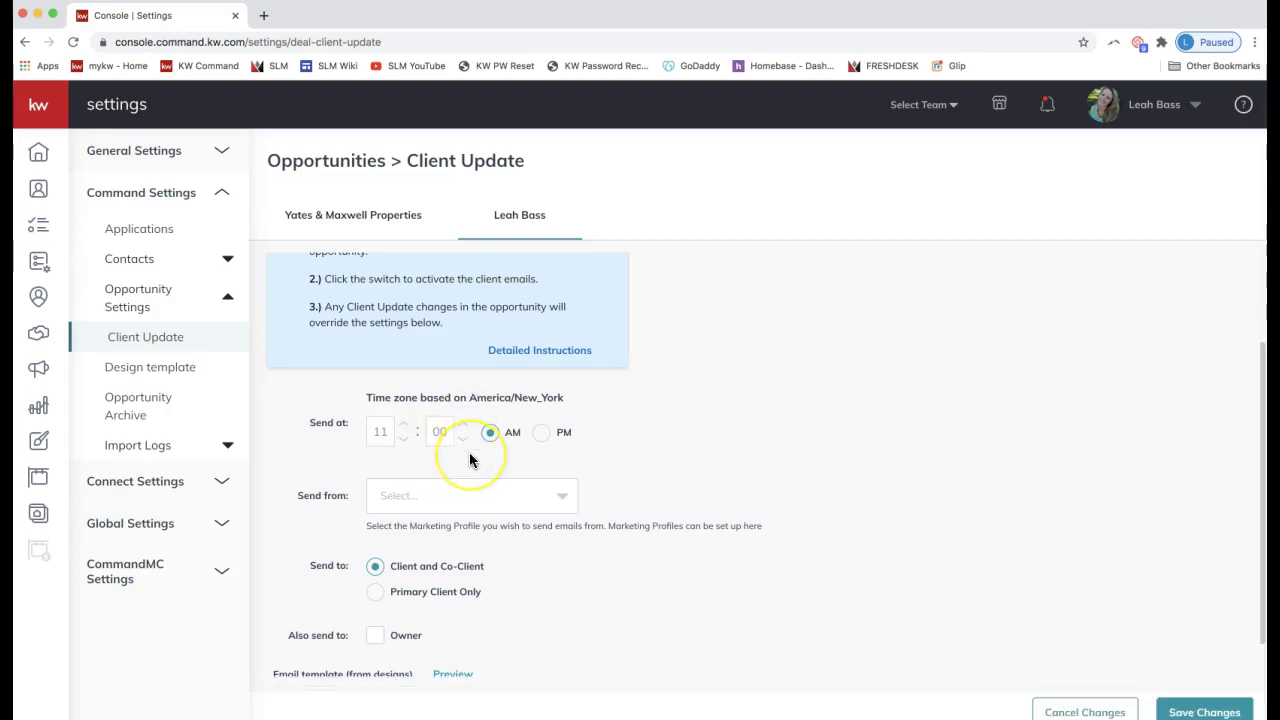
pyautogui.tripleClick(497, 397)
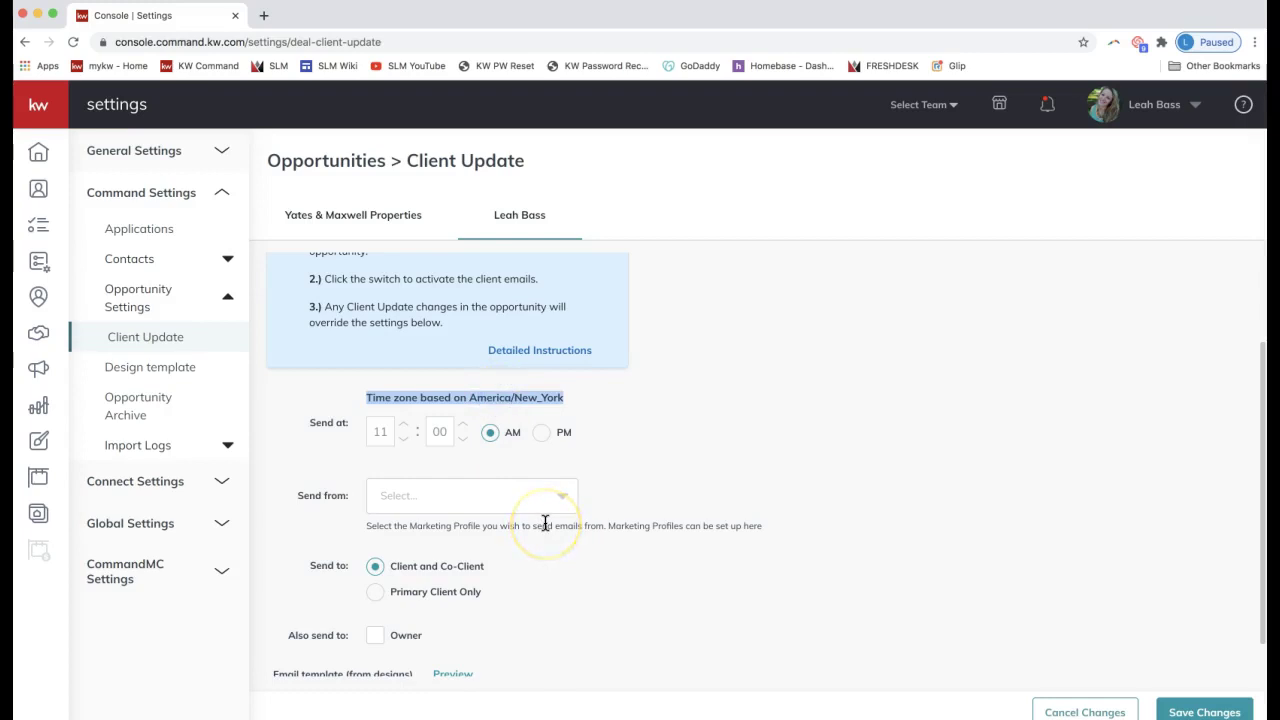
pyautogui.click(420, 465)
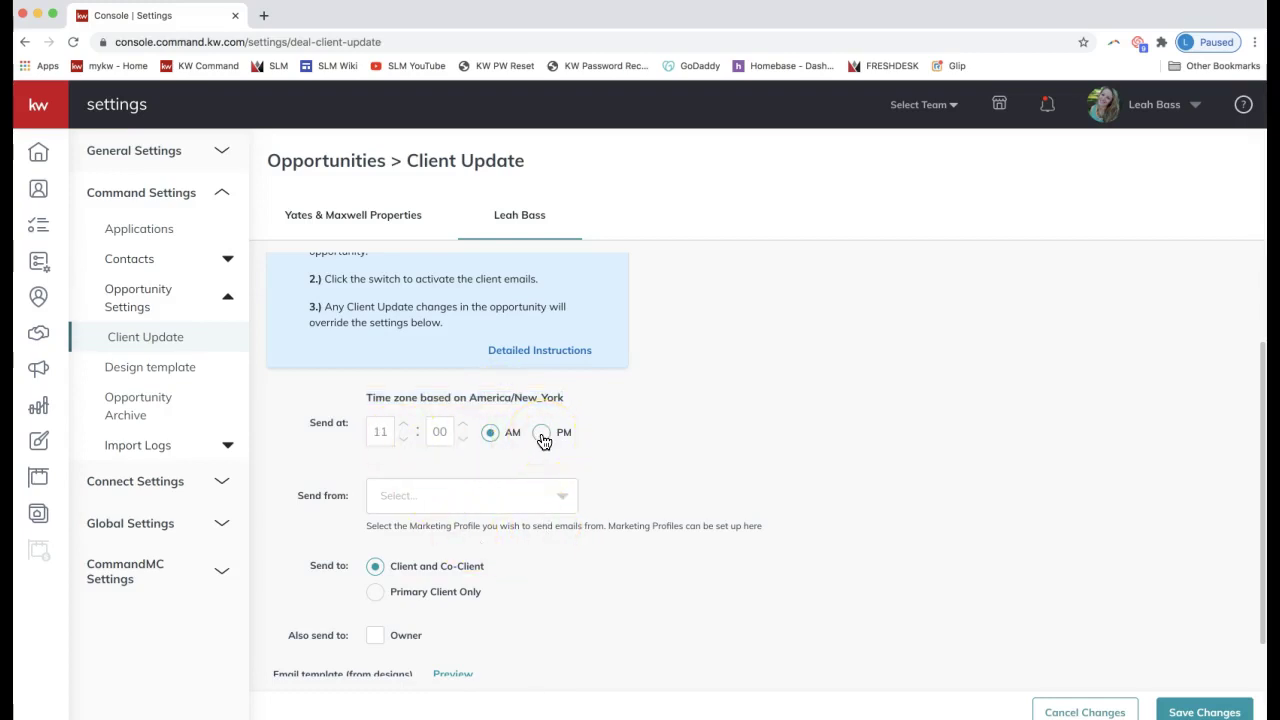
# Step: Check which marketing profiles are available as the sender of the client update emails
pyautogui.click(400, 495)
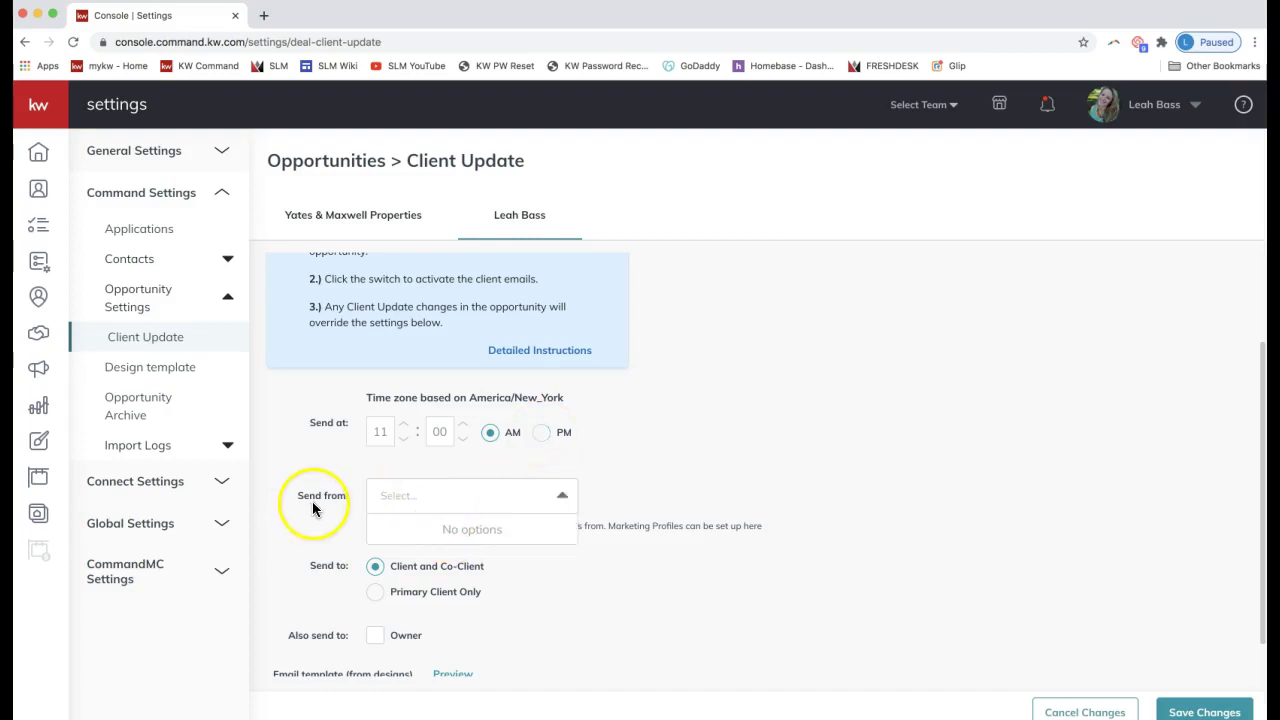
pyautogui.click(423, 491)
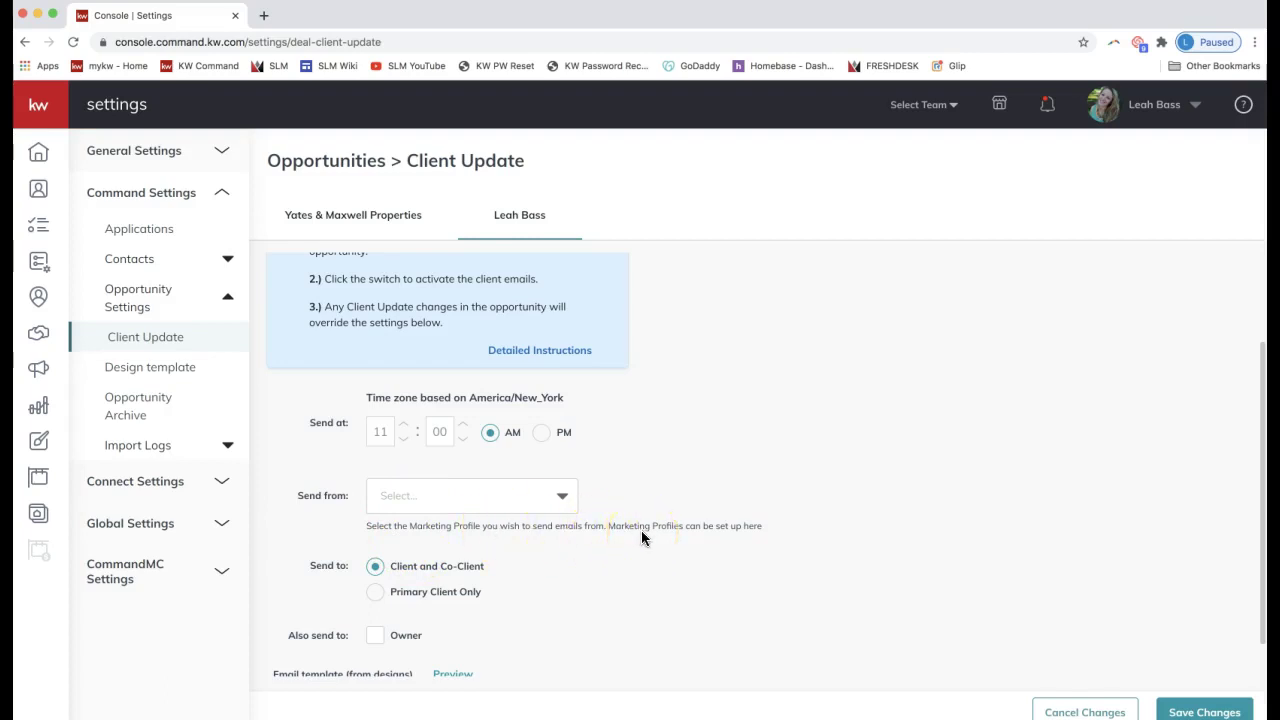
pyautogui.scroll(-1, 642, 537)
pyautogui.click(569, 518)
pyautogui.click(315, 474)
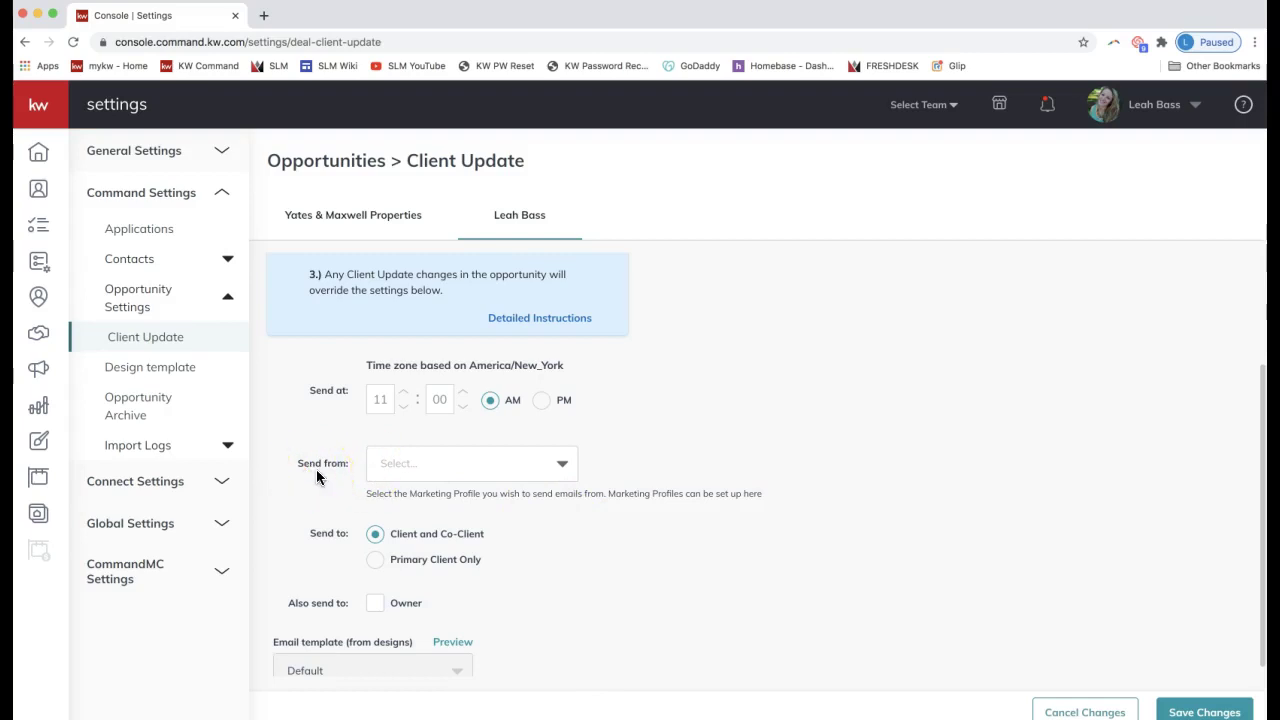
pyautogui.click(399, 468)
pyautogui.click(426, 470)
pyautogui.scroll(-1, 425, 468)
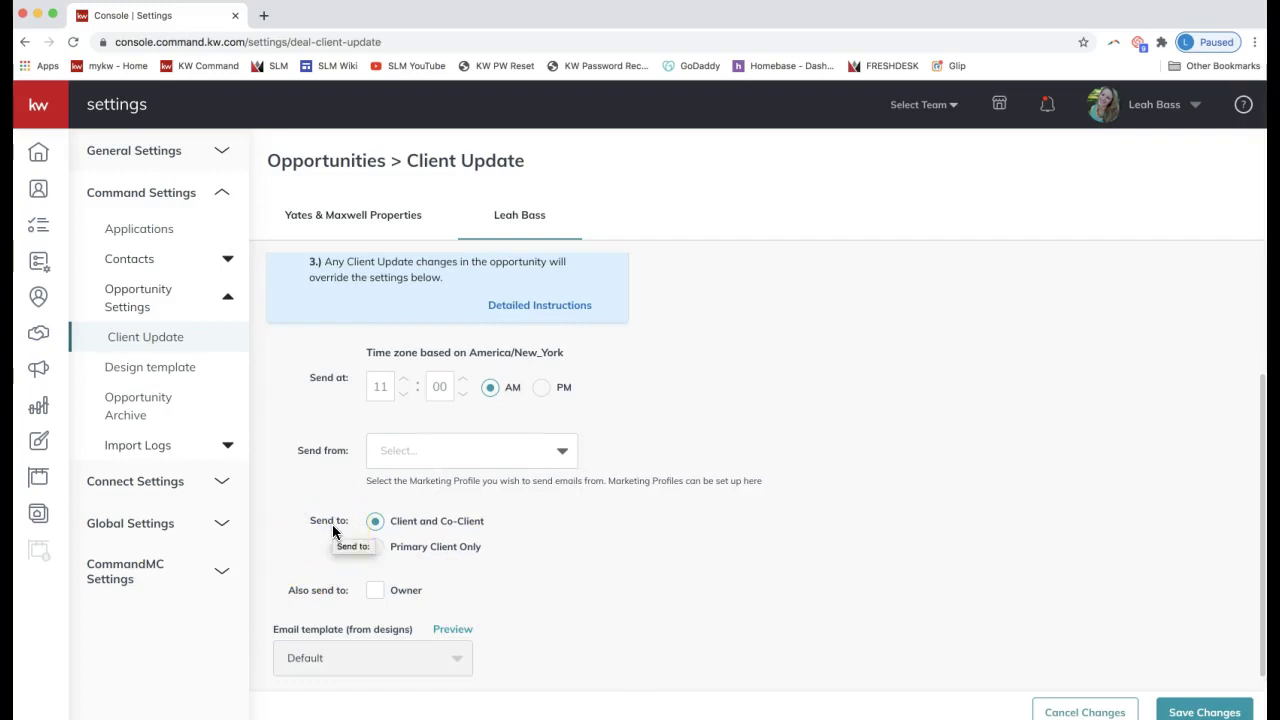
# Step: Keep Client and Co-Client as the email recipients and also send the client updates to the Owner
pyautogui.click(375, 527)
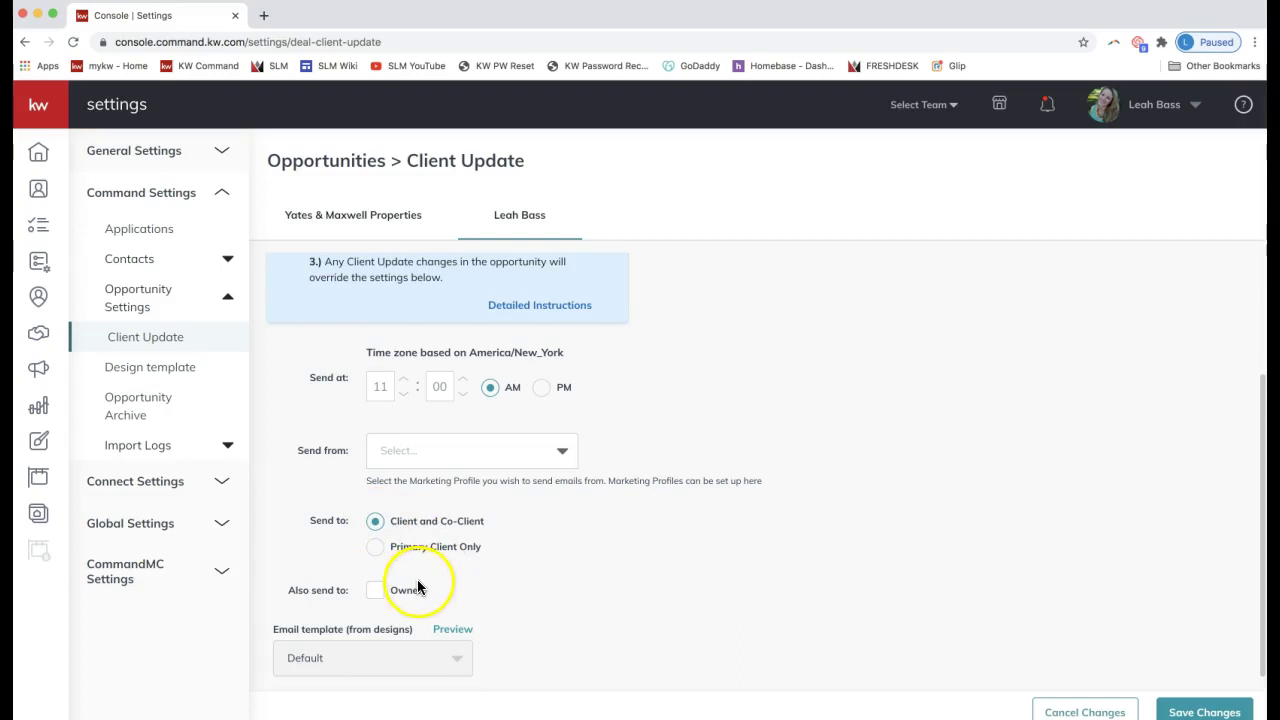
pyautogui.click(374, 548)
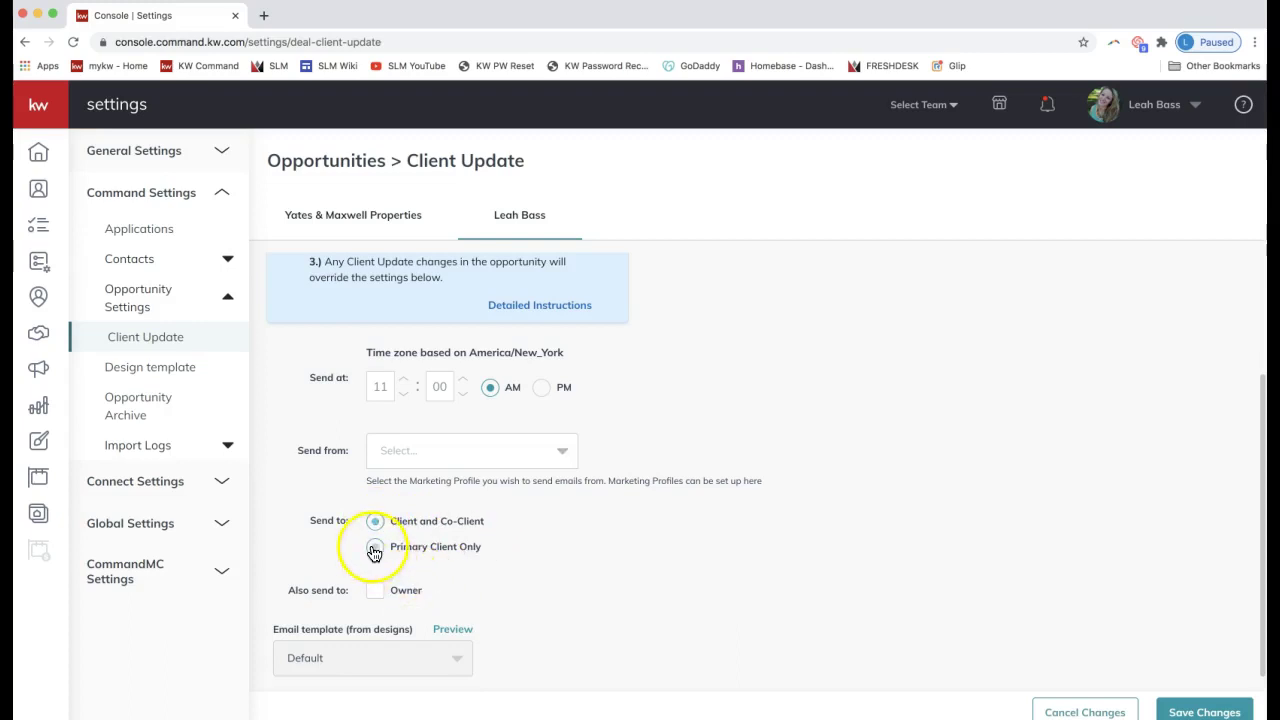
pyautogui.click(374, 523)
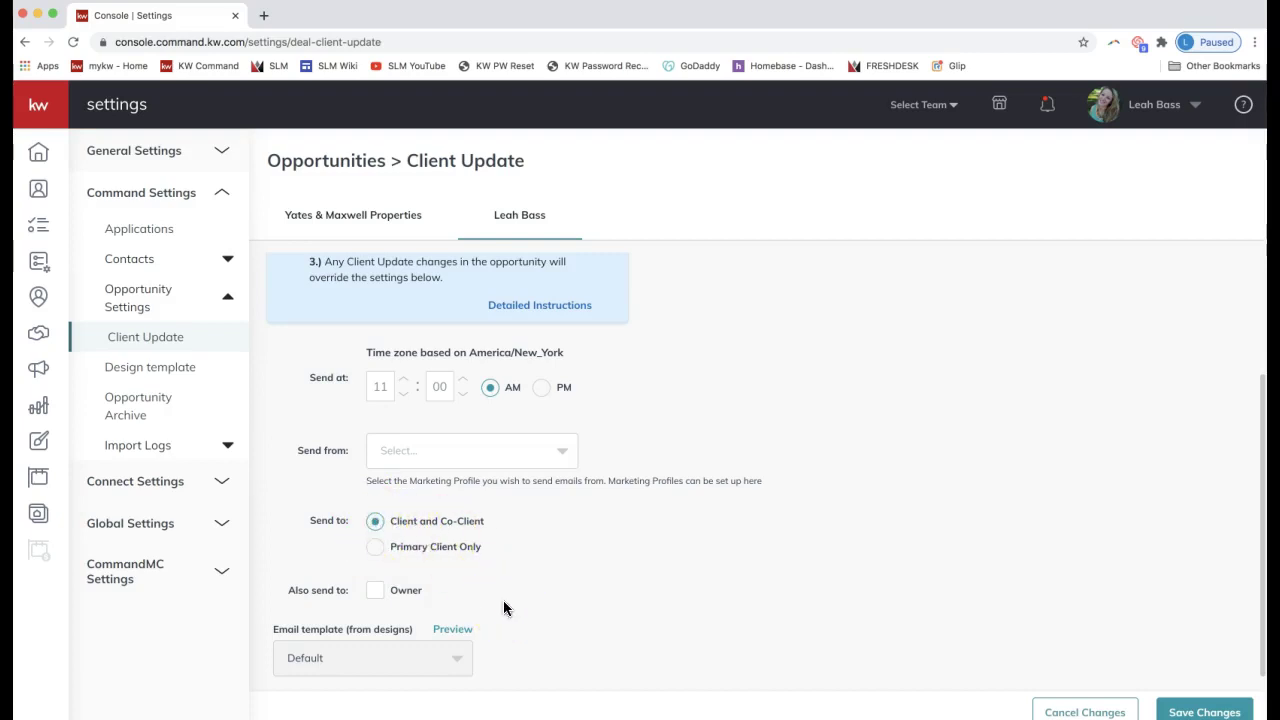
pyautogui.click(374, 590)
# Step: Preview the default client update email template from its header to its signature, and close the preview
pyautogui.click(454, 636)
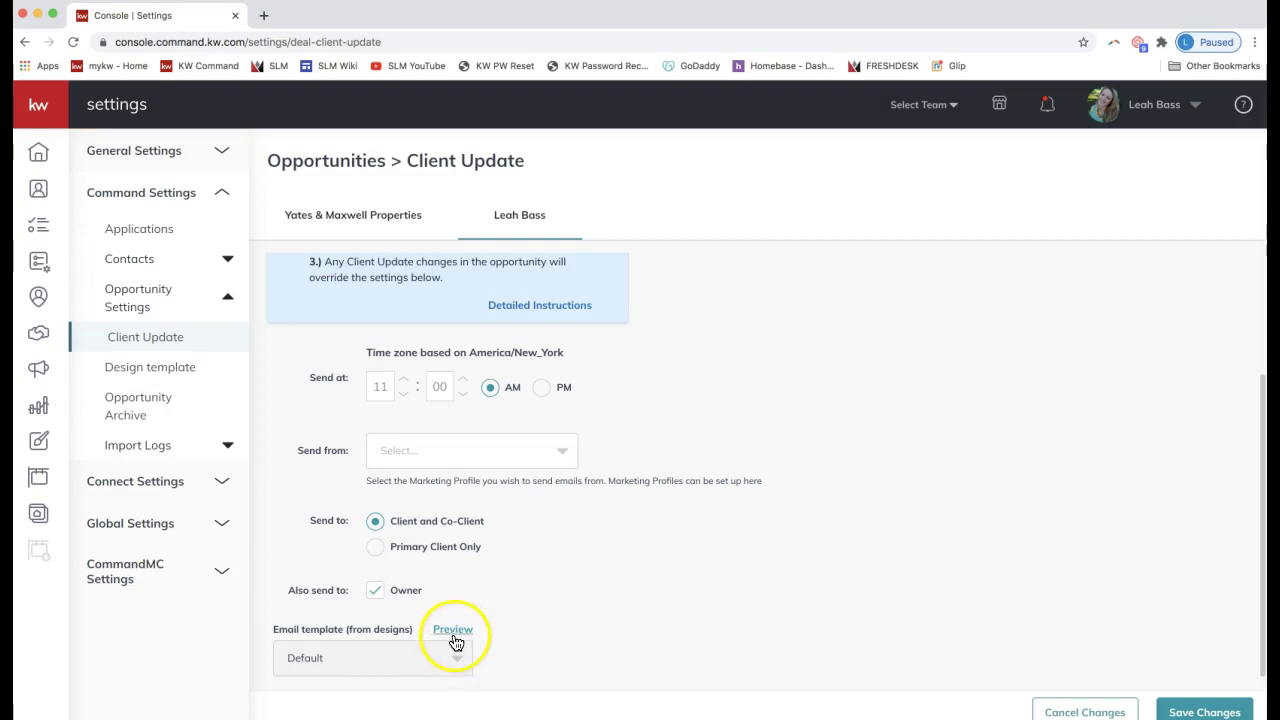
pyautogui.click(445, 636)
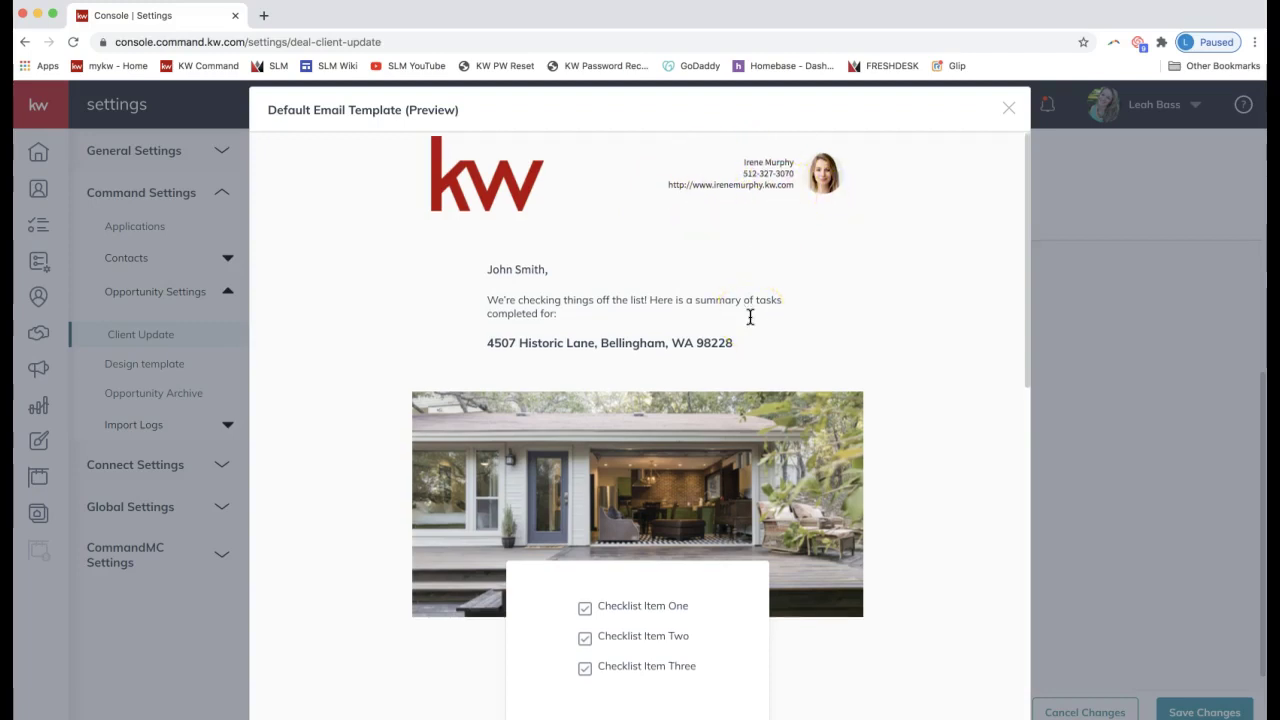
pyautogui.scroll(-5, 750, 317)
pyautogui.scroll(-5, 750, 317)
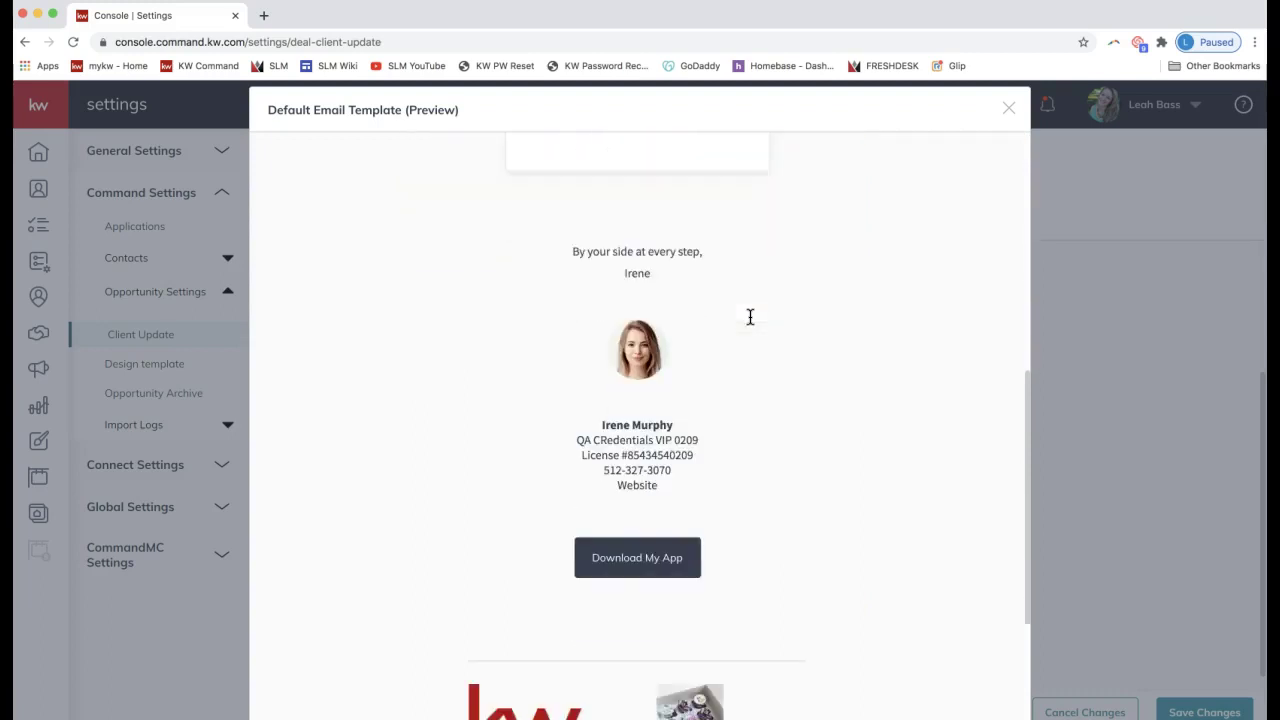
pyautogui.scroll(7, 560, 578)
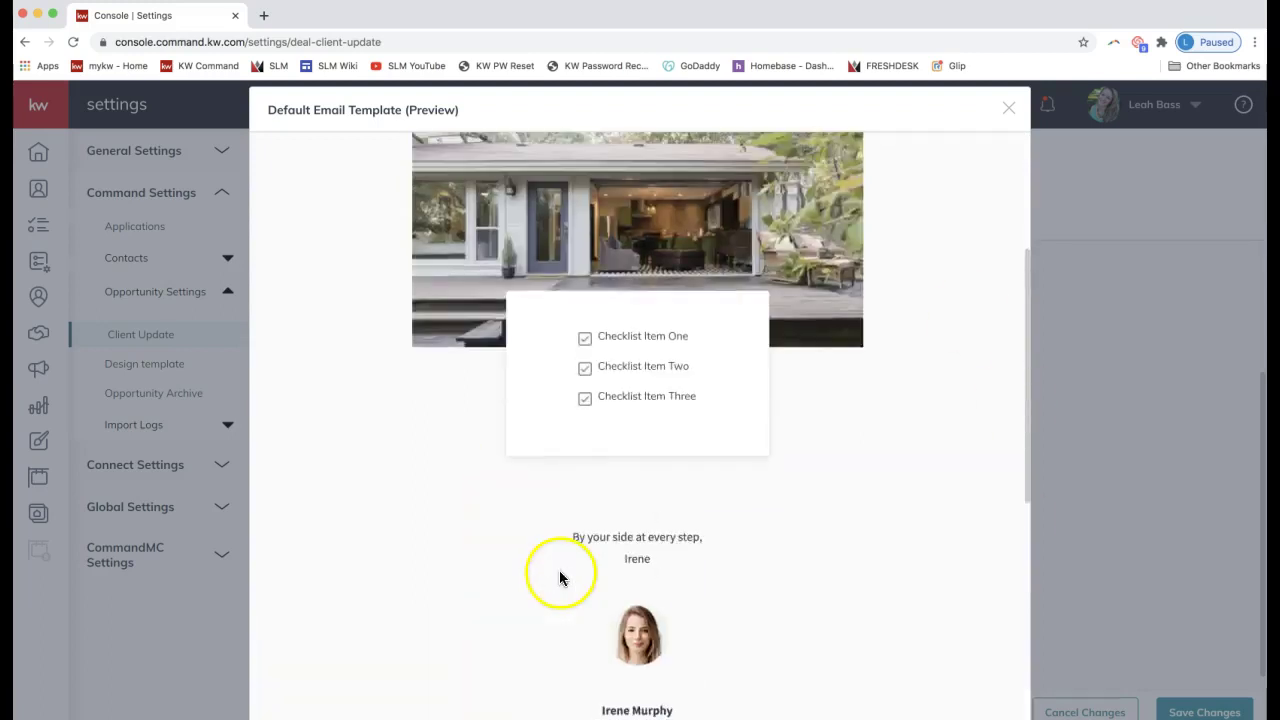
pyautogui.scroll(2, 663, 414)
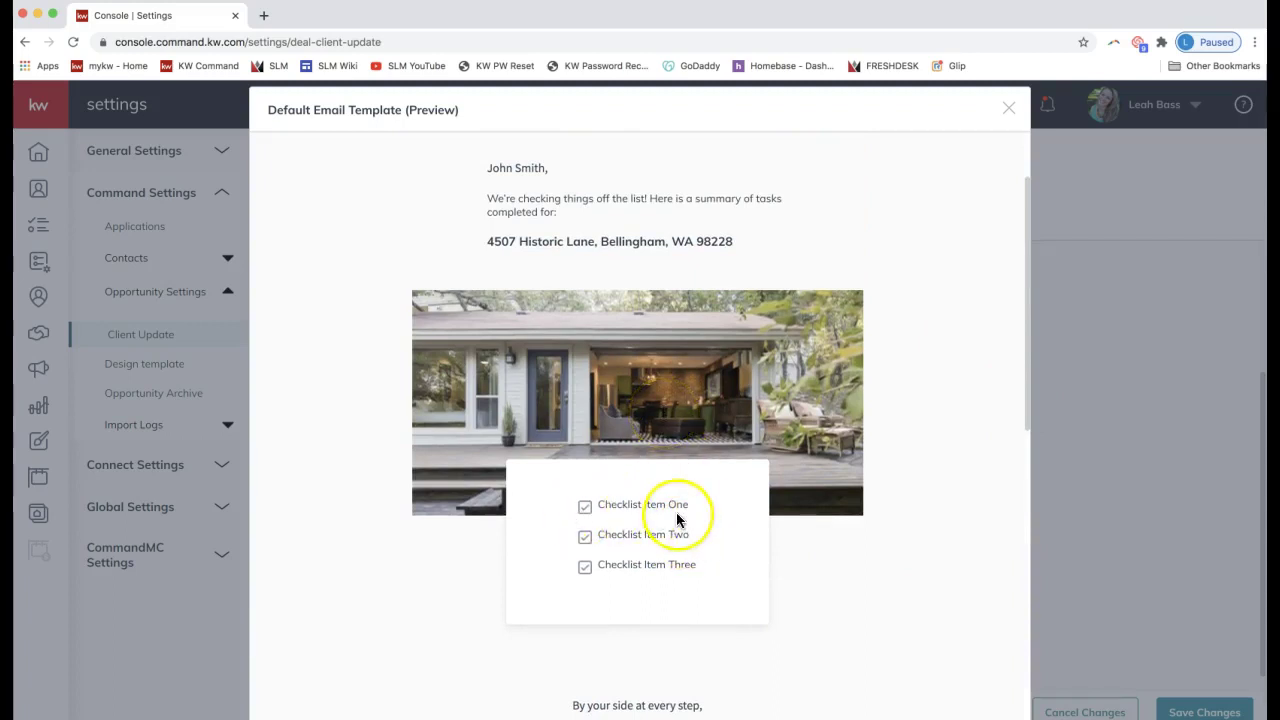
pyautogui.scroll(3, 697, 580)
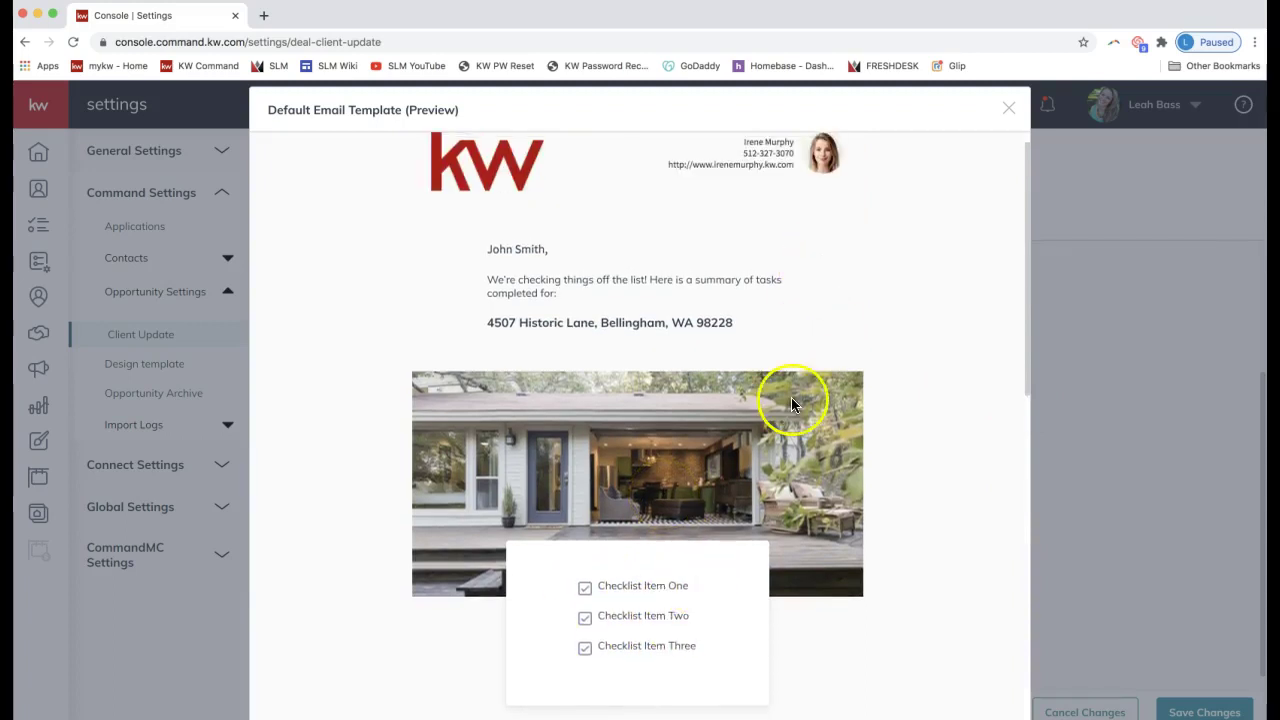
pyautogui.click(1007, 110)
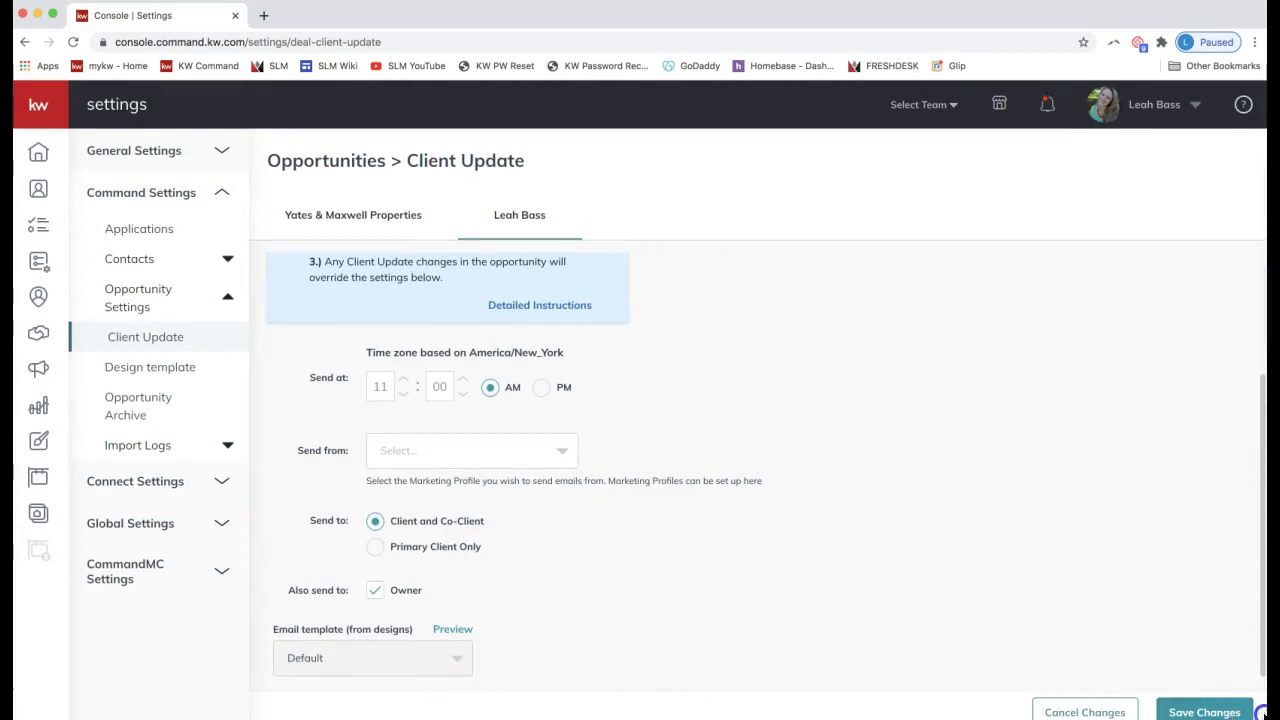
# Step: Save the changes to the agent's client update settings
pyautogui.press('super+a')
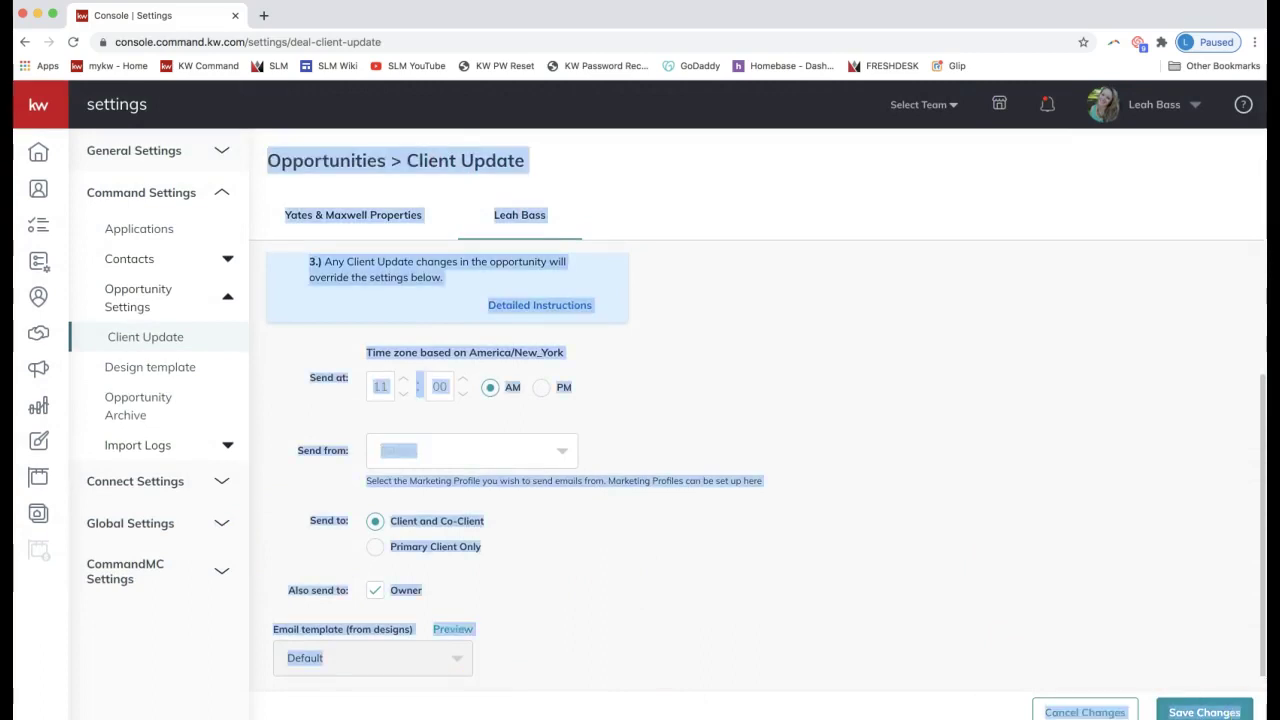
pyautogui.click(1210, 693)
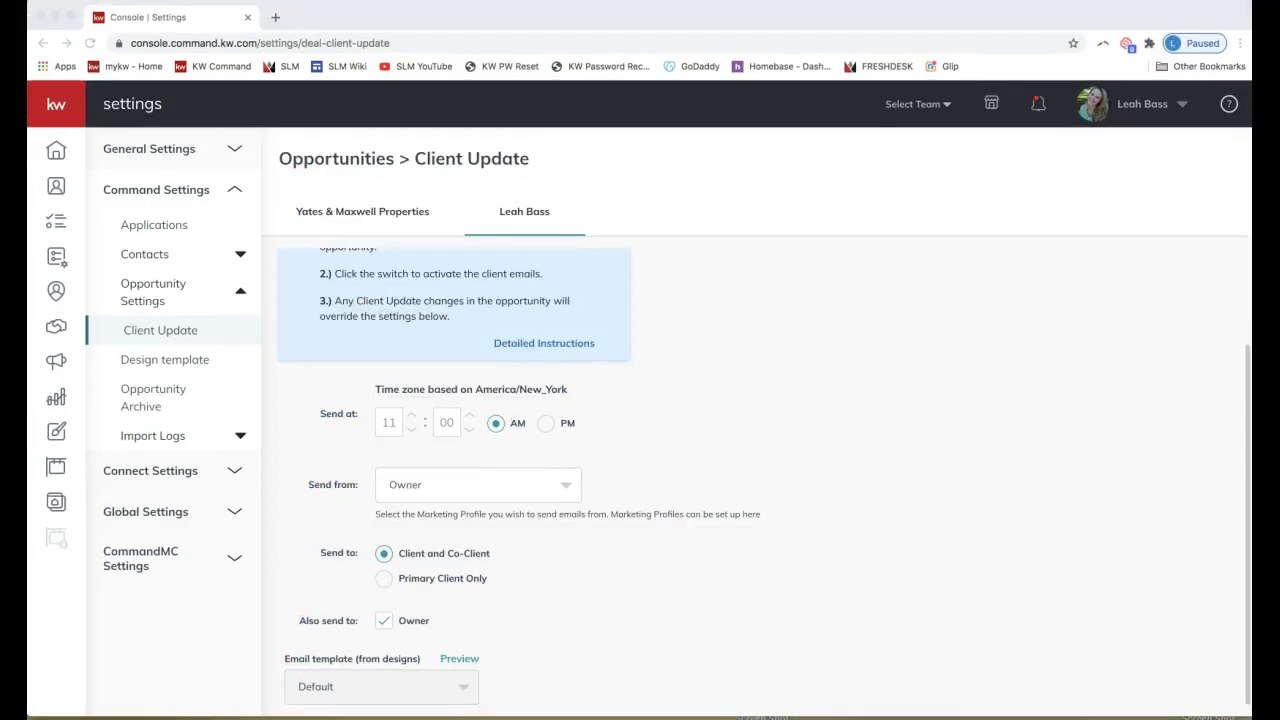
# Step: Examine the Yates & Maxwell Properties team's client update settings, including whether Assignees and Owner can be changed as additional recipients
pyautogui.click(865, 349)
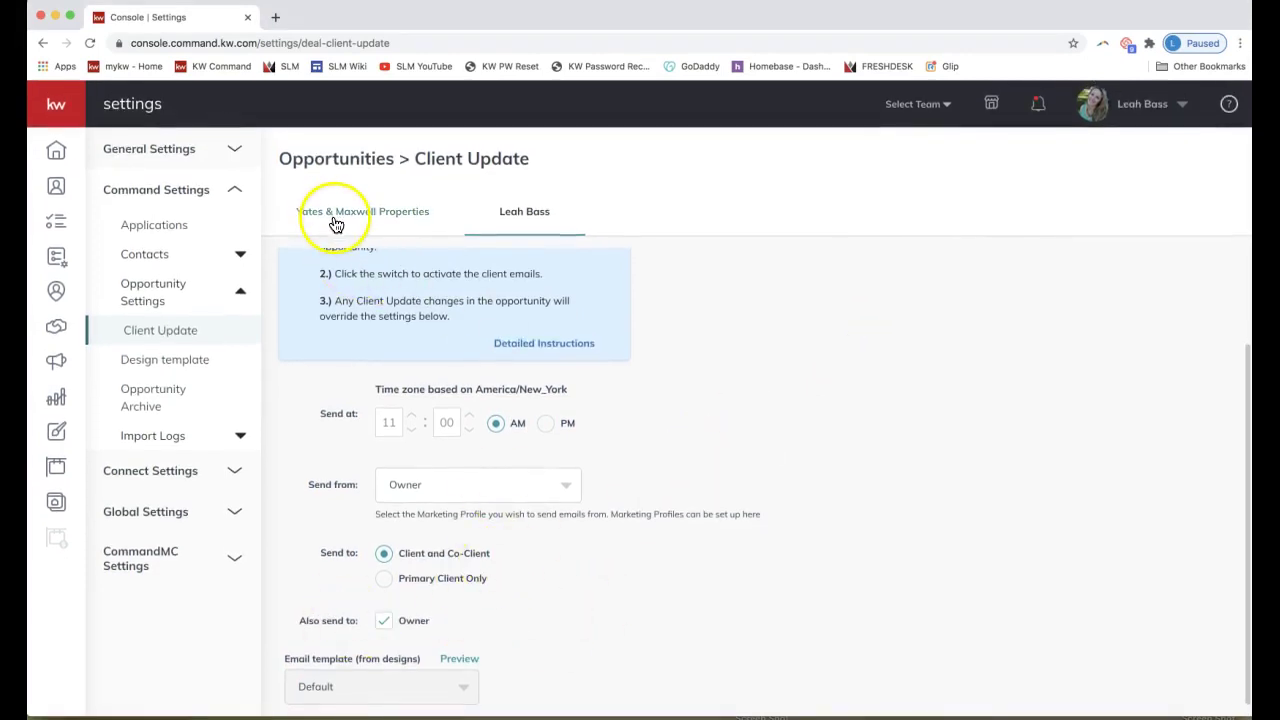
pyautogui.click(378, 214)
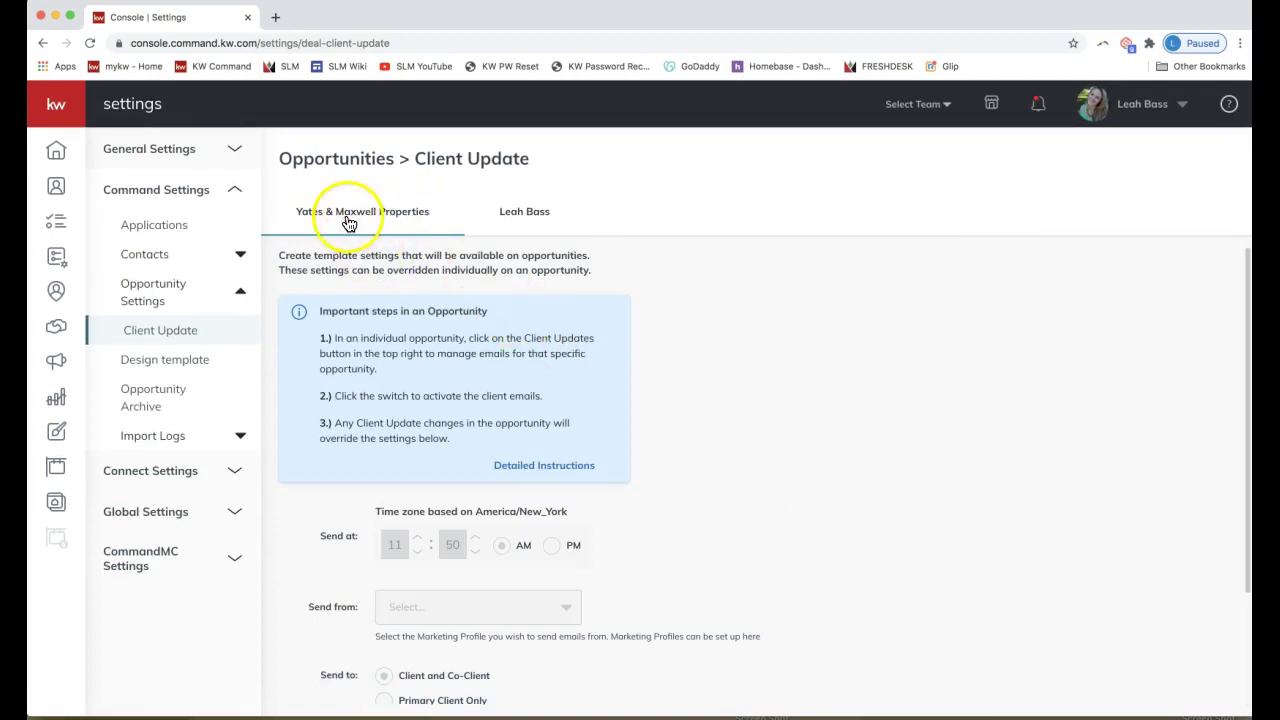
pyautogui.scroll(-3, 445, 425)
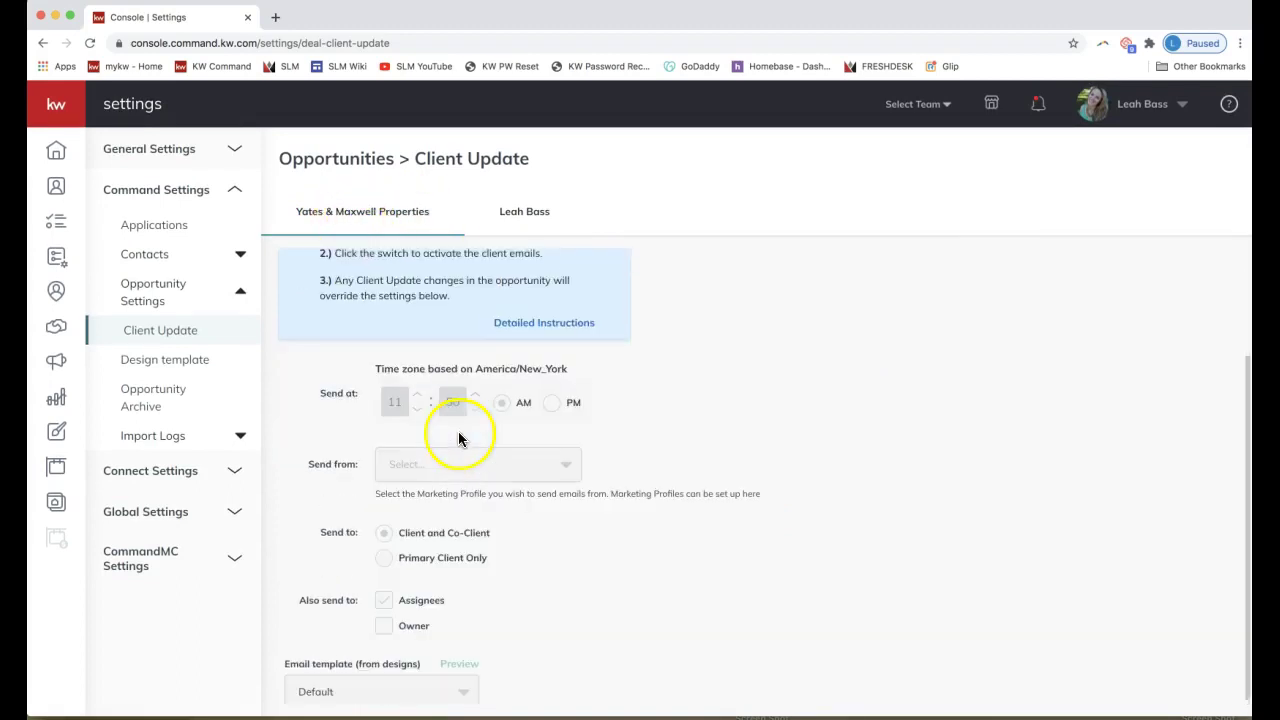
pyautogui.click(384, 594)
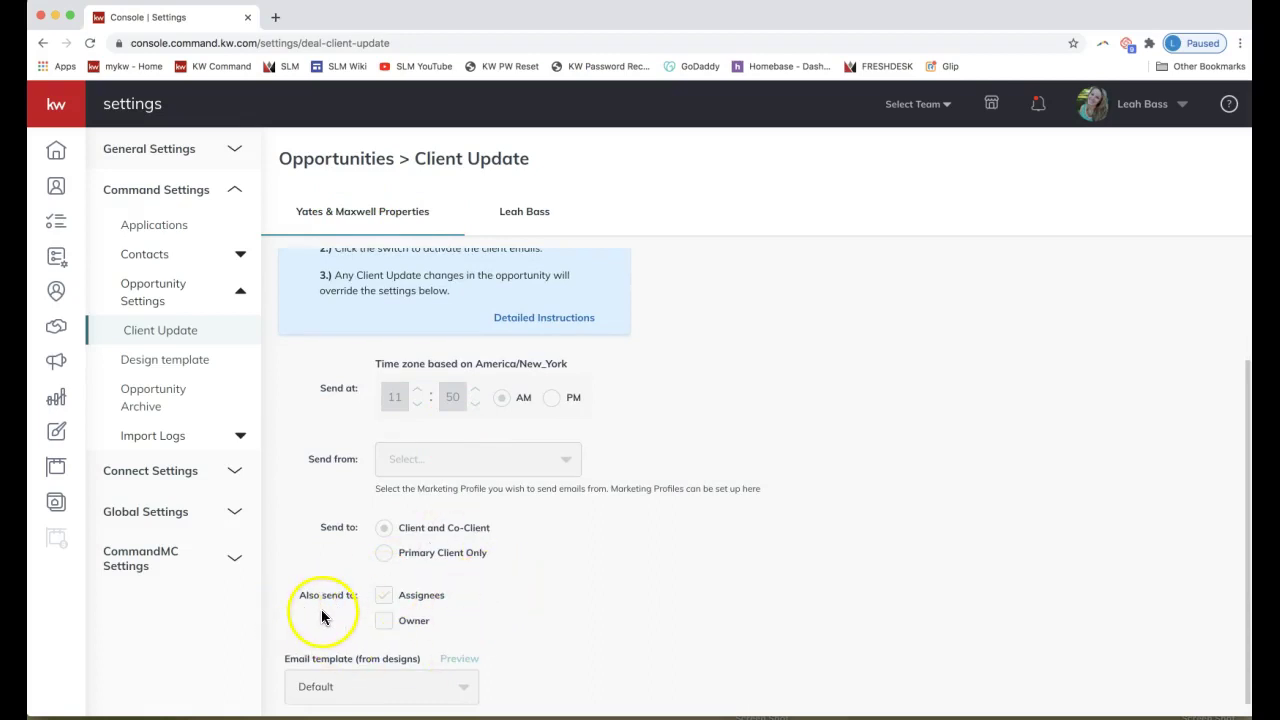
pyautogui.click(383, 598)
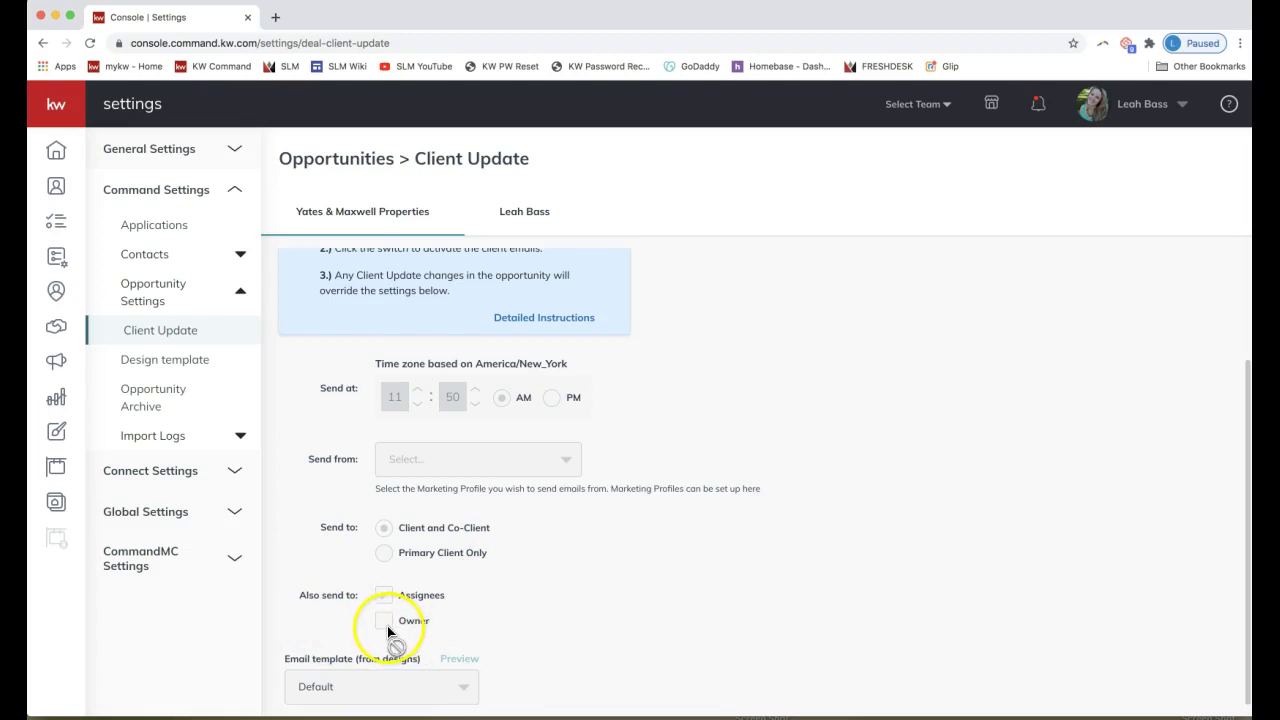
pyautogui.click(385, 600)
pyautogui.click(385, 599)
pyautogui.click(385, 600)
pyautogui.click(472, 552)
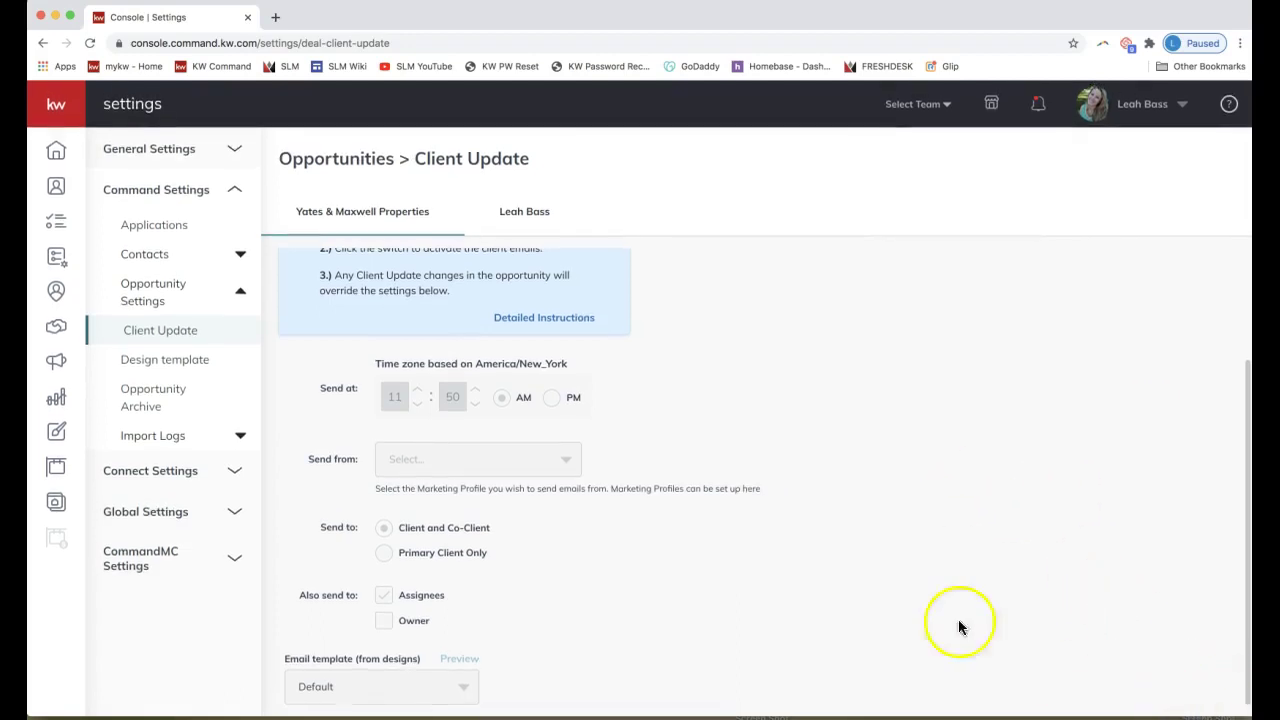
# Step: Go to the opportunities pipeline and open the agent's listings in the Appointment phase
pyautogui.click(56, 335)
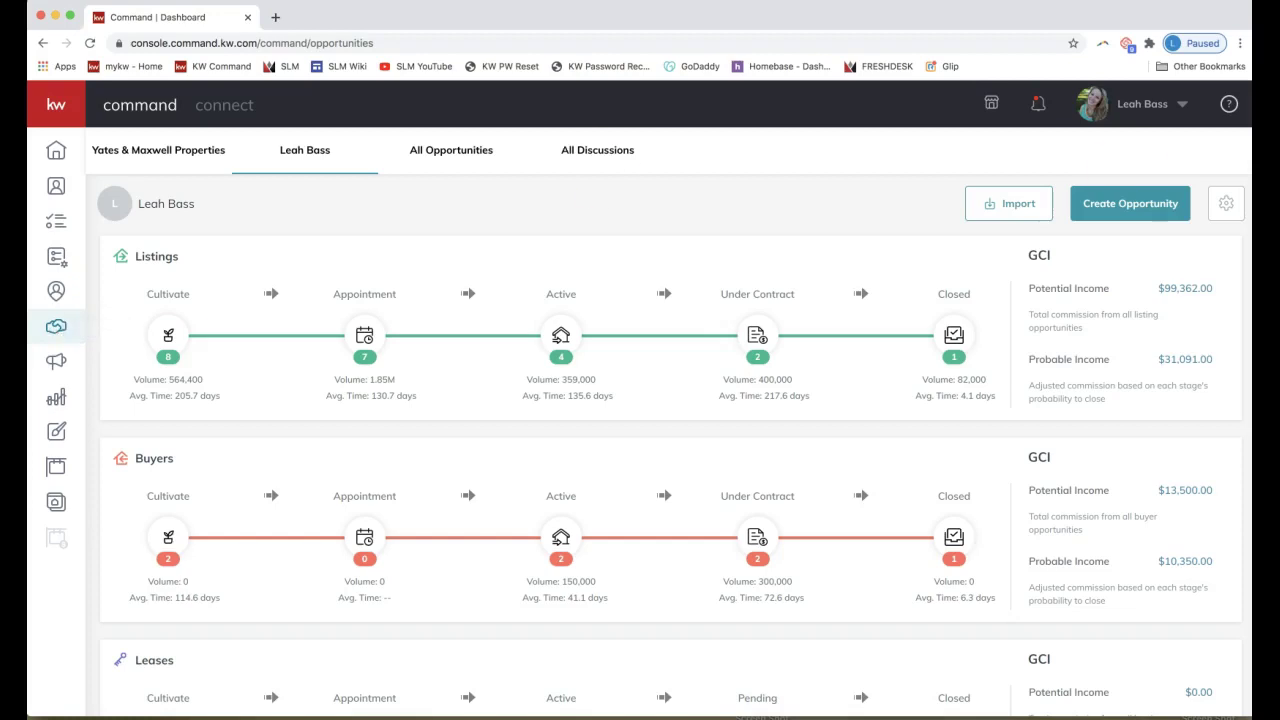
pyautogui.click(165, 340)
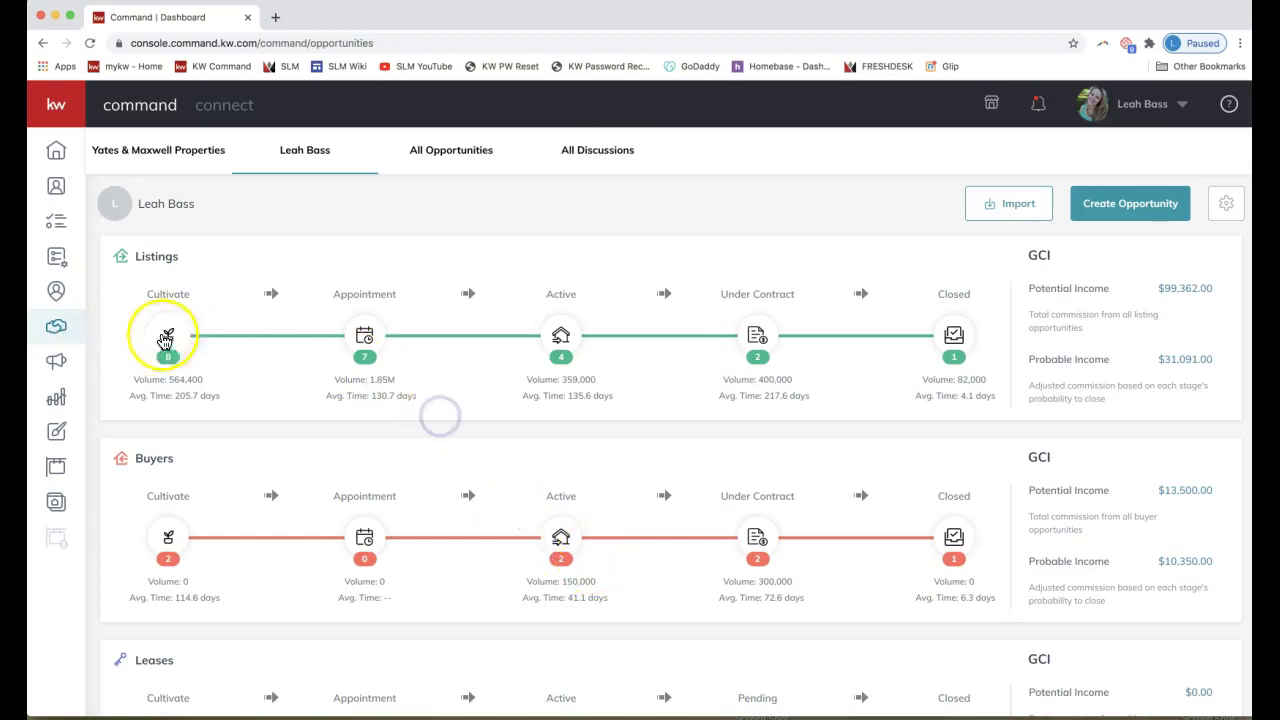
pyautogui.click(362, 341)
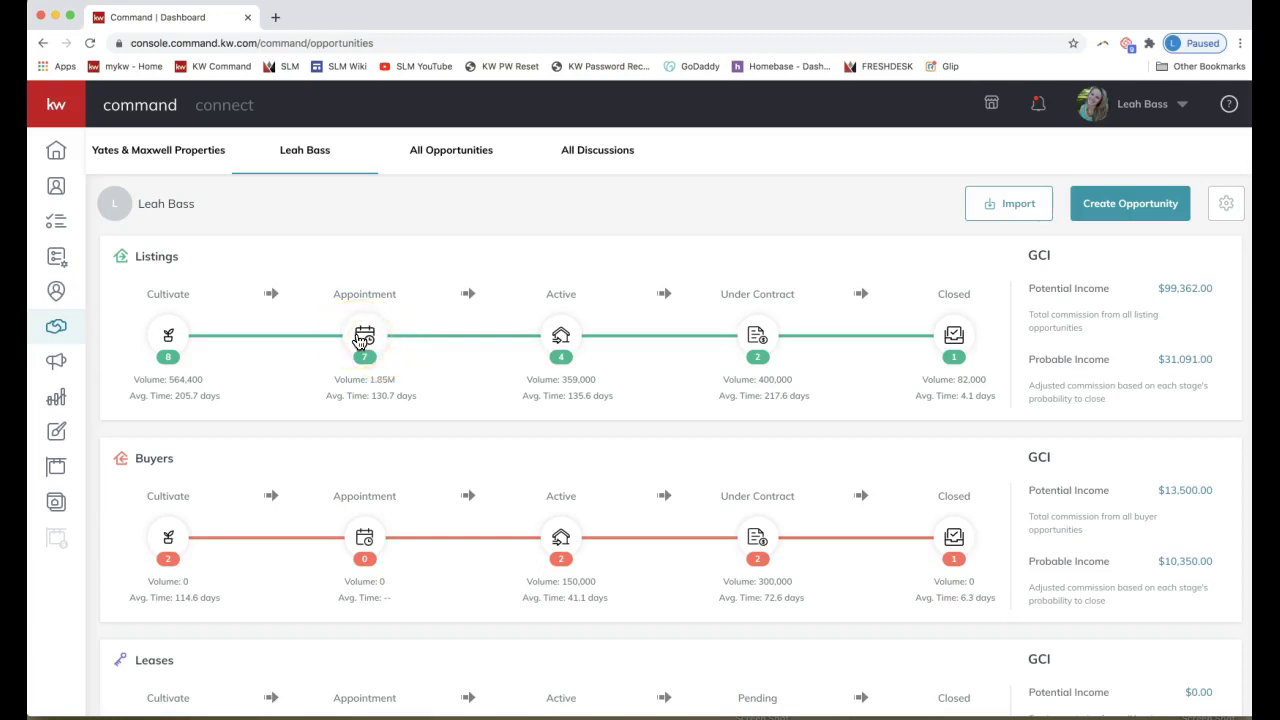
pyautogui.click(362, 341)
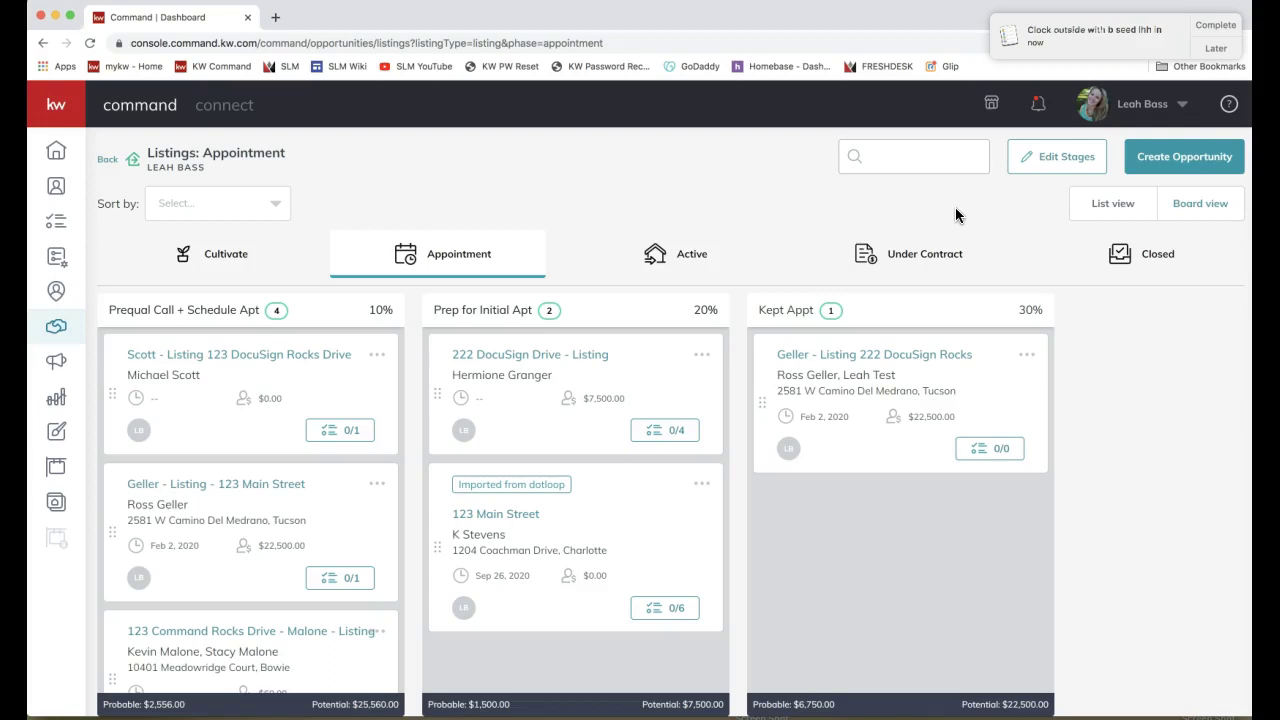
# Step: Review the Appointment stages with their checklists and client update counts, and return to the Appointment listings
pyautogui.click(1063, 171)
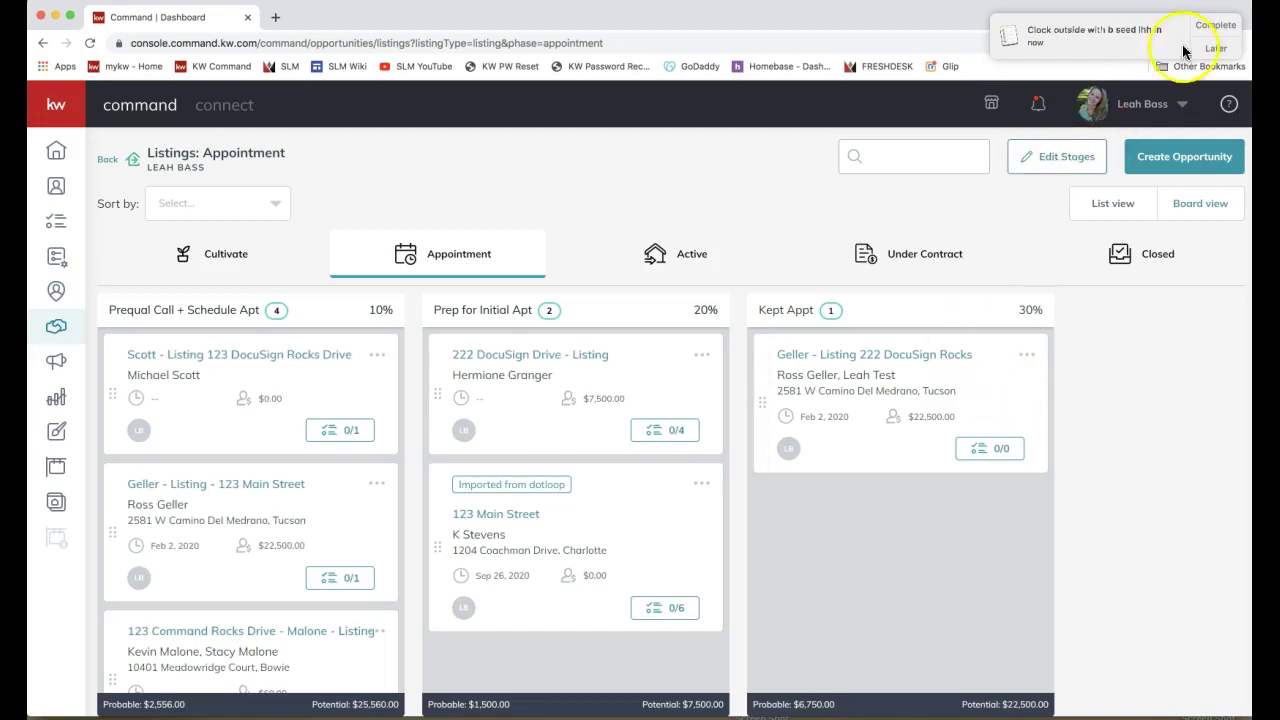
pyautogui.click(1215, 48)
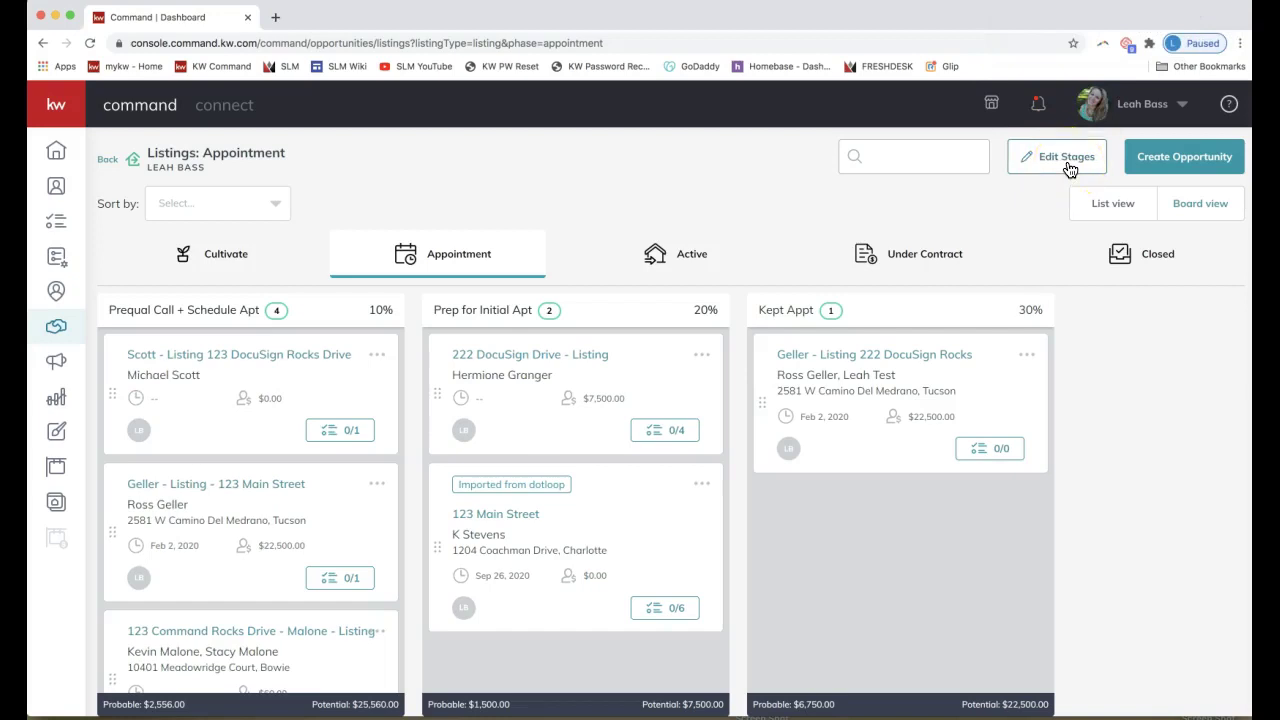
pyautogui.click(1066, 166)
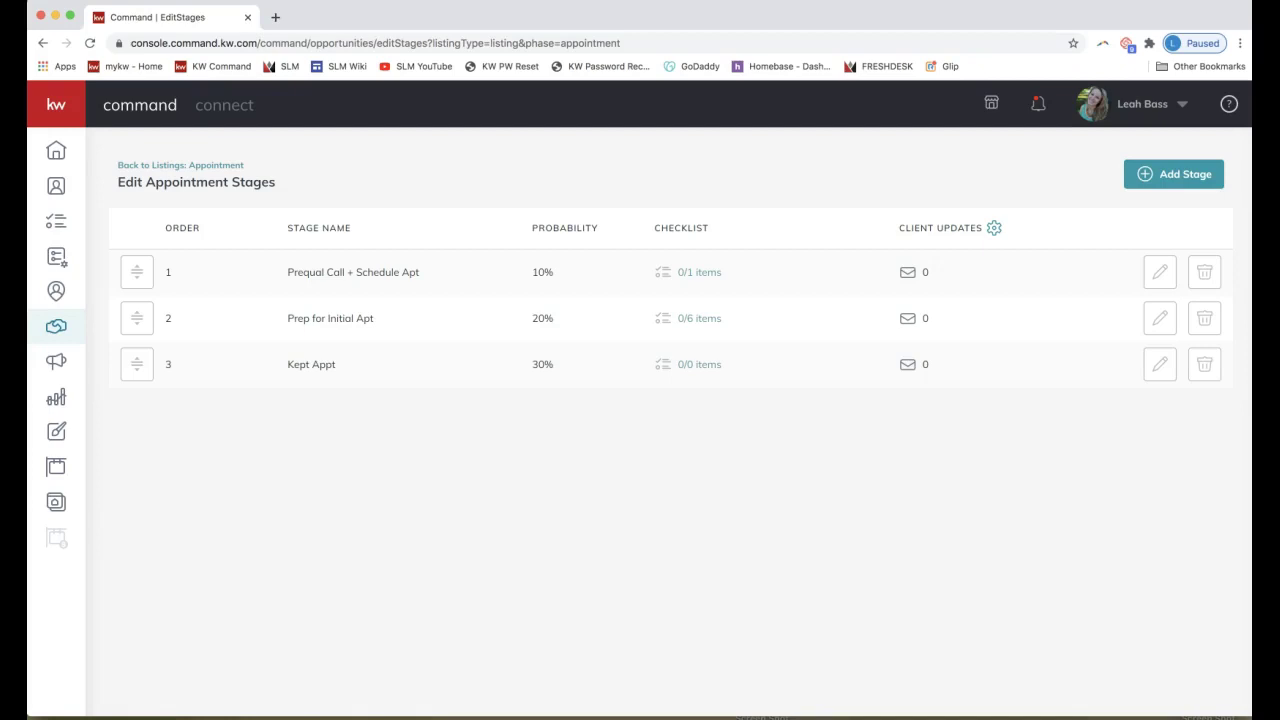
pyautogui.press('XF86AudioRaiseVolume')
pyautogui.click(42, 43)
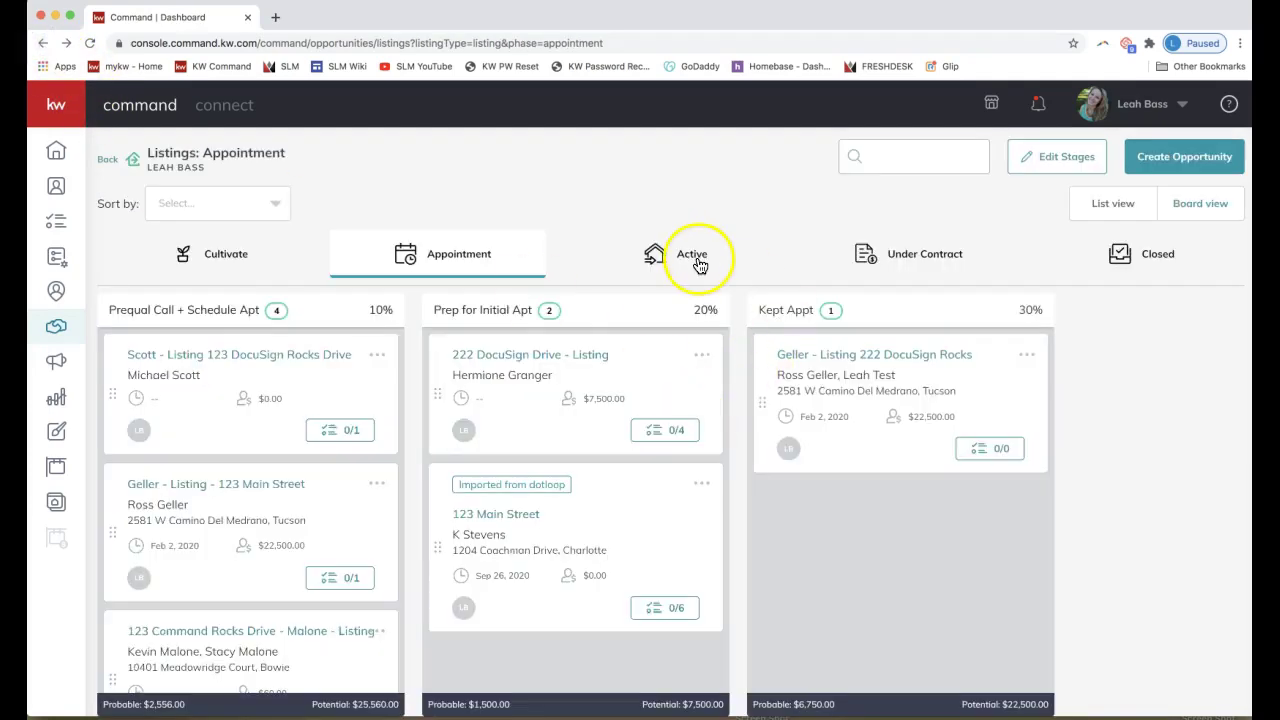
# Step: Switch to the Active listings, edit their stages and open the checklist of the Prepare Home to Go Live stage
pyautogui.click(699, 263)
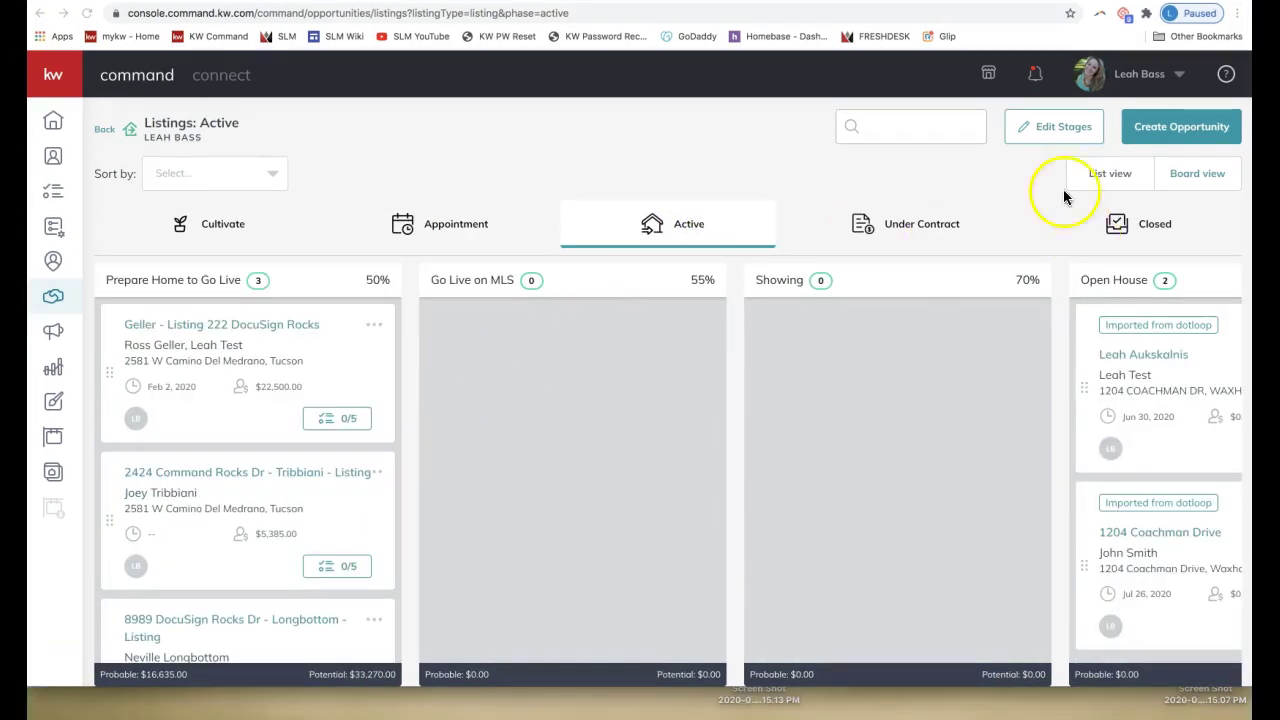
pyautogui.click(1057, 126)
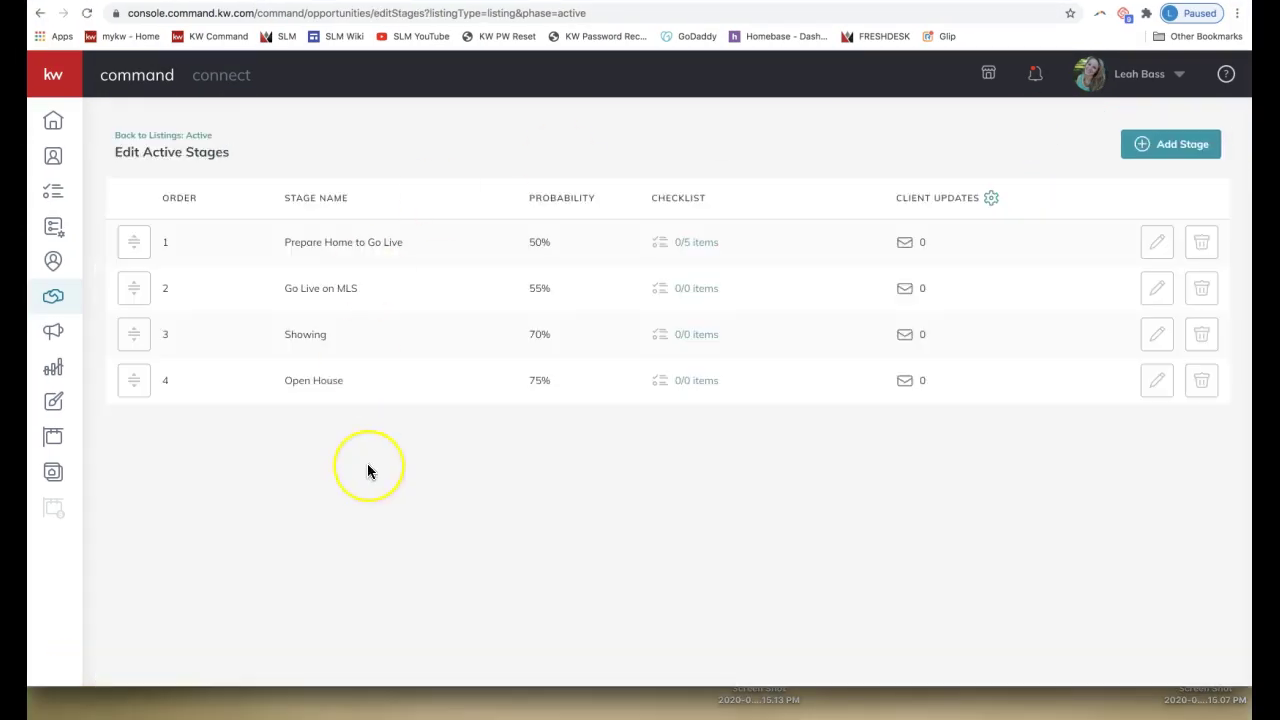
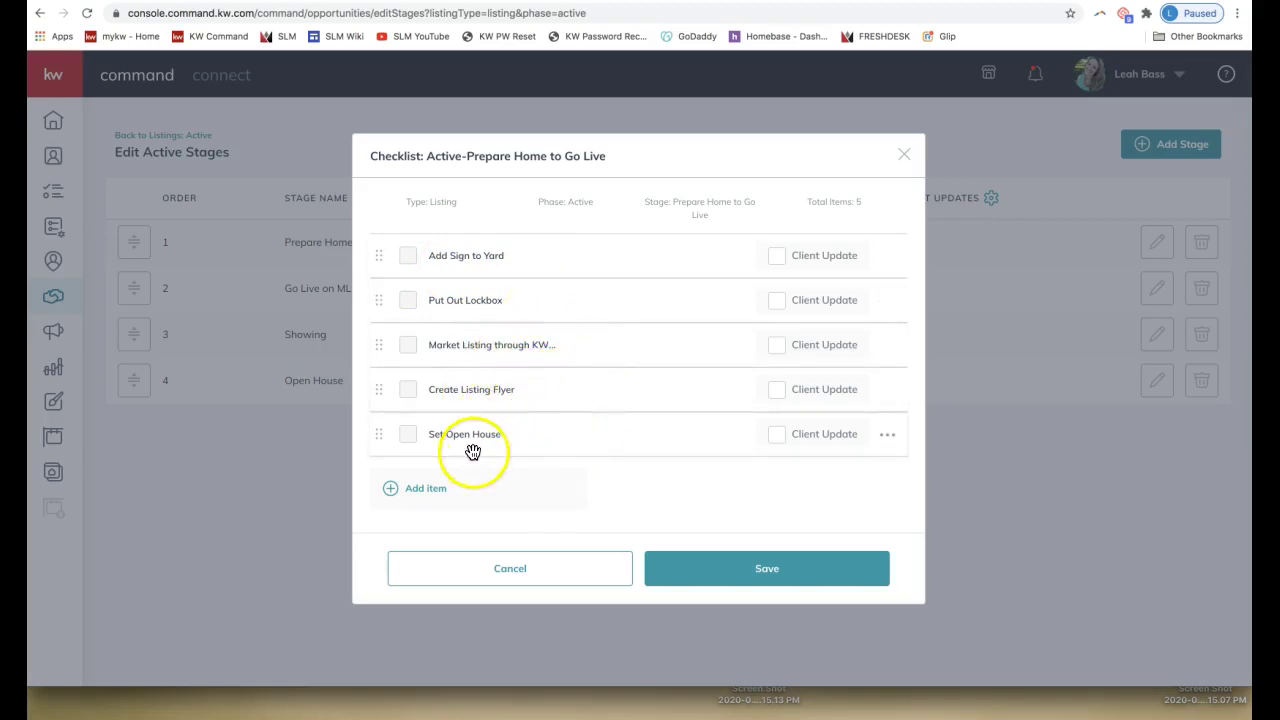
pyautogui.moveTo(473, 452); pyautogui.dragTo(591, 380)
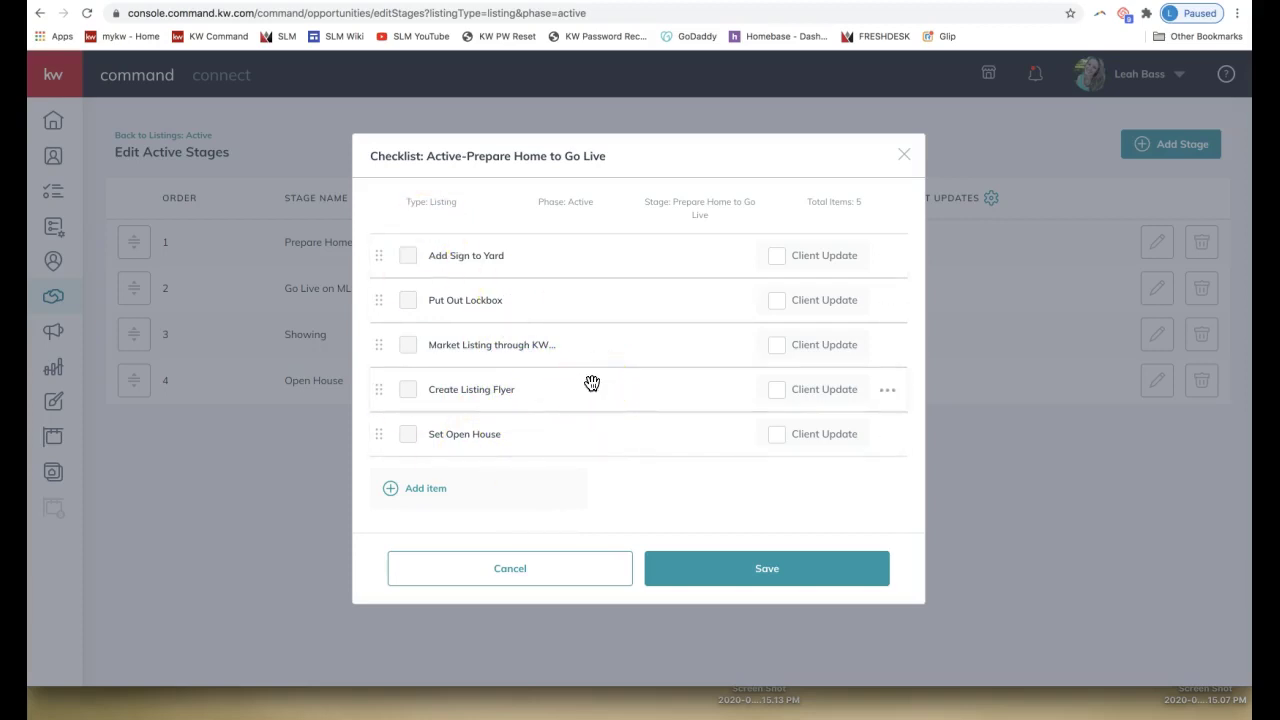
# Step: Enable Client Update for all five checklist items, from Add Sign to Yard to Set Open House, and save the checklist
pyautogui.click(777, 256)
pyautogui.click(776, 304)
pyautogui.click(777, 348)
pyautogui.click(776, 392)
pyautogui.click(770, 440)
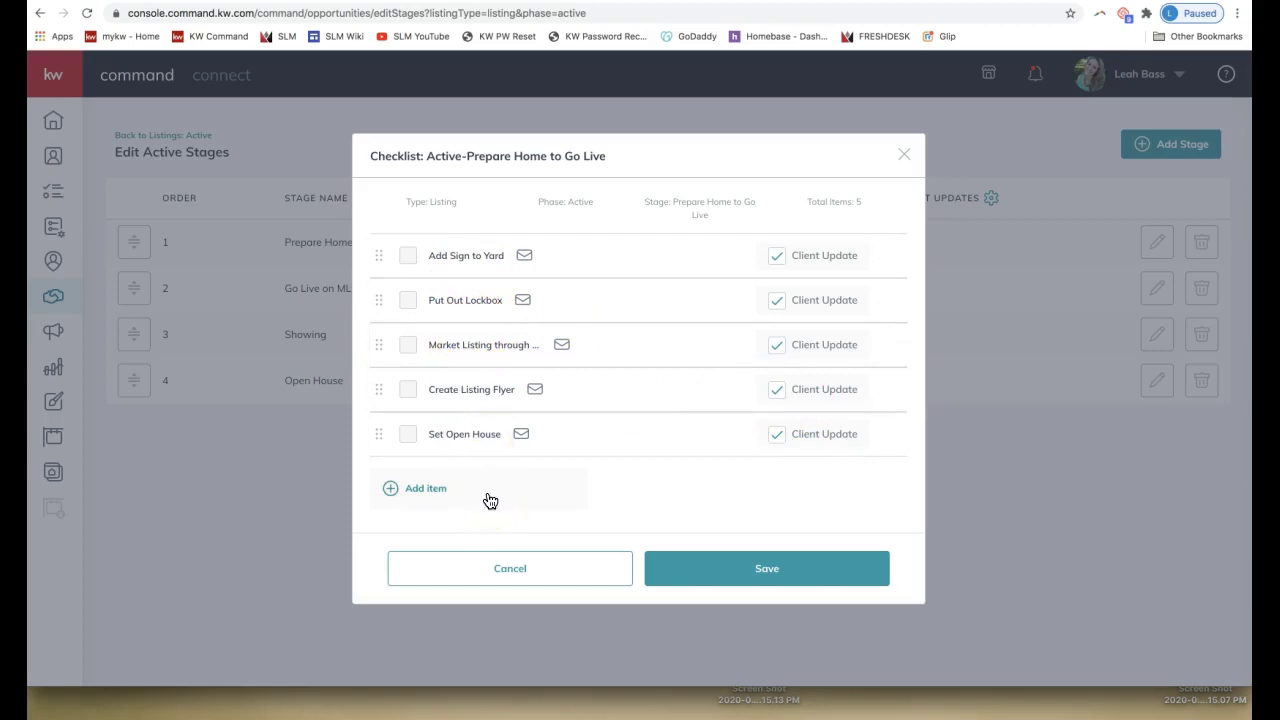
pyautogui.moveTo(474, 337); pyautogui.dragTo(585, 428)
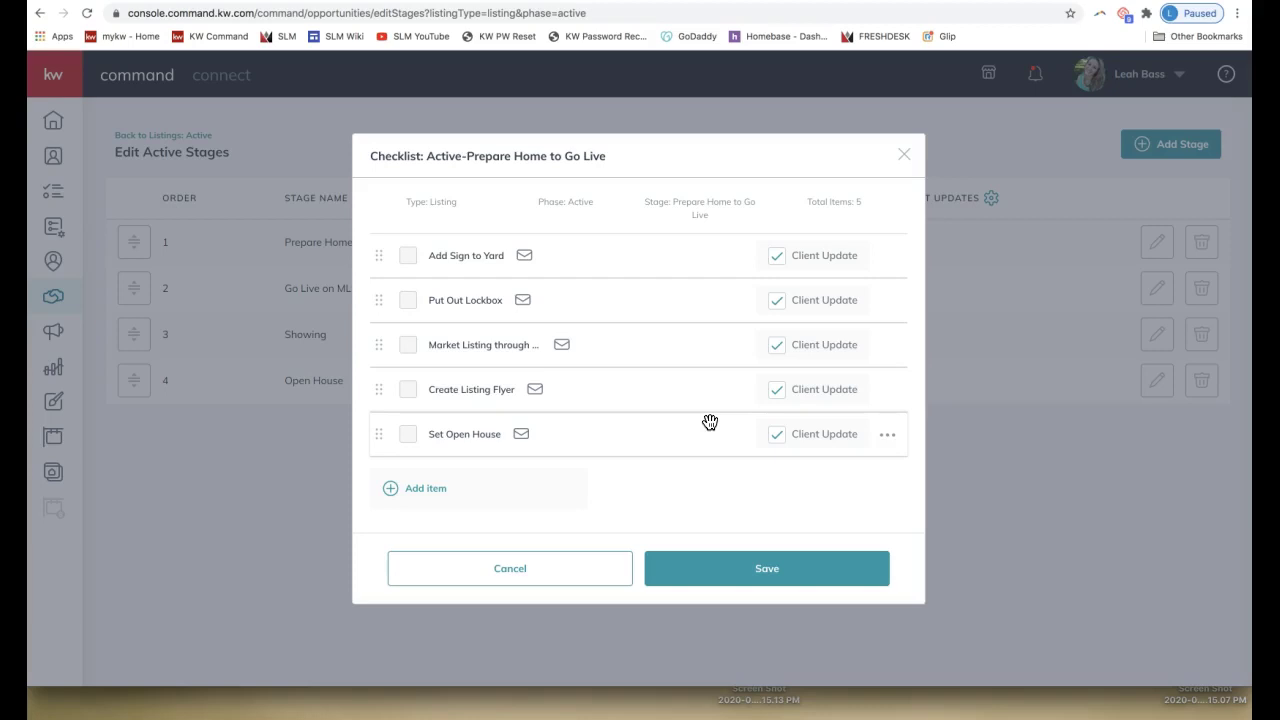
pyautogui.click(823, 579)
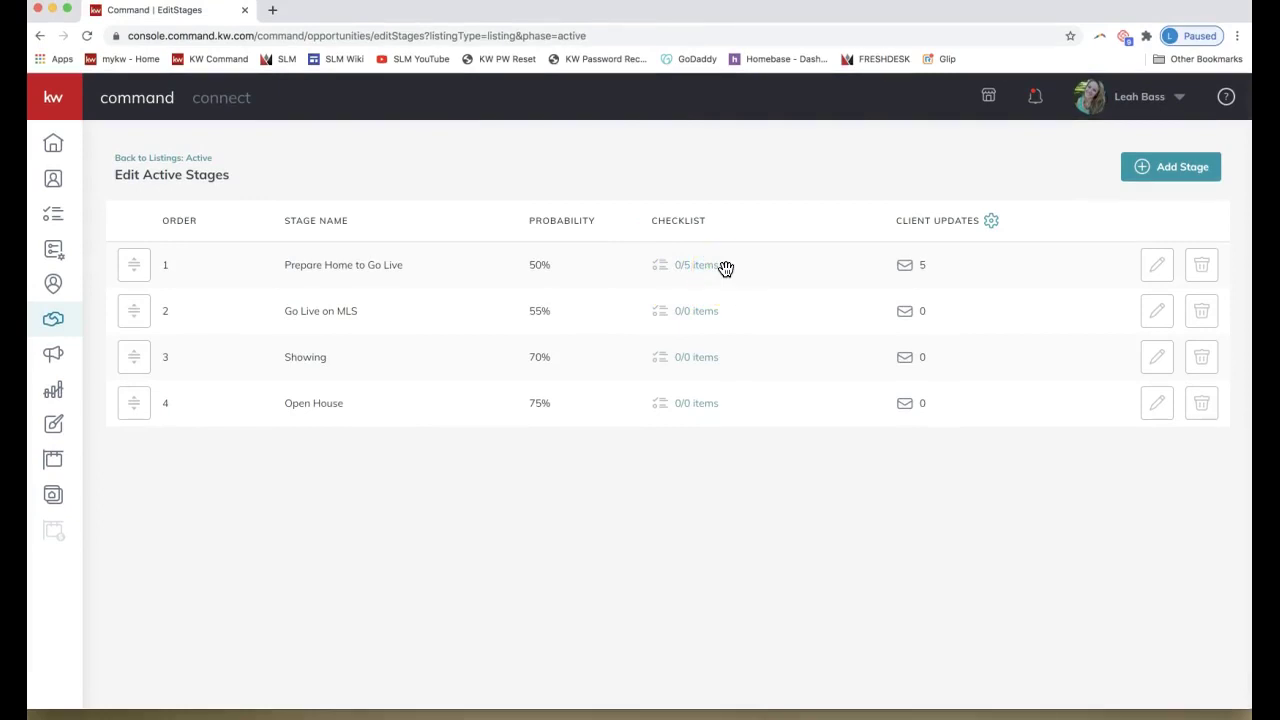
# Step: Open the first Active listing in the Prepare Home to Go Live stage and view its Client Updates settings
pyautogui.click(705, 276)
pyautogui.click(60, 328)
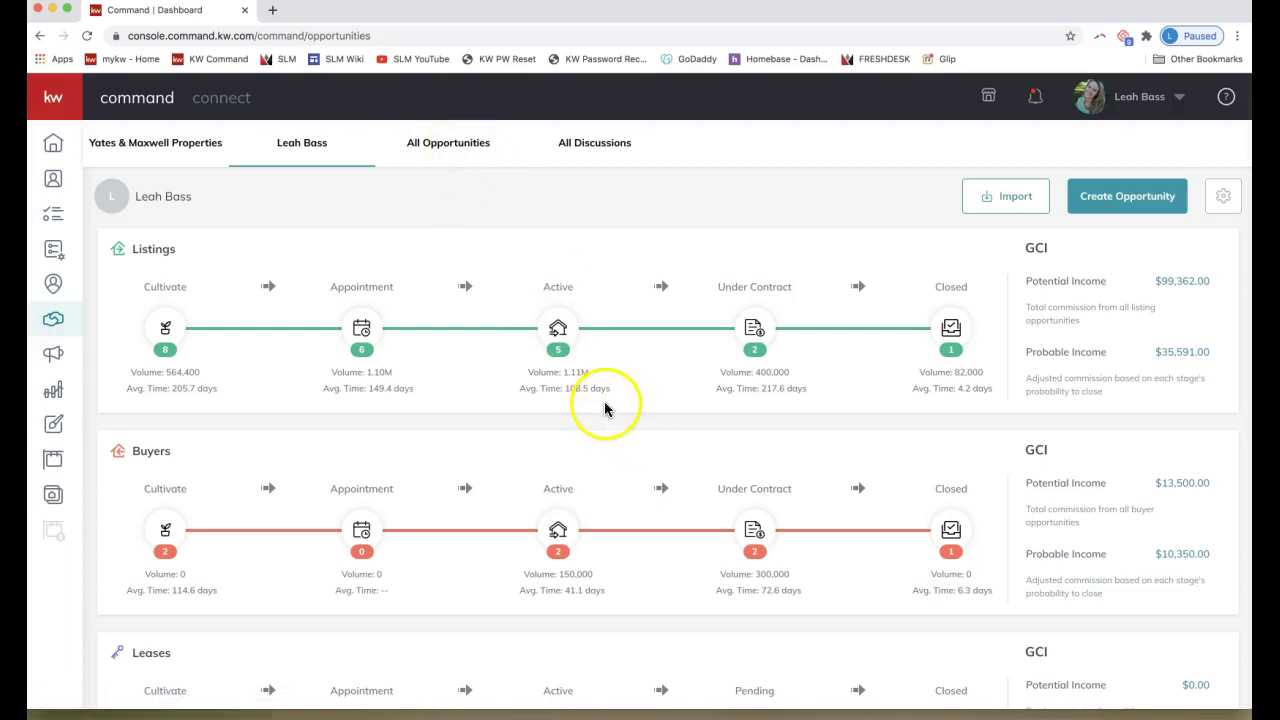
pyautogui.click(557, 320)
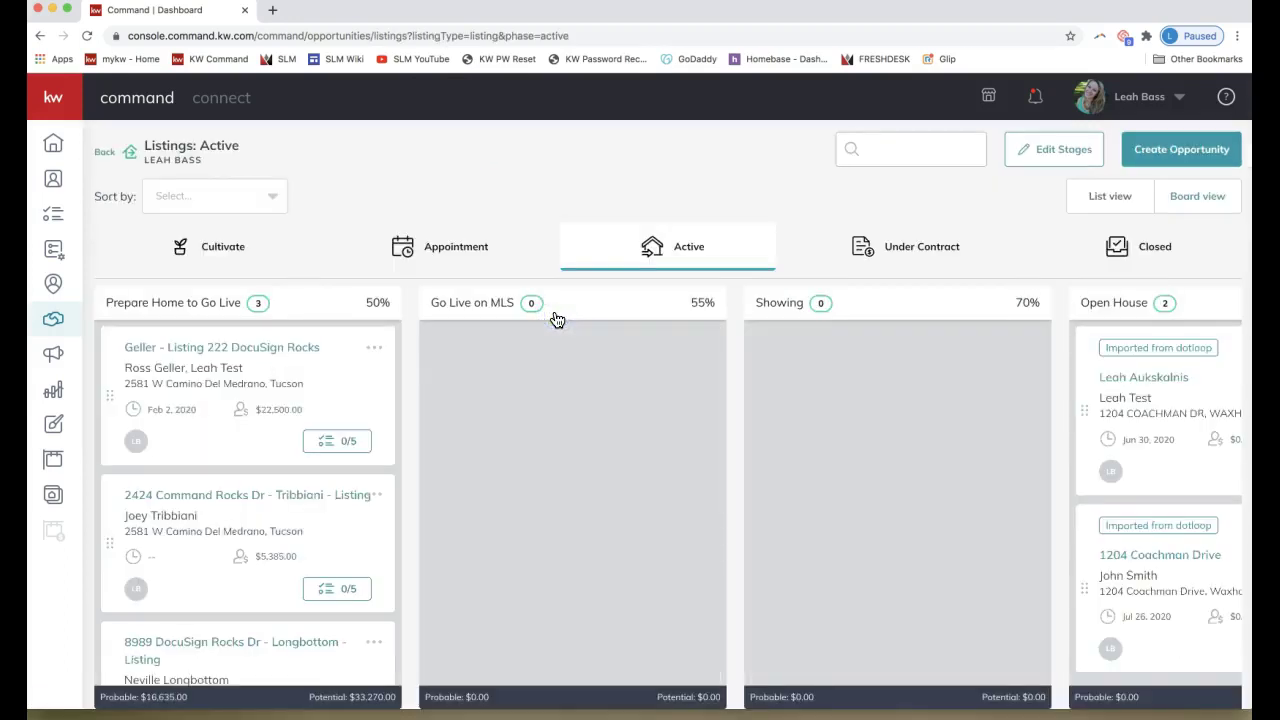
pyautogui.click(158, 353)
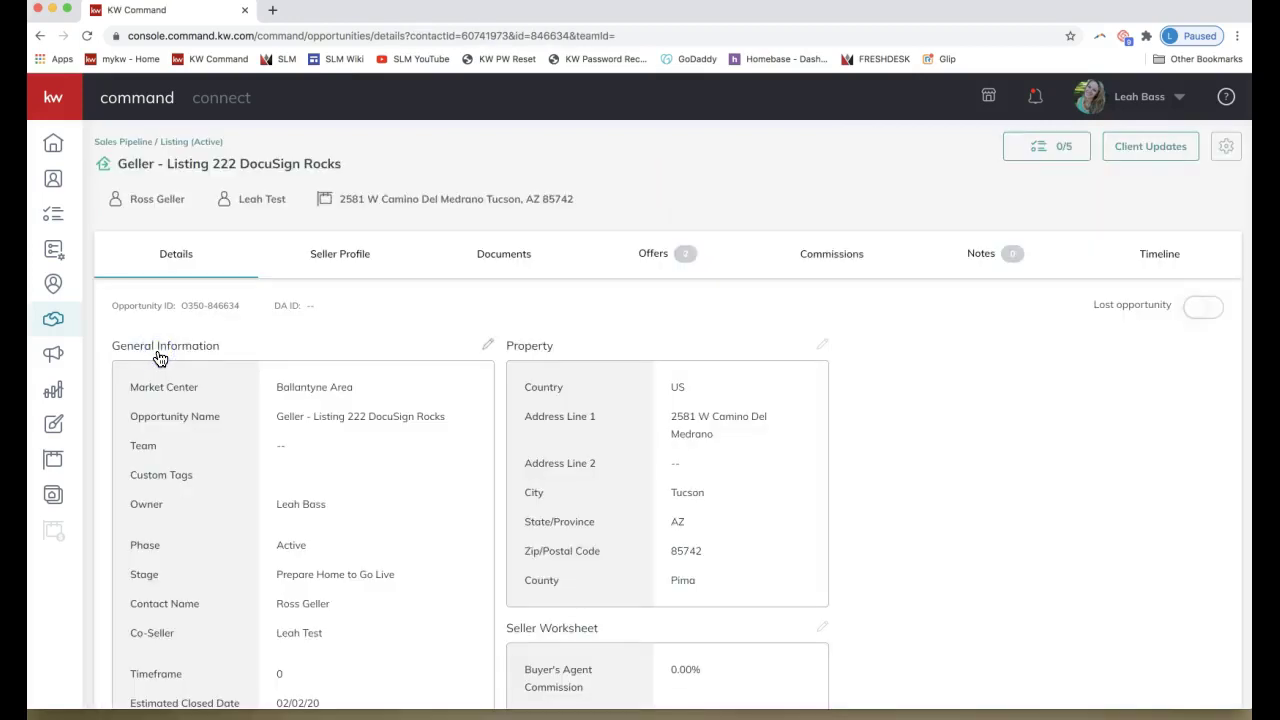
pyautogui.click(200, 263)
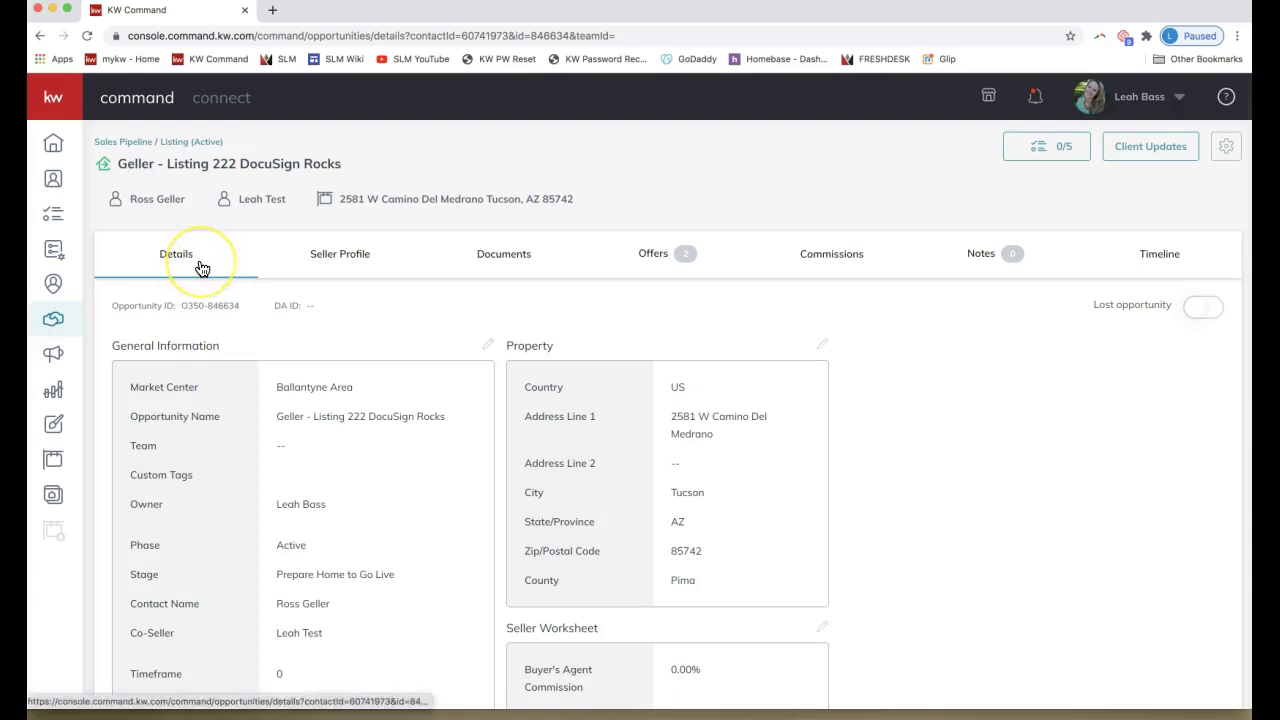
pyautogui.click(1146, 158)
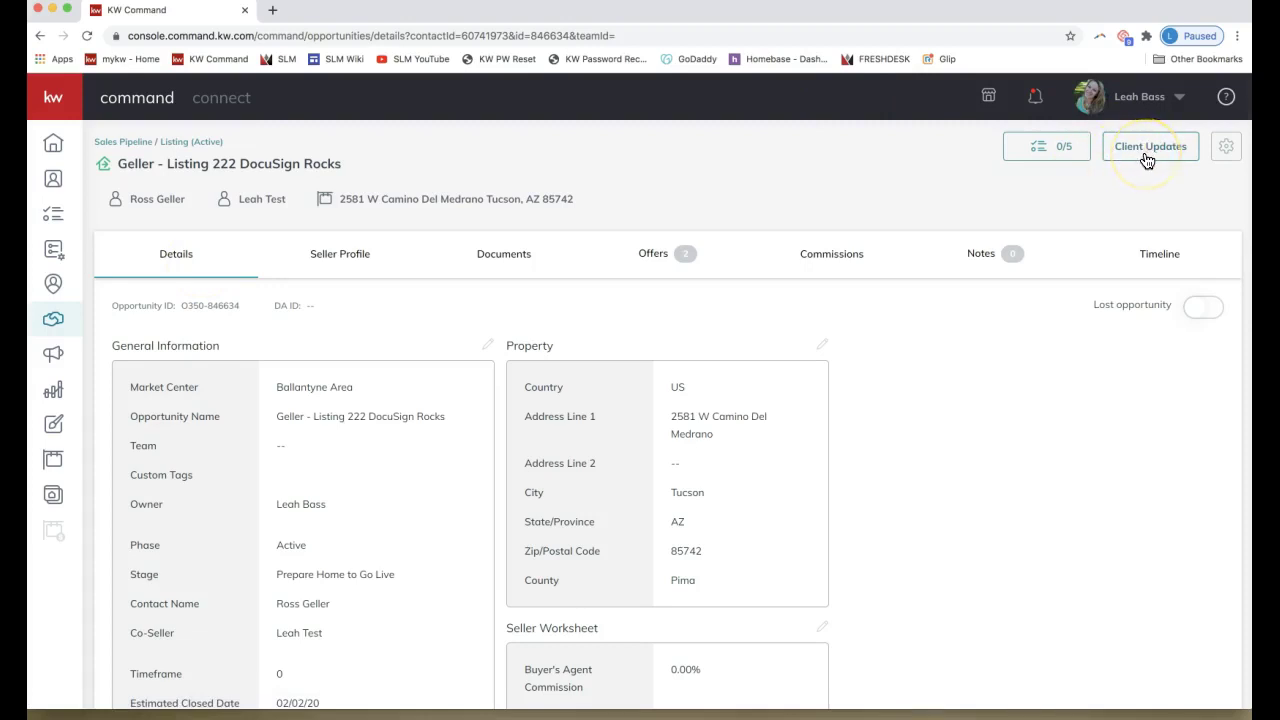
pyautogui.click(1146, 158)
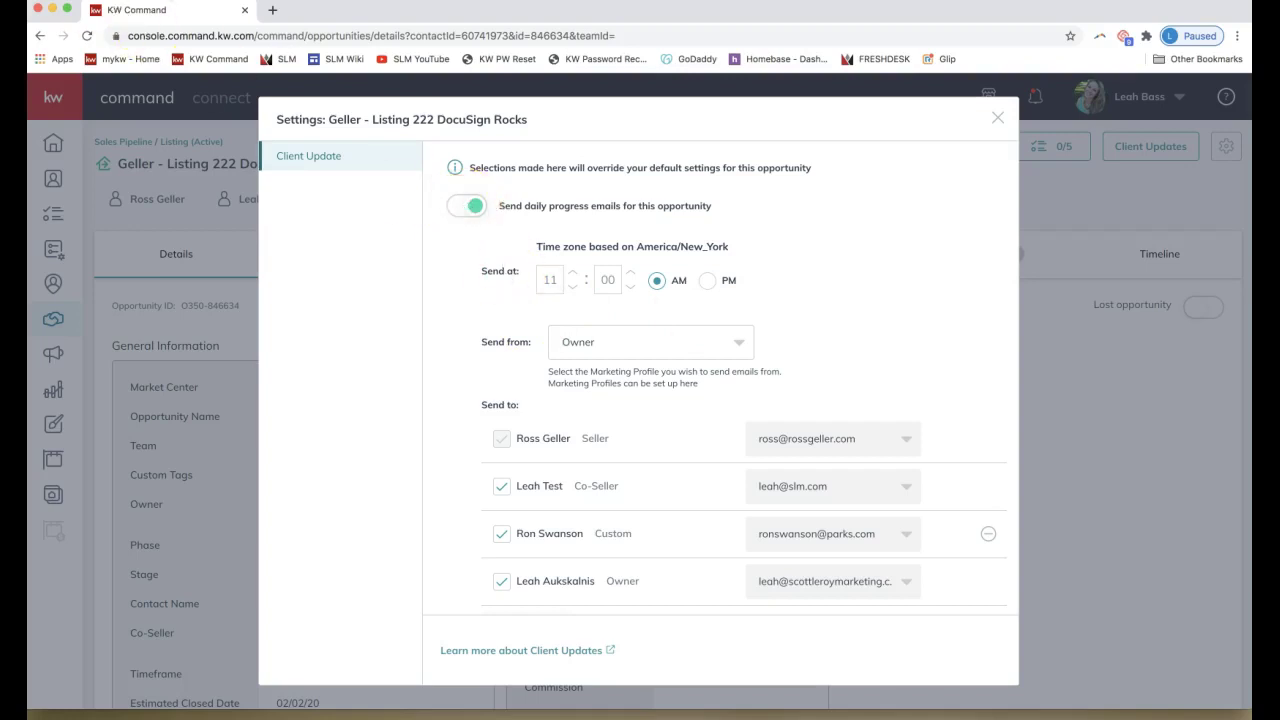
# Step: Try switching the daily progress emails off and on for this opportunity, and close the settings without saving
pyautogui.click(467, 207)
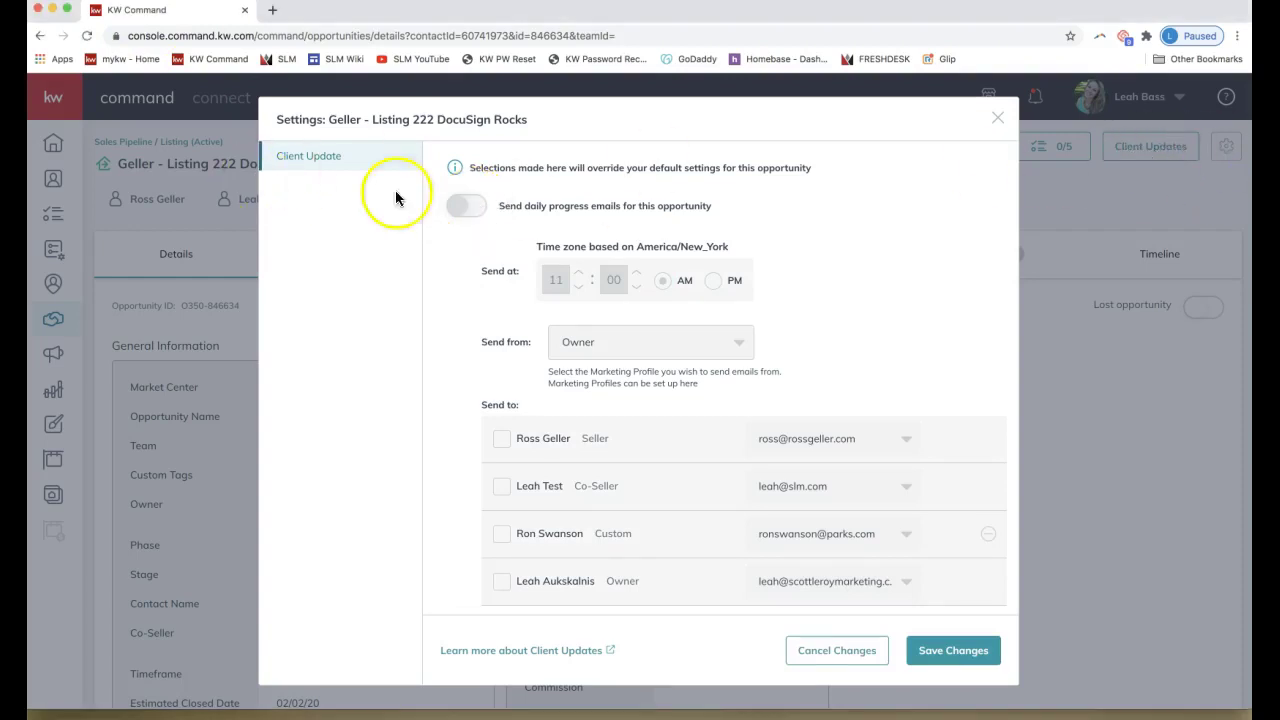
pyautogui.click(467, 207)
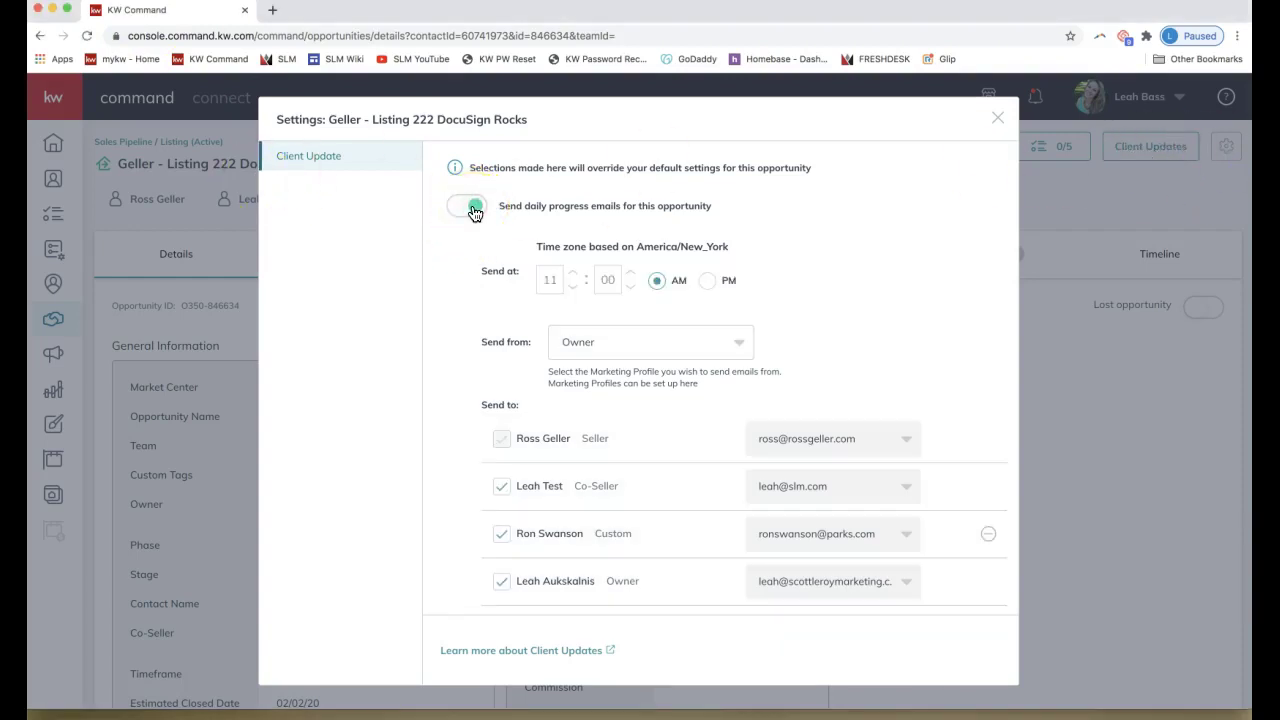
pyautogui.click(467, 200)
pyautogui.click(465, 205)
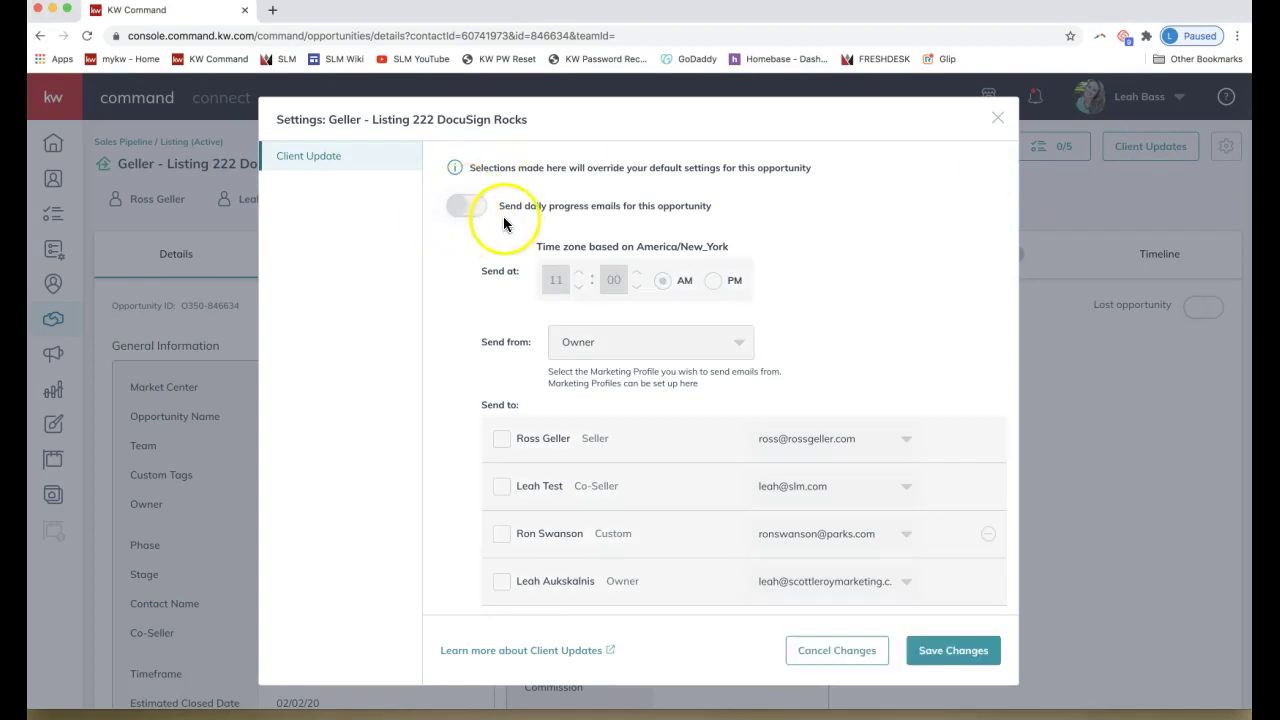
pyautogui.click(998, 118)
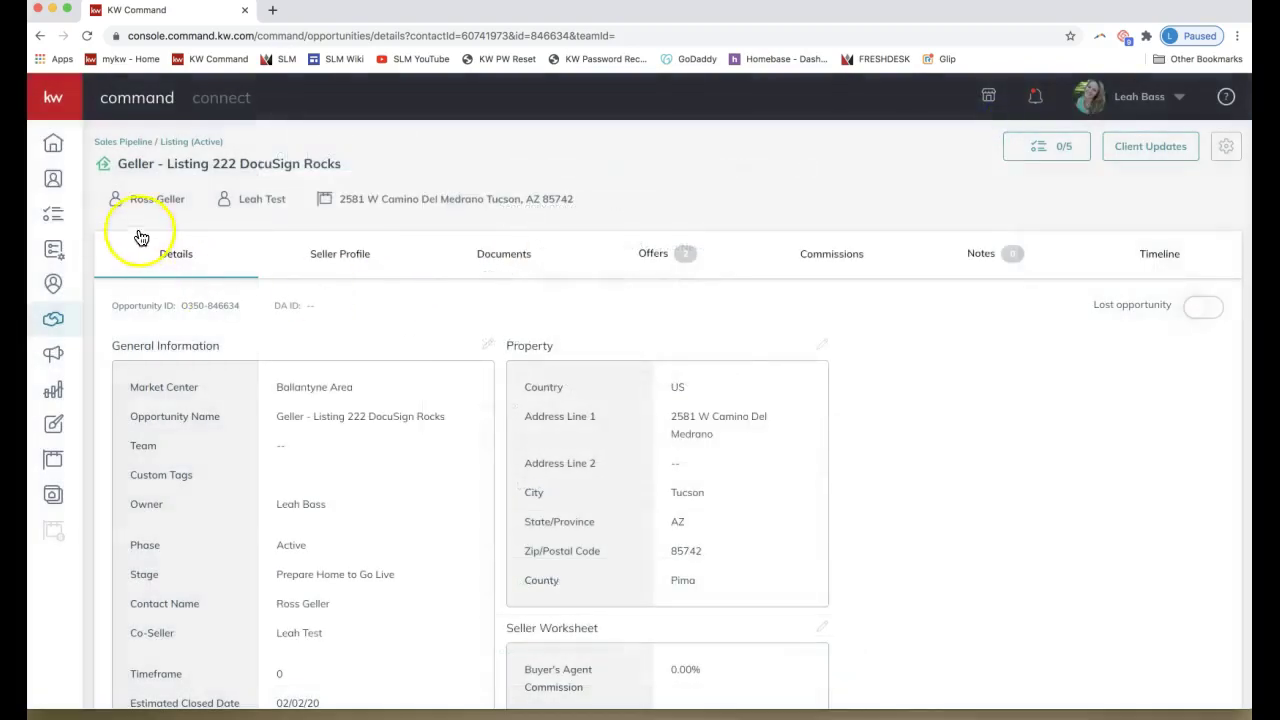
pyautogui.click(157, 143)
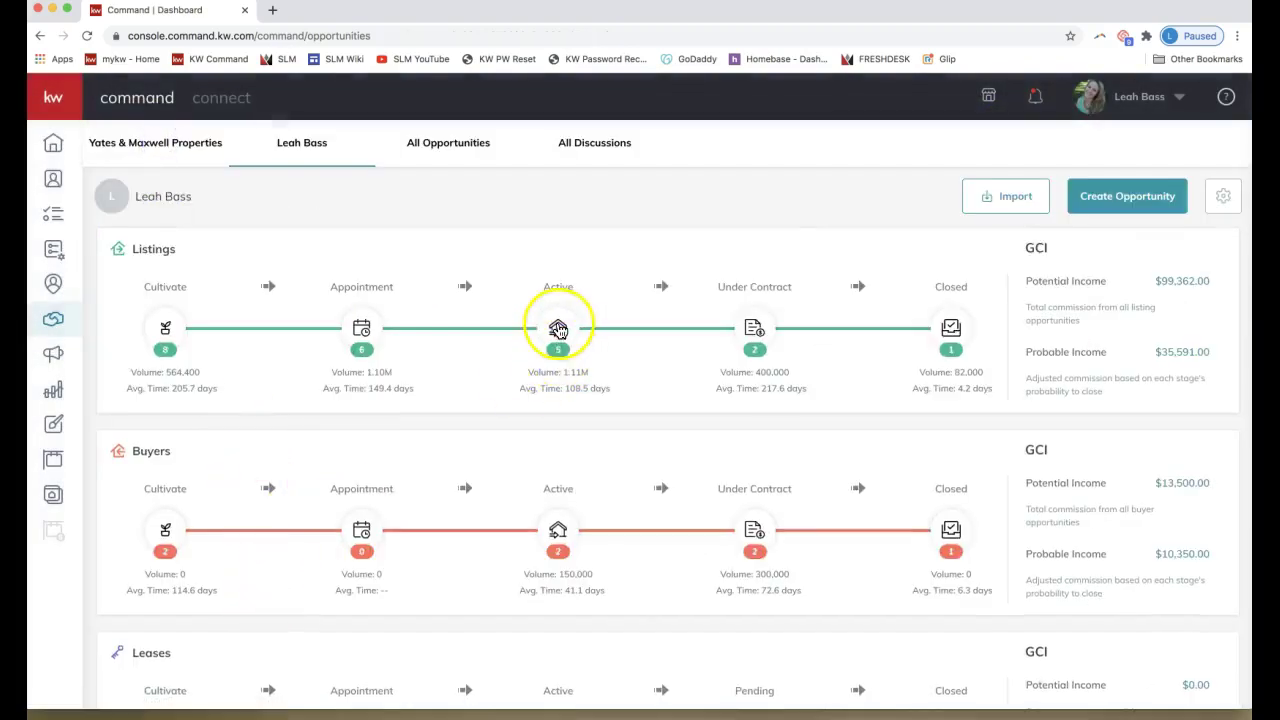
pyautogui.click(551, 334)
pyautogui.click(181, 500)
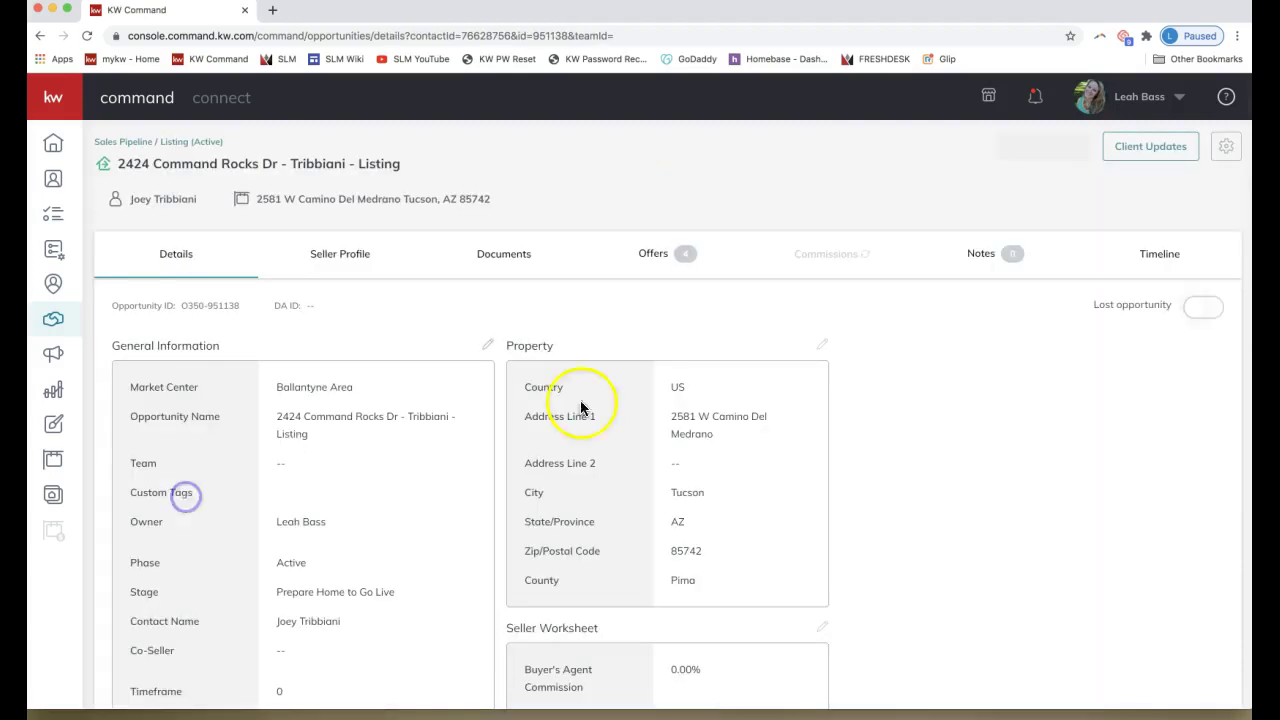
pyautogui.click(1151, 150)
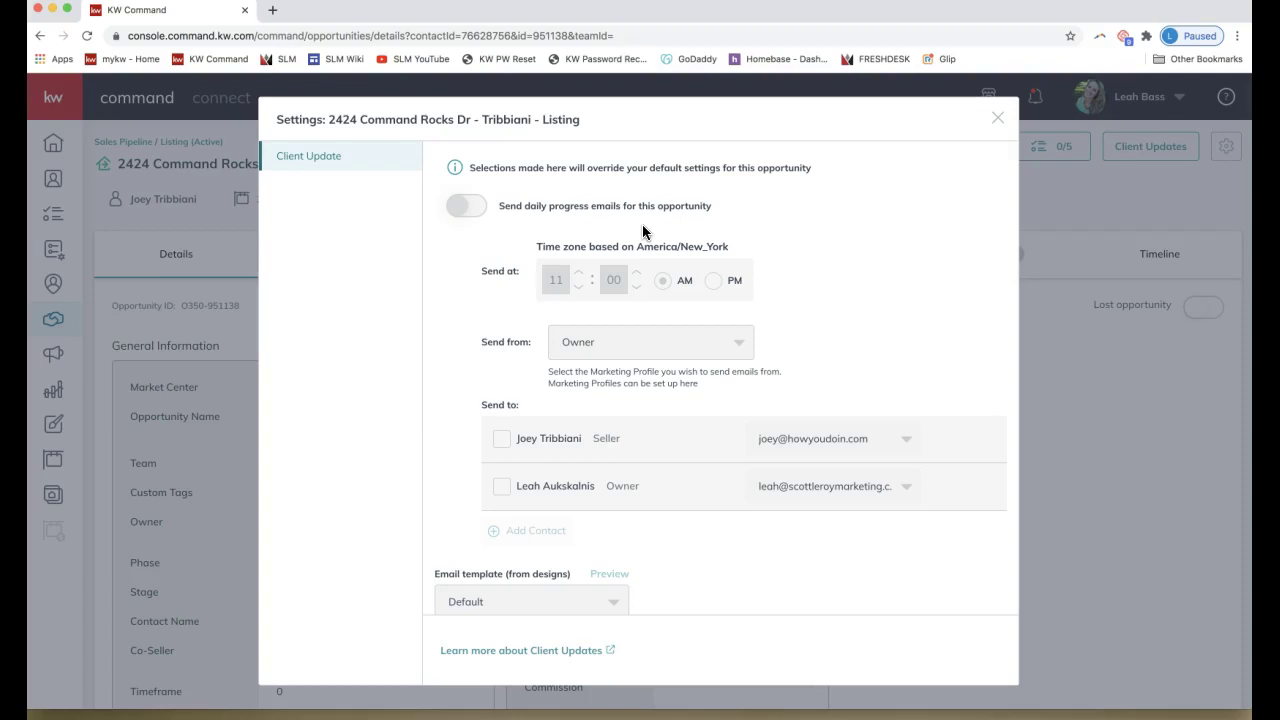
pyautogui.click(473, 207)
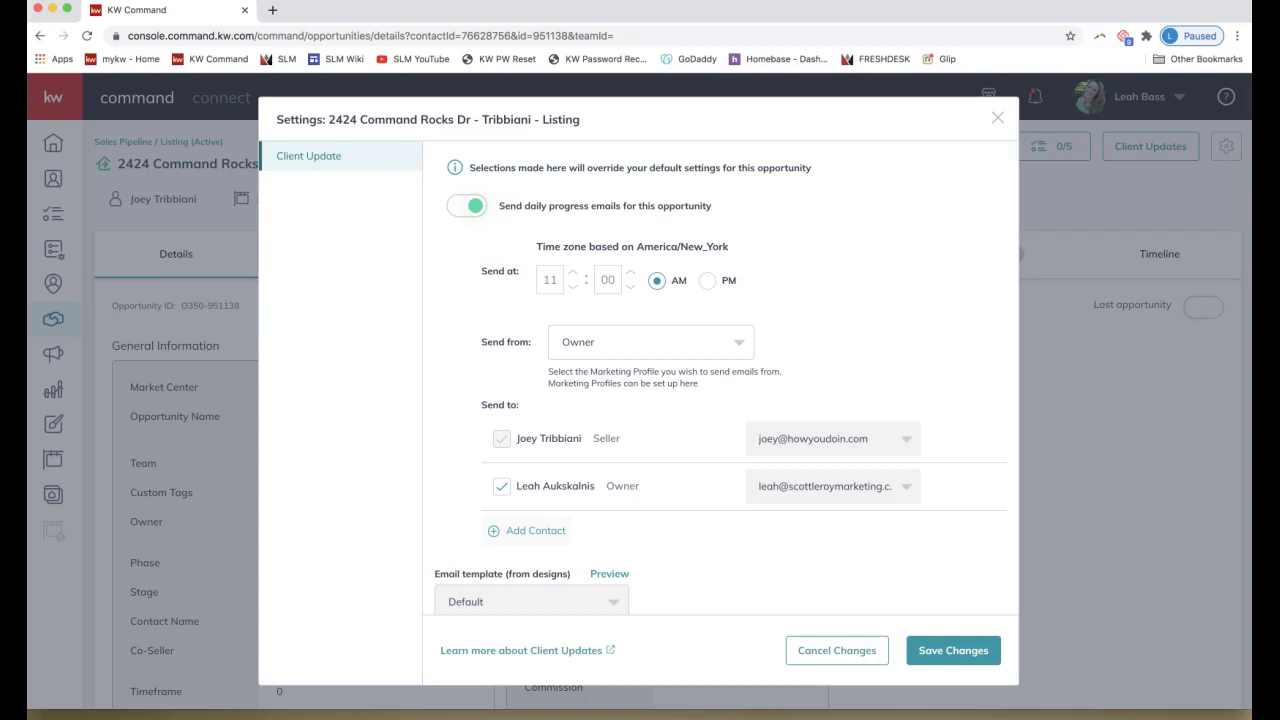
pyautogui.click(45, 2)
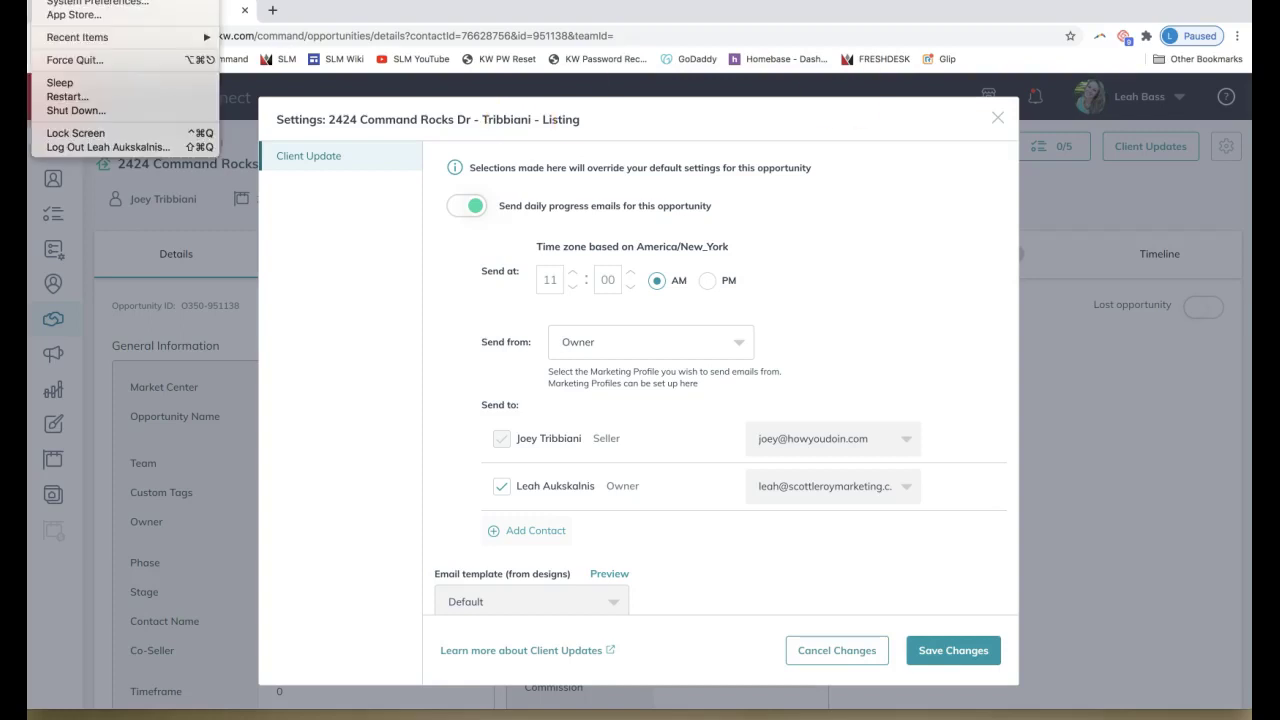
pyautogui.press('Escape')
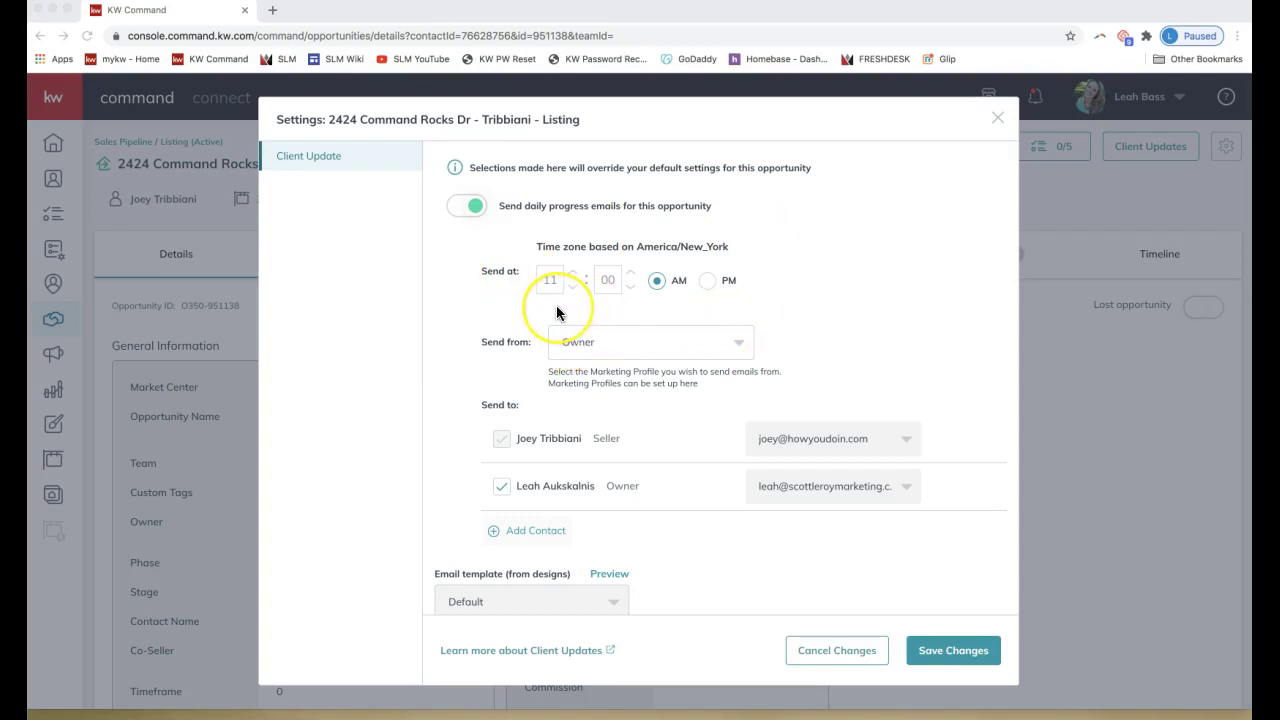
# Step: Check the available sender options and the seller and owner recipients for this listing's daily progress emails
pyautogui.scroll(-1, 663, 334)
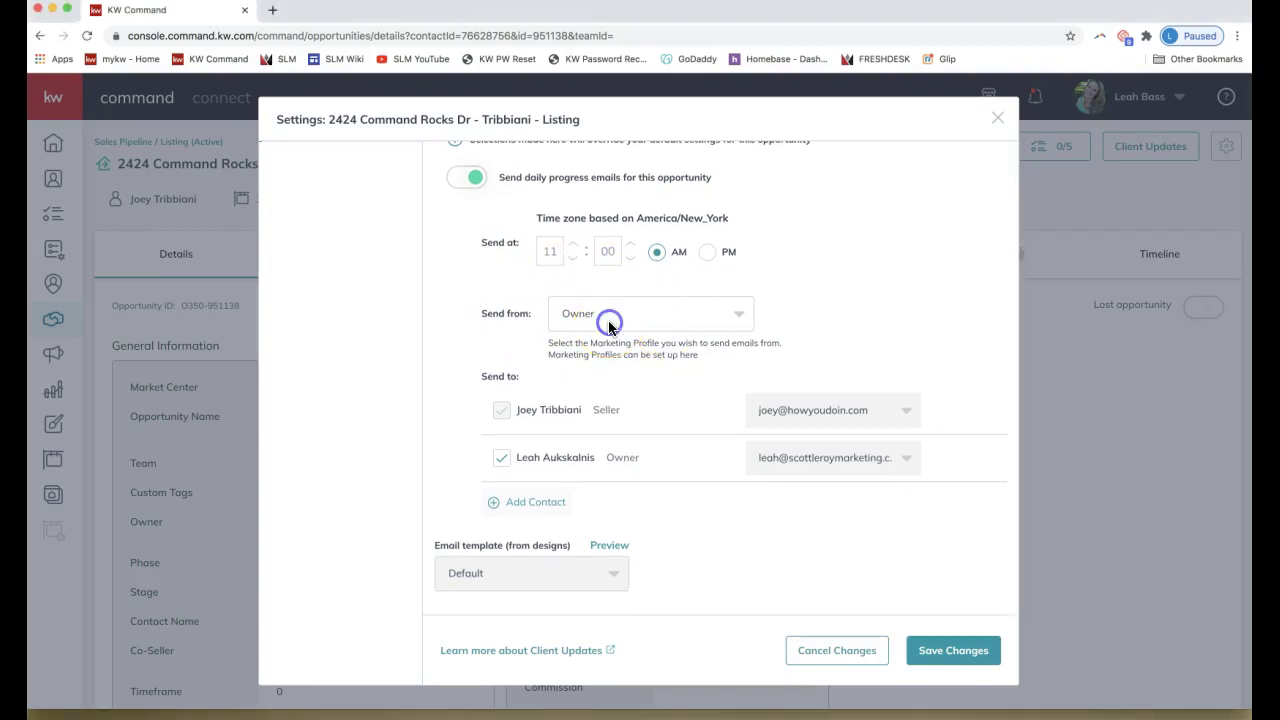
pyautogui.click(579, 316)
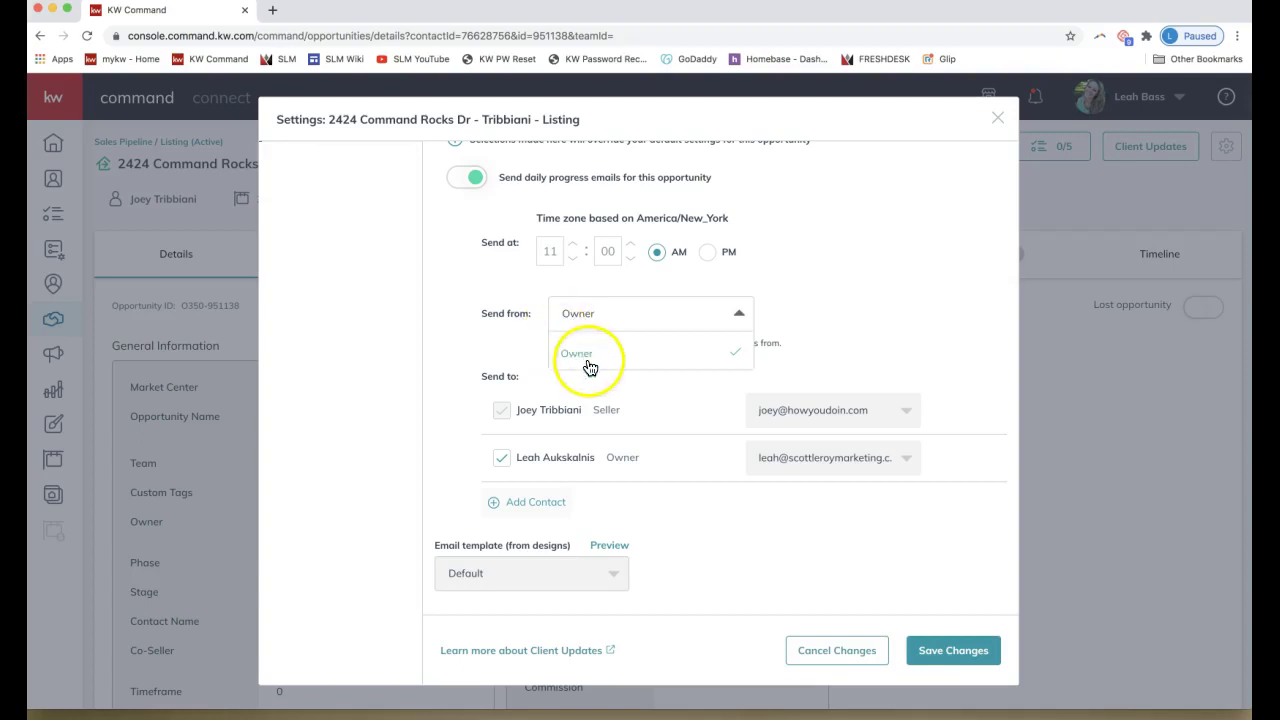
pyautogui.click(481, 343)
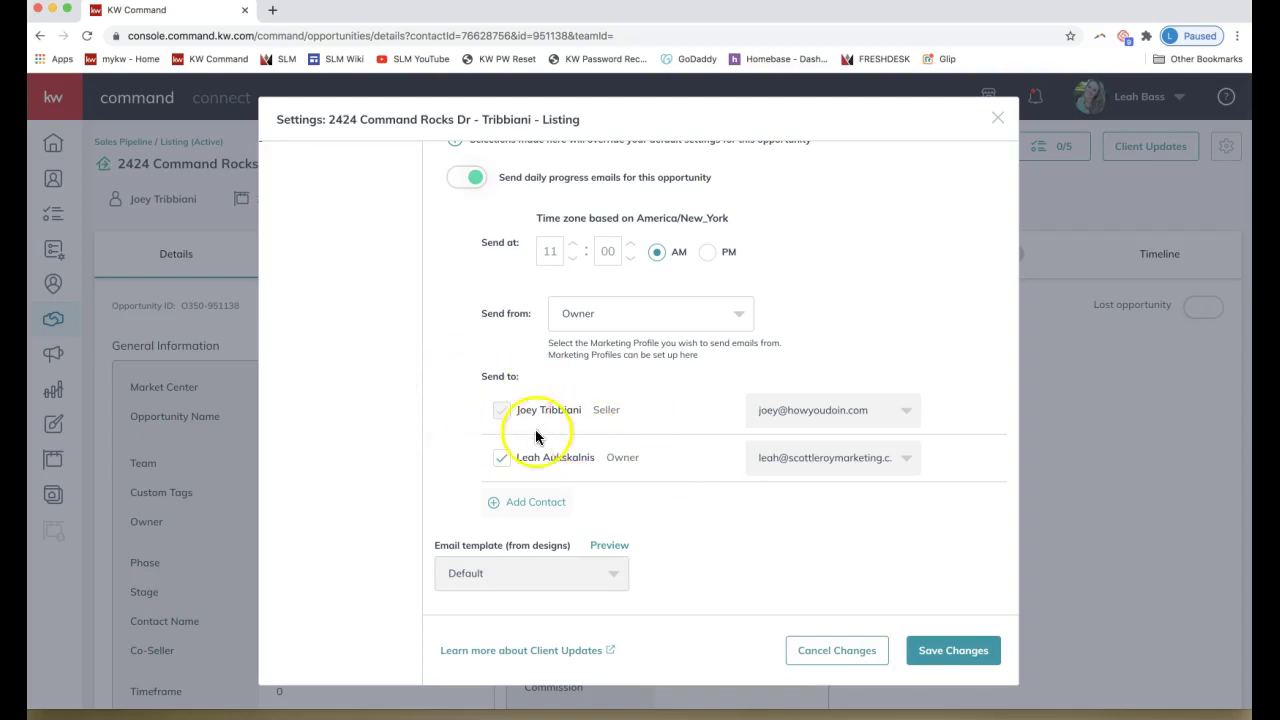
pyautogui.scroll(-3, 566, 428)
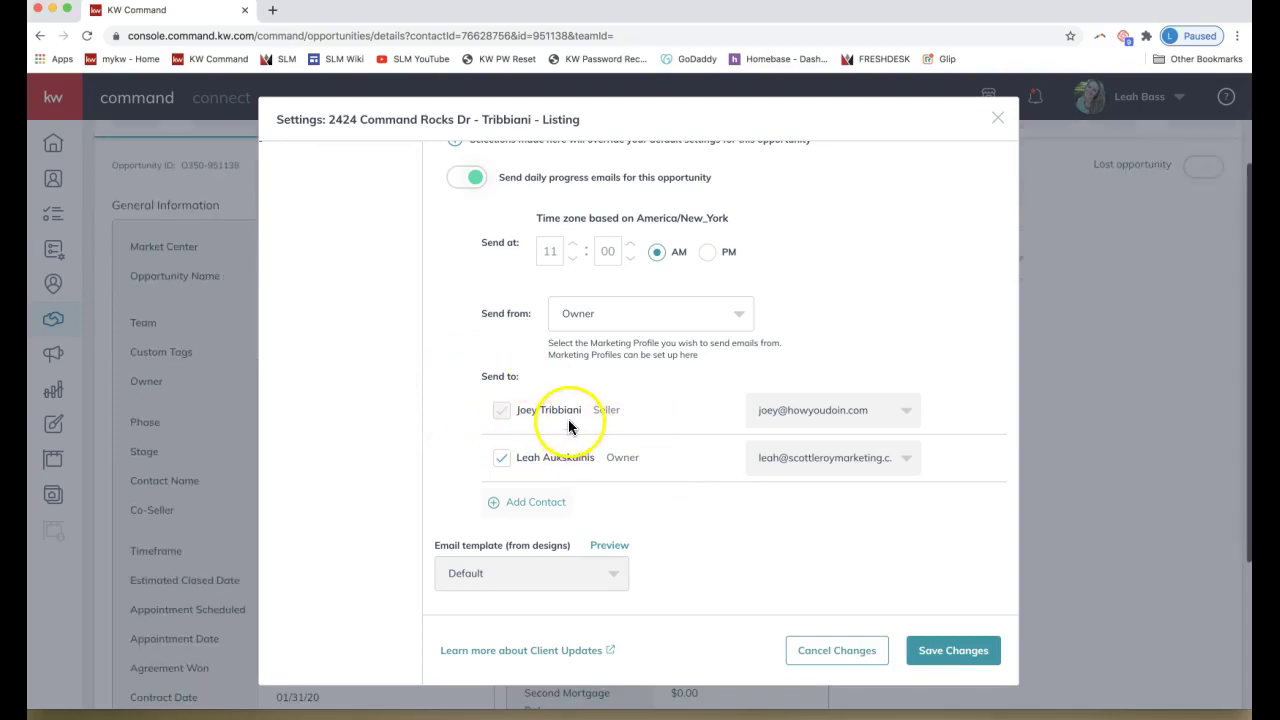
pyautogui.click(622, 457)
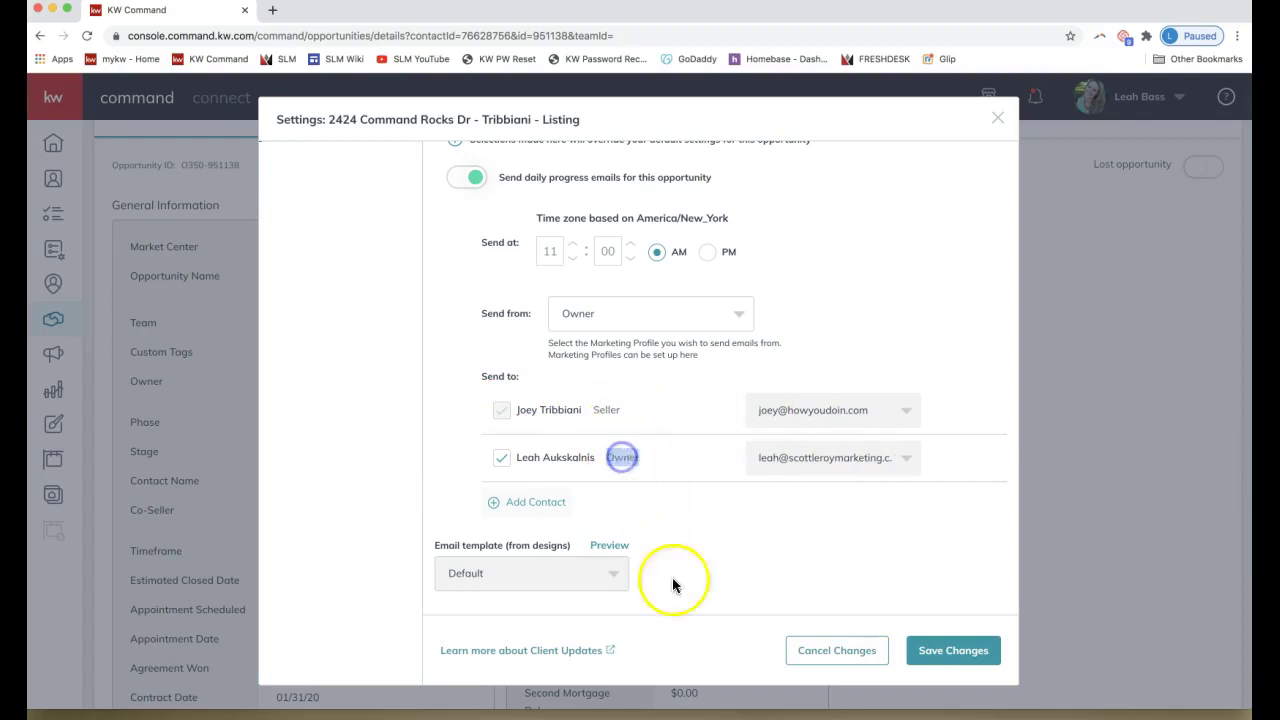
# Step: Add a blank contact row below the seller and owner recipients, and save the listing's Client Update settings
pyautogui.click(537, 502)
pyautogui.click(556, 505)
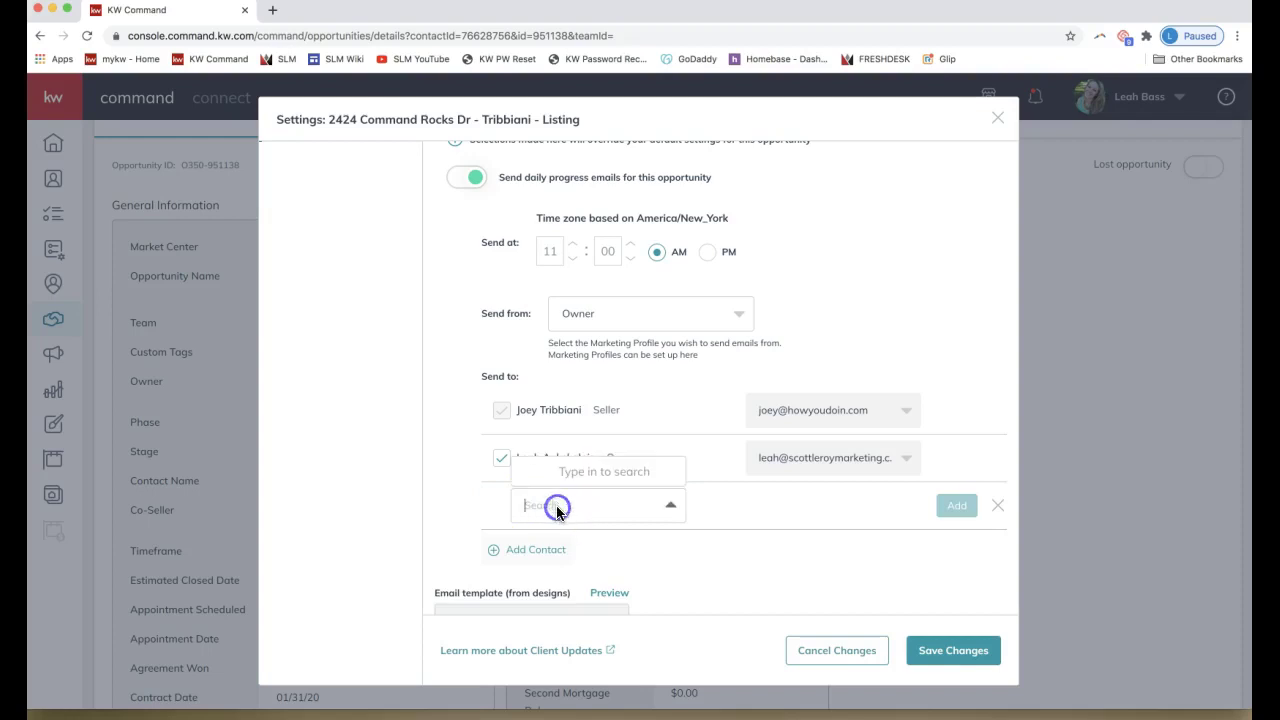
pyautogui.click(771, 519)
pyautogui.click(737, 549)
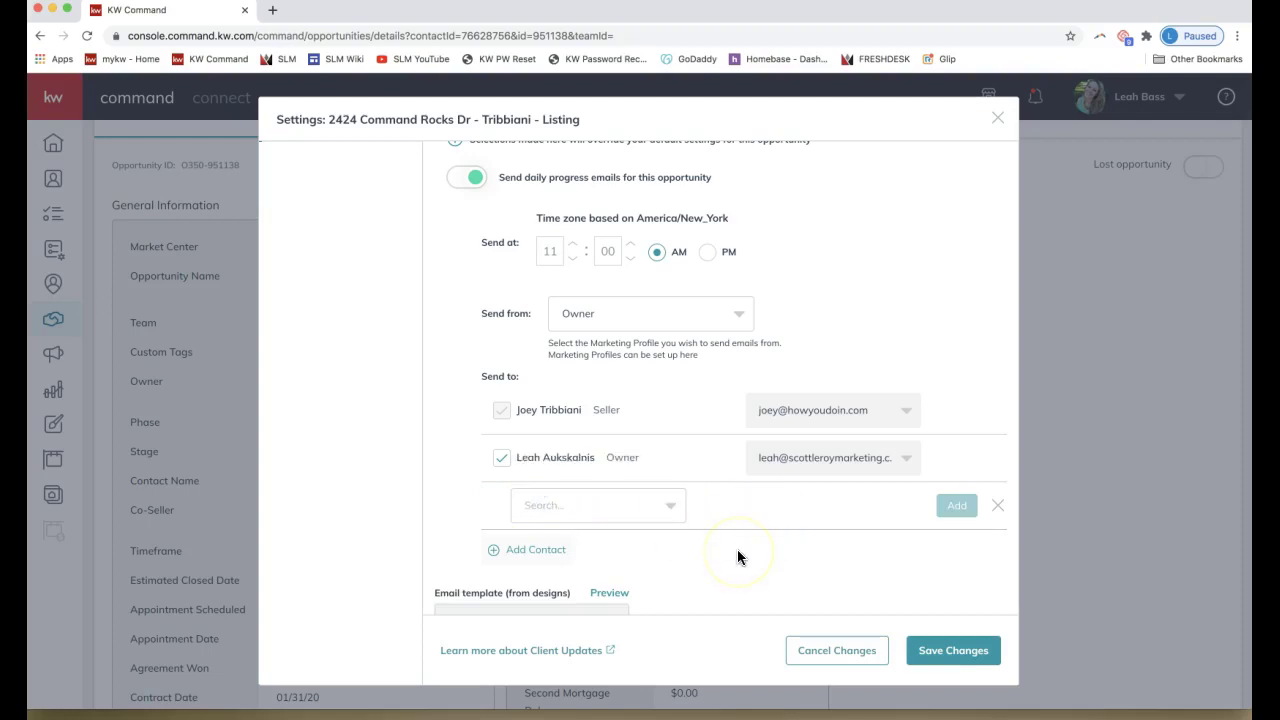
pyautogui.scroll(-1, 737, 549)
pyautogui.click(729, 549)
pyautogui.click(612, 549)
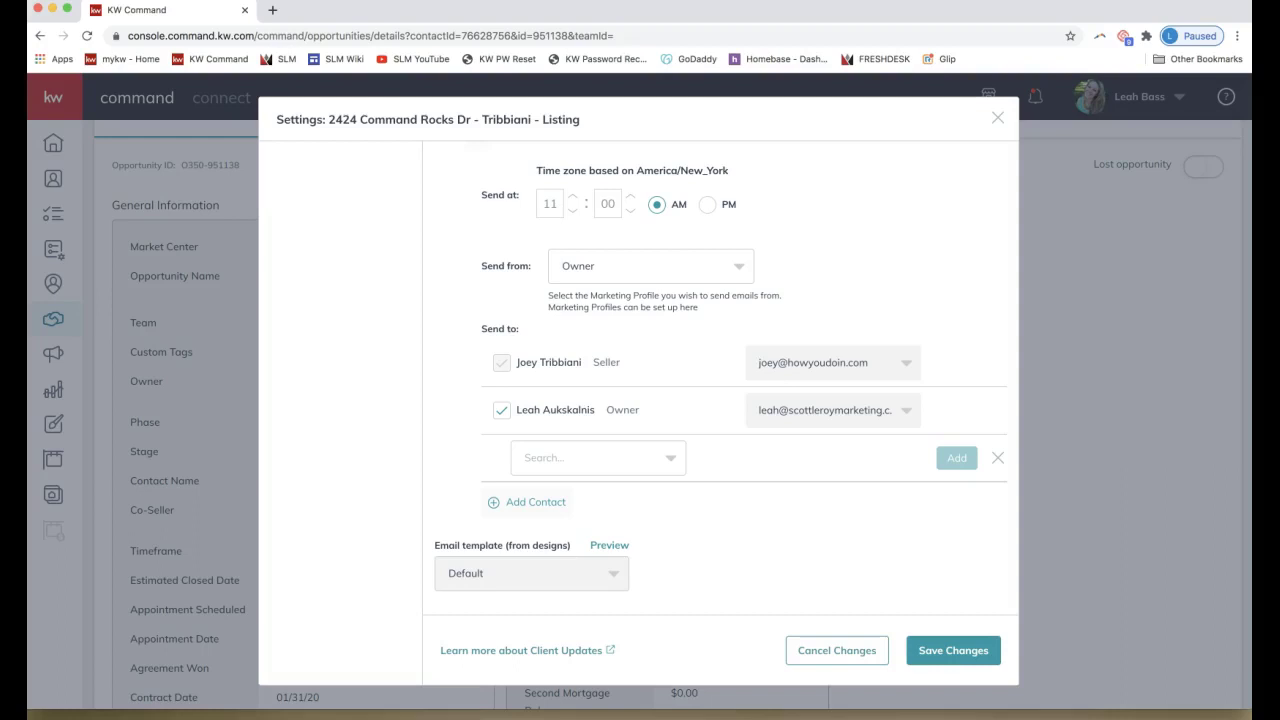
pyautogui.click(924, 651)
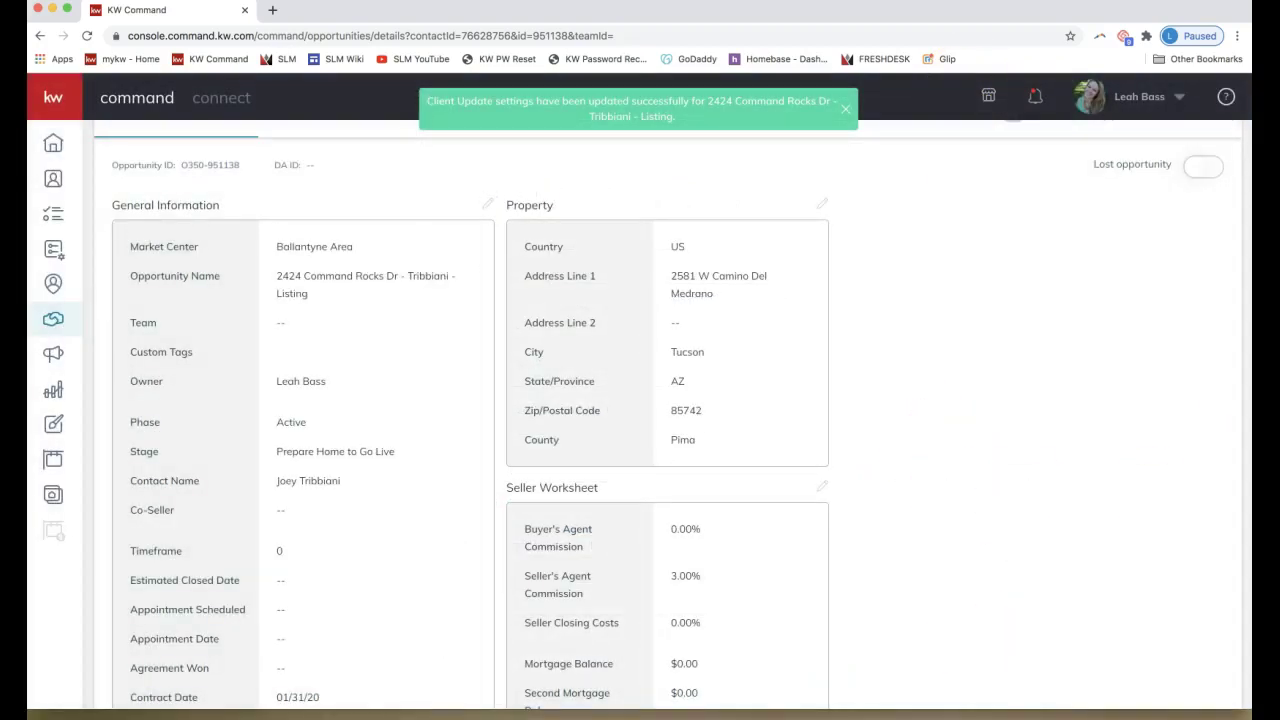
# Step: Reopen the Client Updates settings of the 2424 Command Rocks Dr listing to review them, and close them without changes
pyautogui.scroll(2, 957, 485)
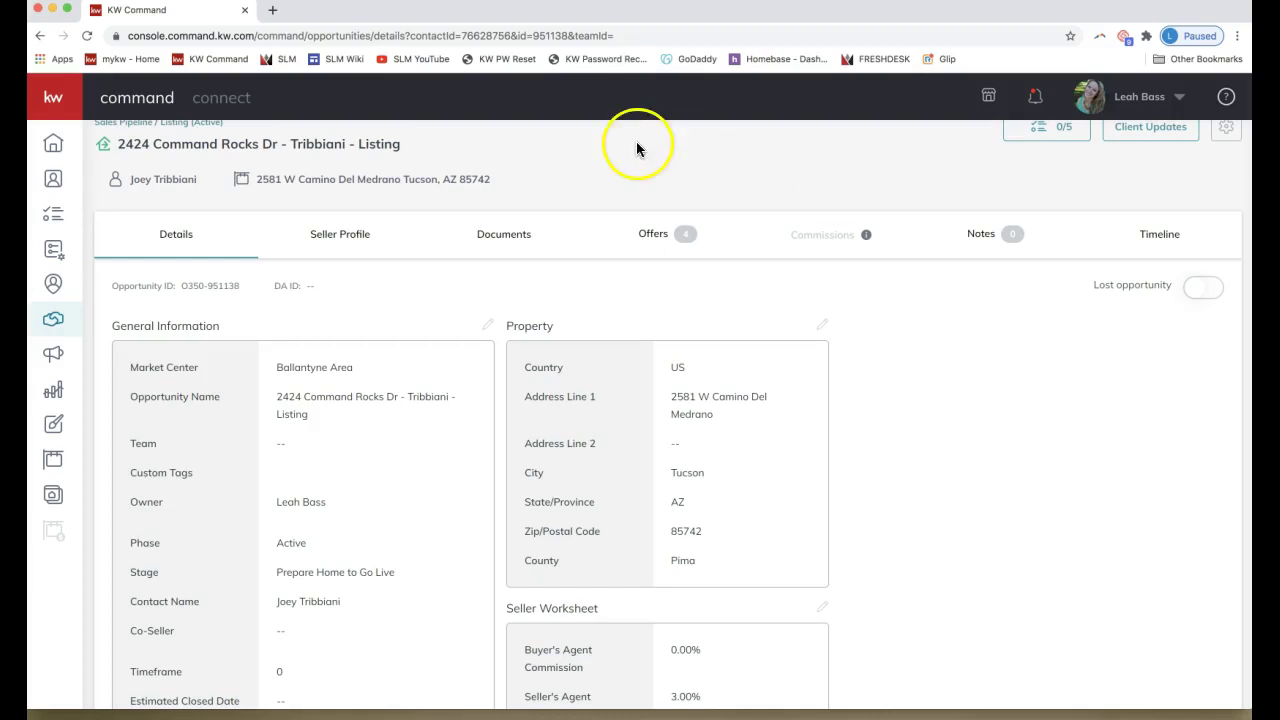
pyautogui.scroll(1, 134, 94)
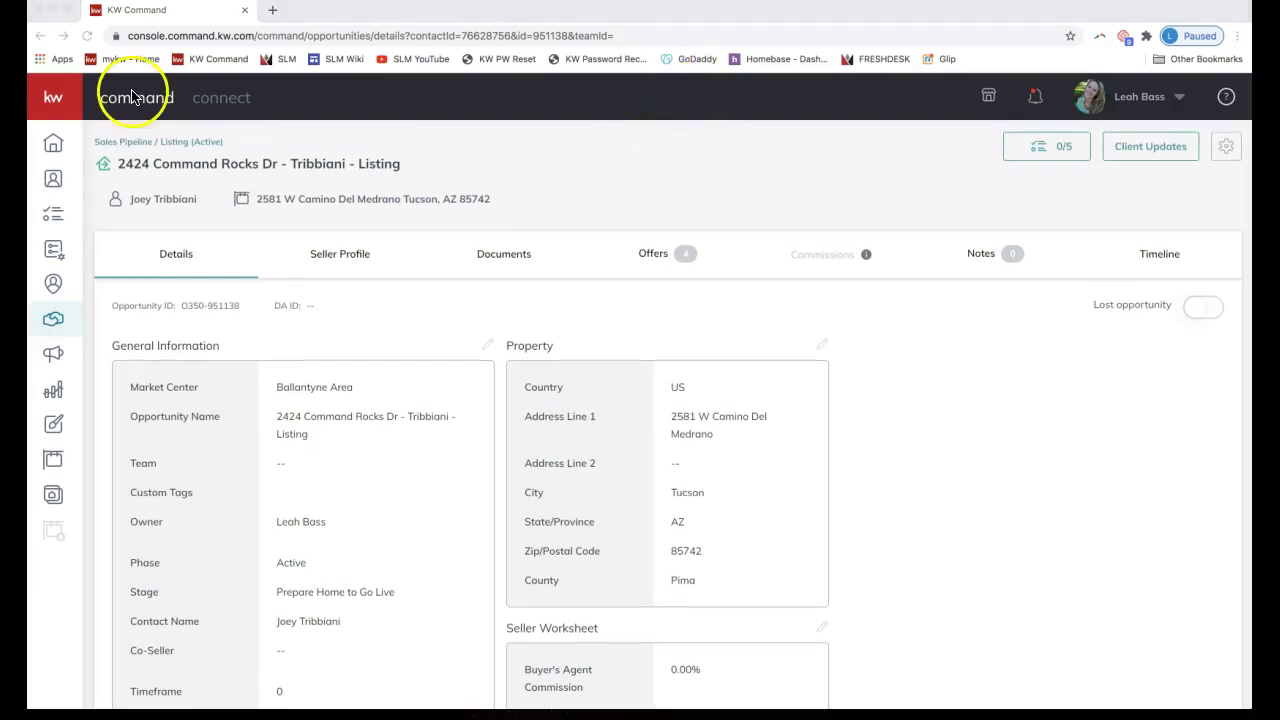
pyautogui.click(1148, 190)
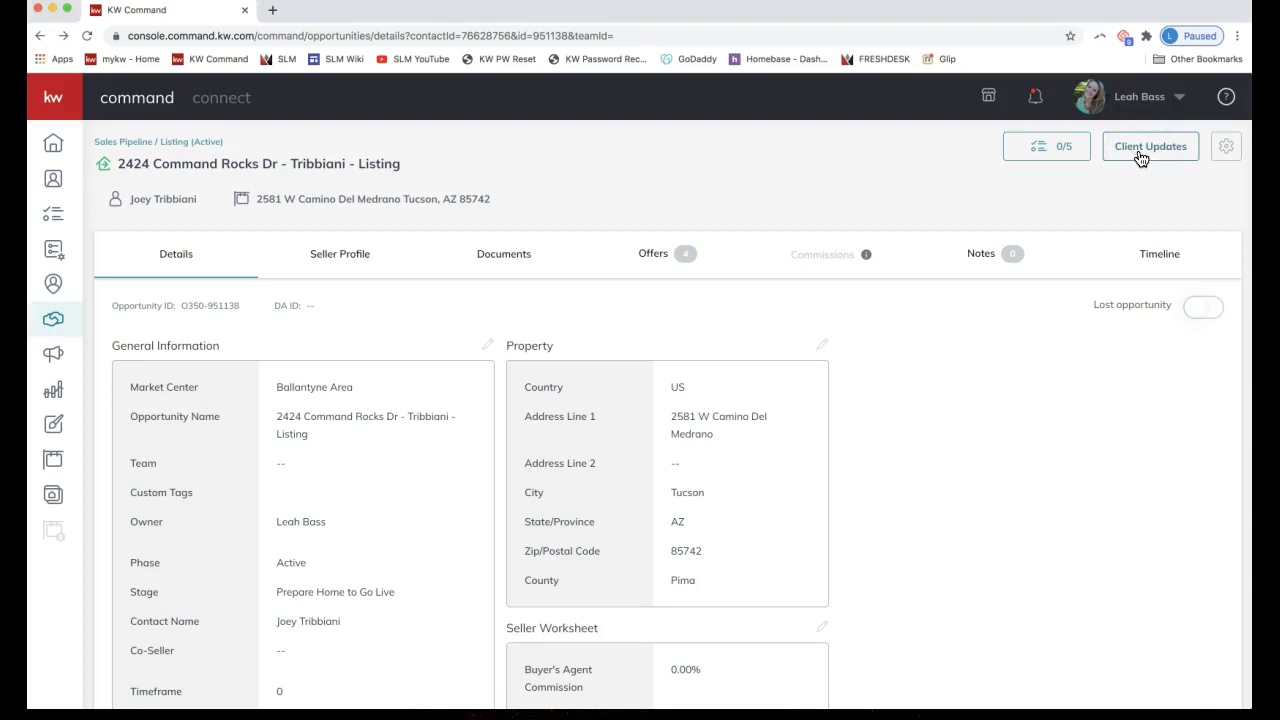
pyautogui.click(1140, 157)
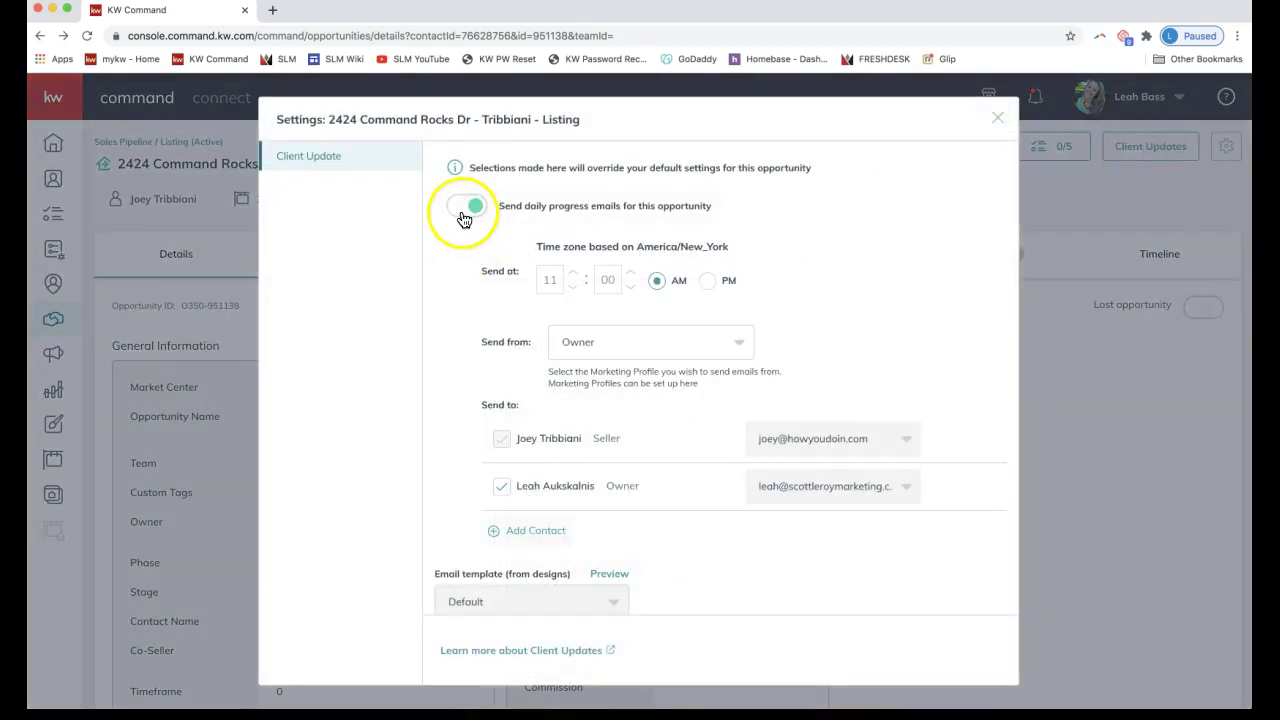
pyautogui.moveTo(580, 120); pyautogui.dragTo(275, 120)
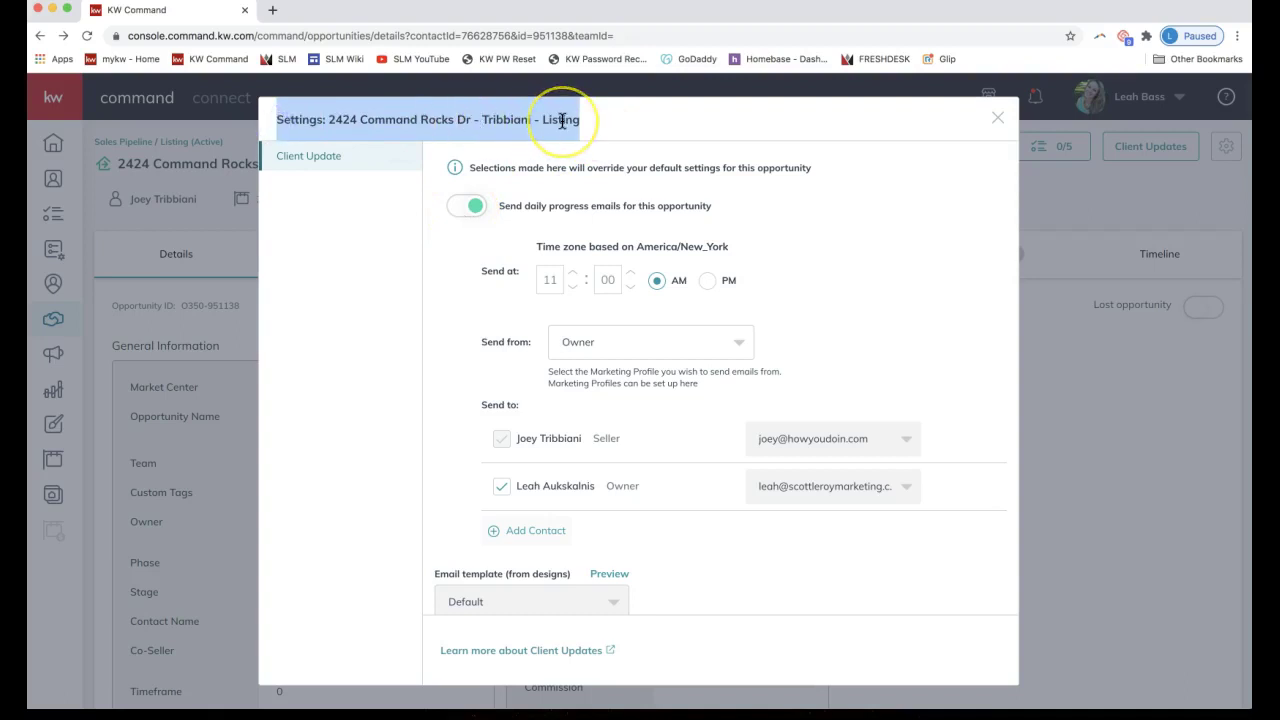
pyautogui.click(996, 123)
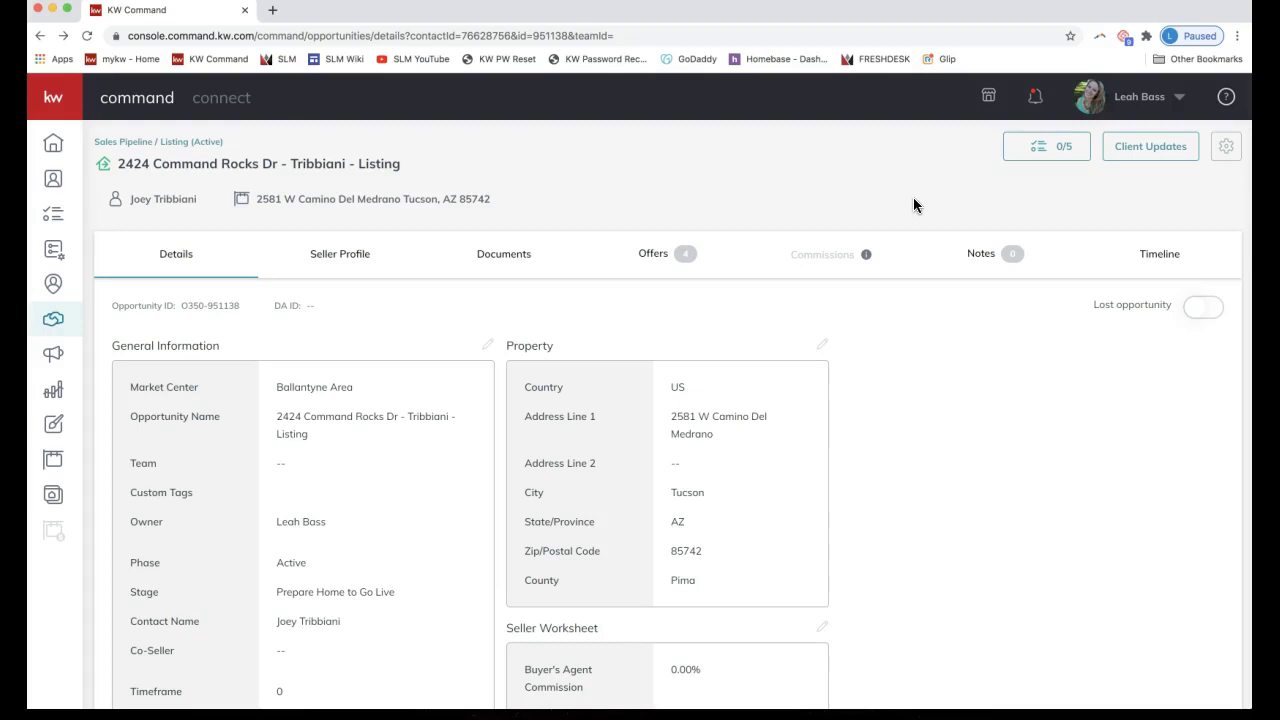
# Step: Return to the Opportunities overview and view the listings in the Appointment phase
pyautogui.click(54, 322)
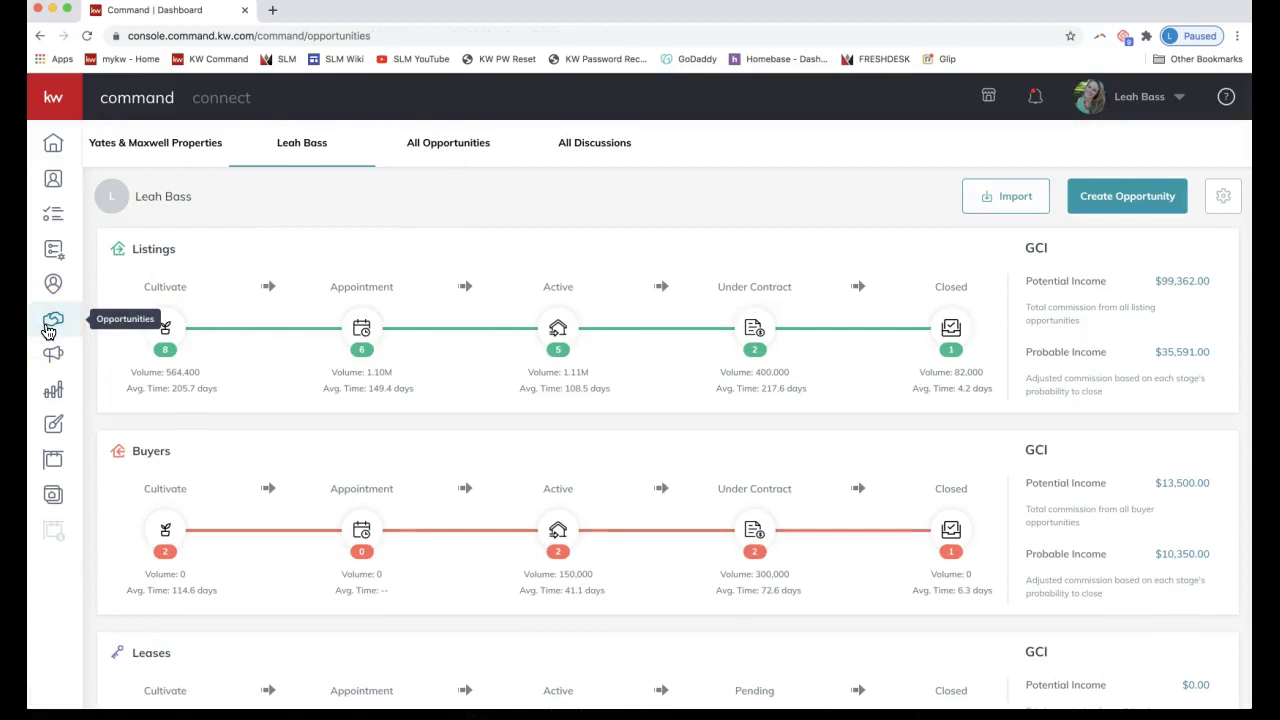
pyautogui.click(360, 327)
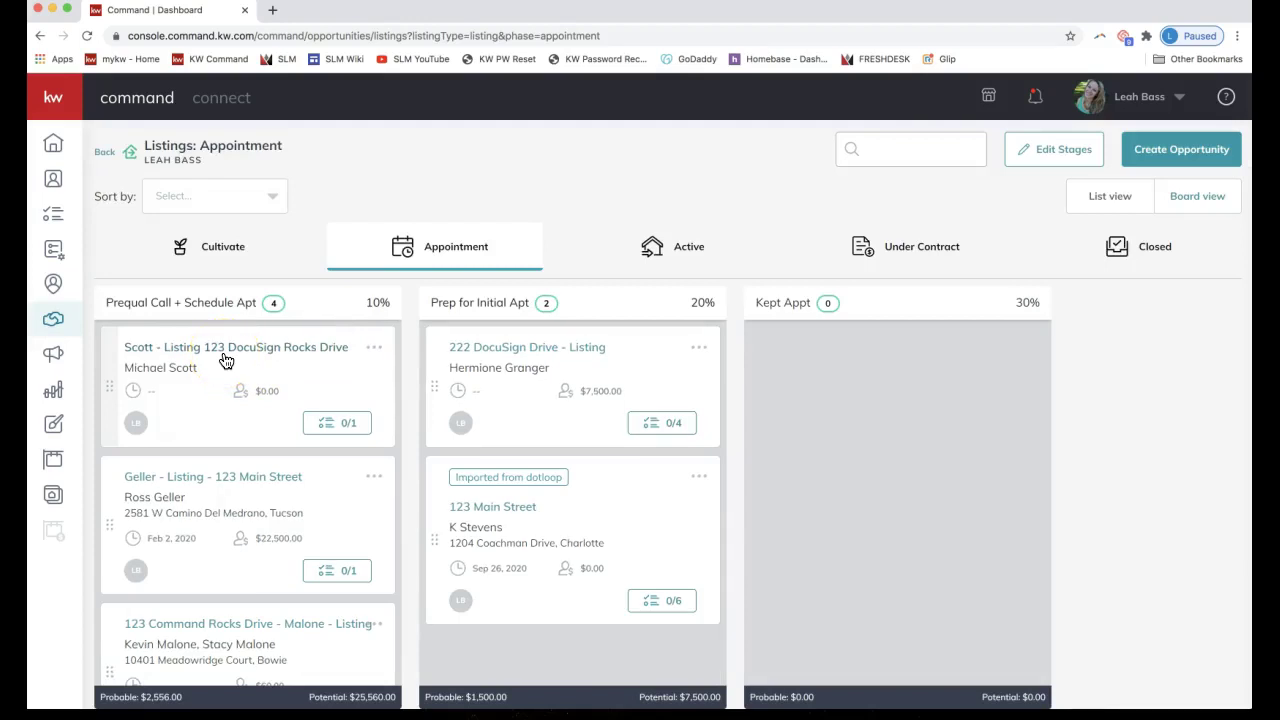
pyautogui.click(278, 354)
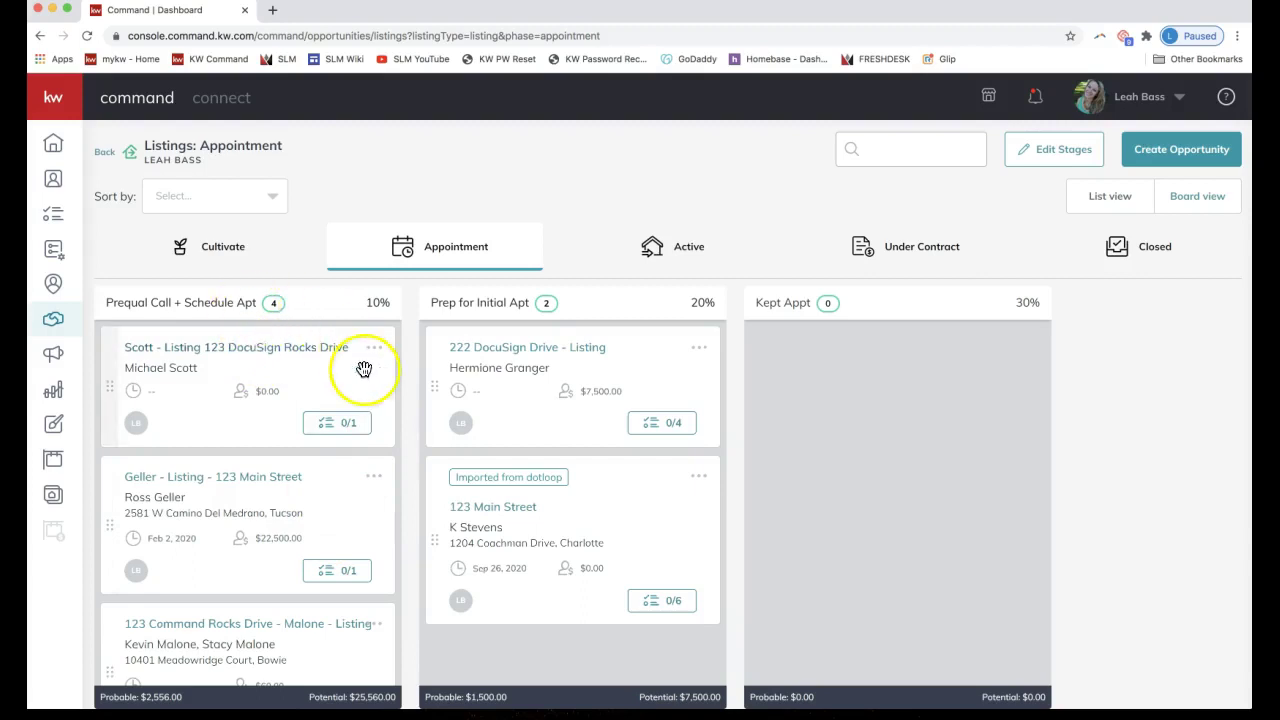
# Step: Open the Prepare Home to Go Live checklist of the 222 DocuSign Rocks listing in the Active phase
pyautogui.click(657, 249)
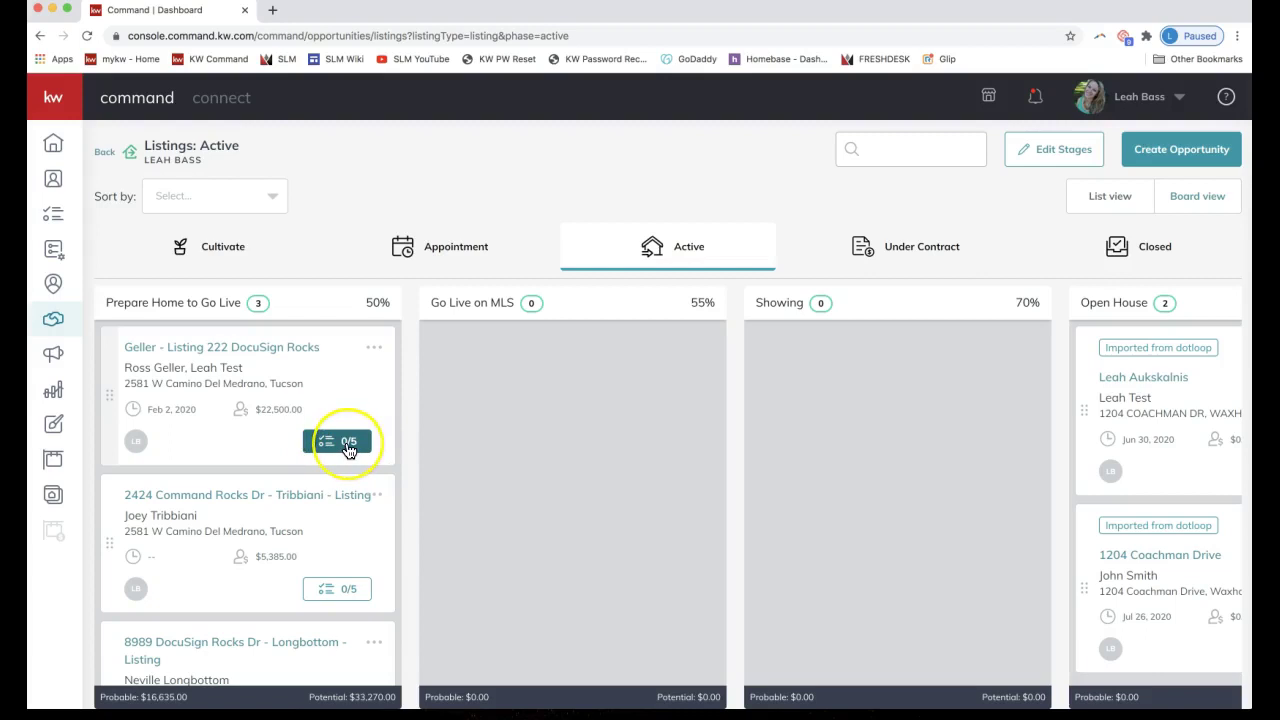
pyautogui.click(347, 446)
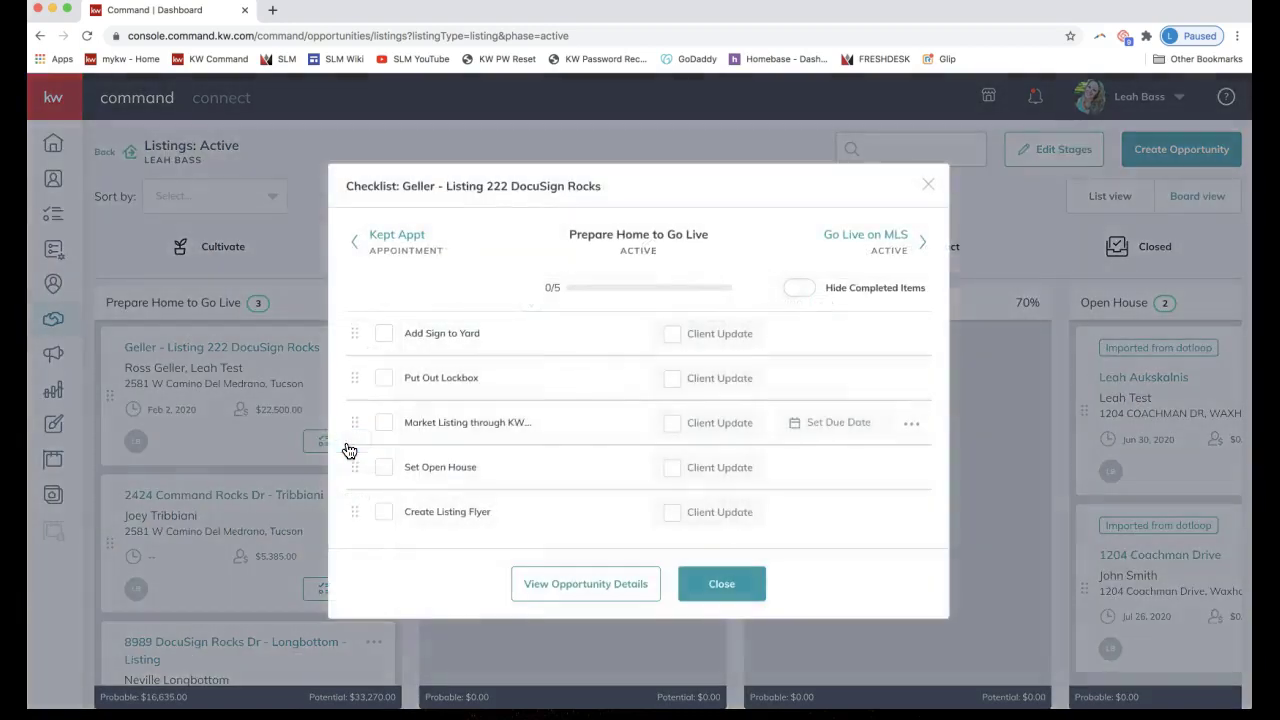
pyautogui.scroll(-1, 552, 429)
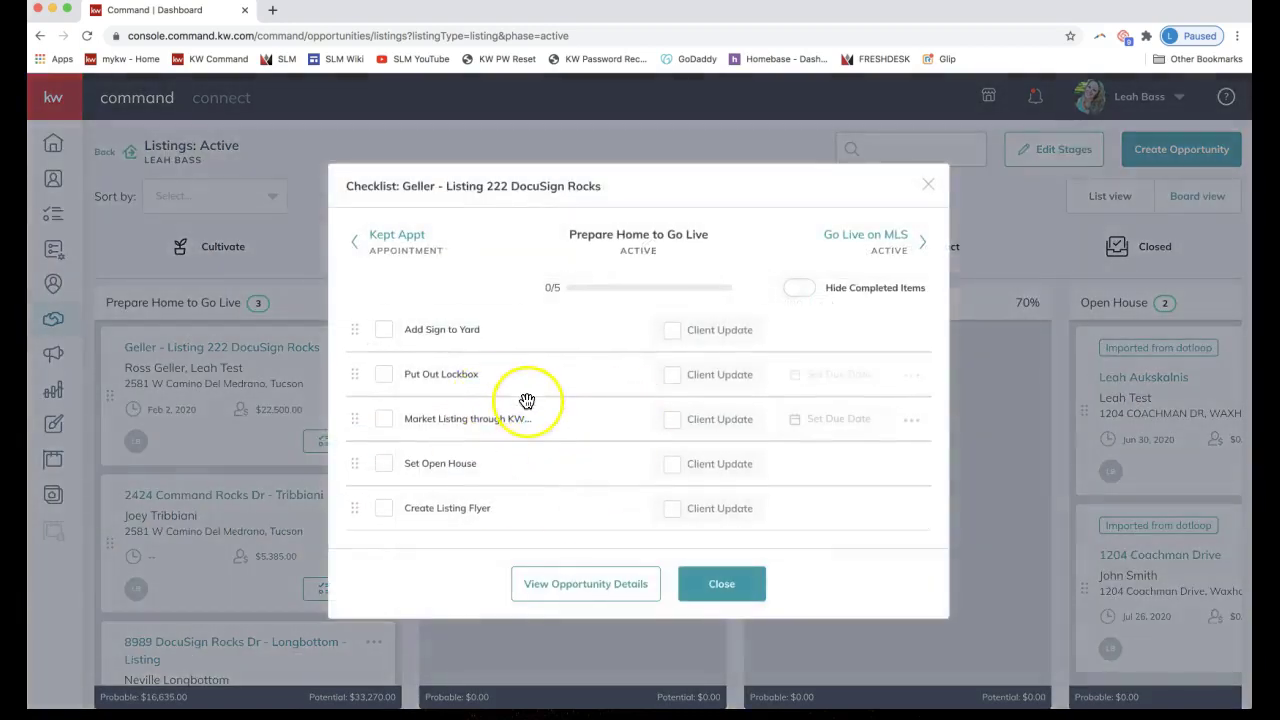
pyautogui.scroll(-2, 527, 400)
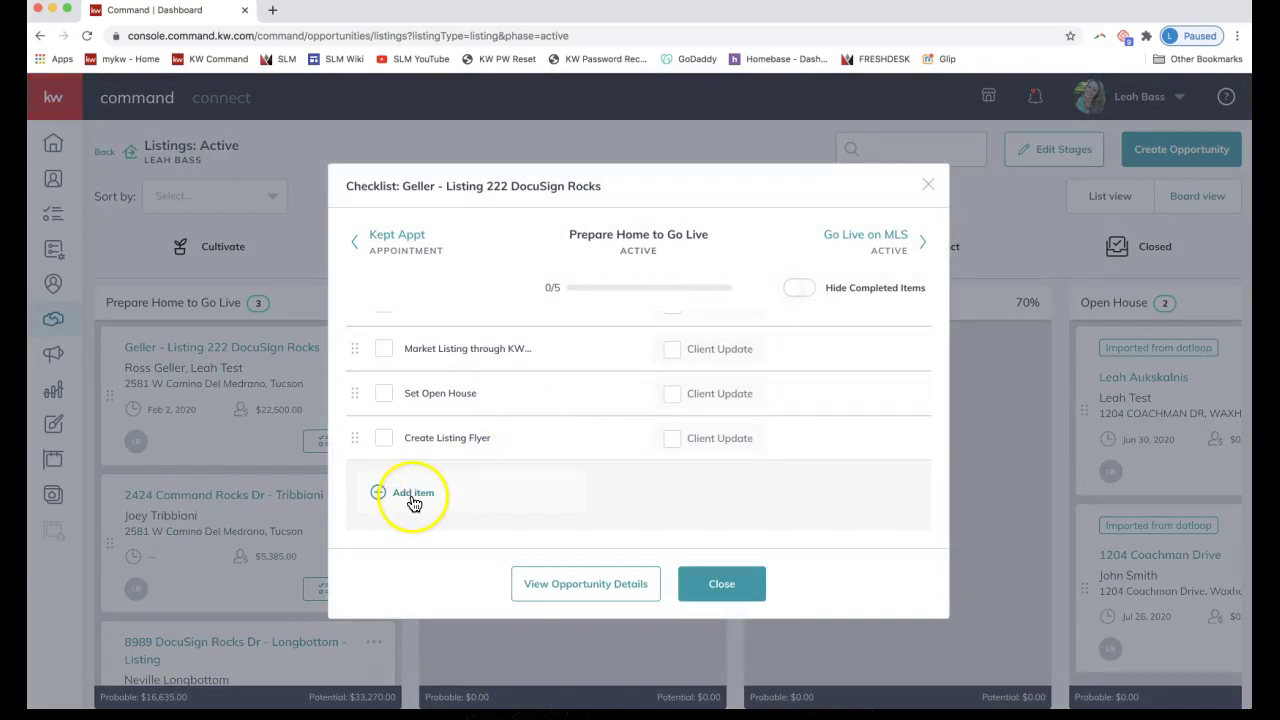
pyautogui.scroll(-1, 413, 503)
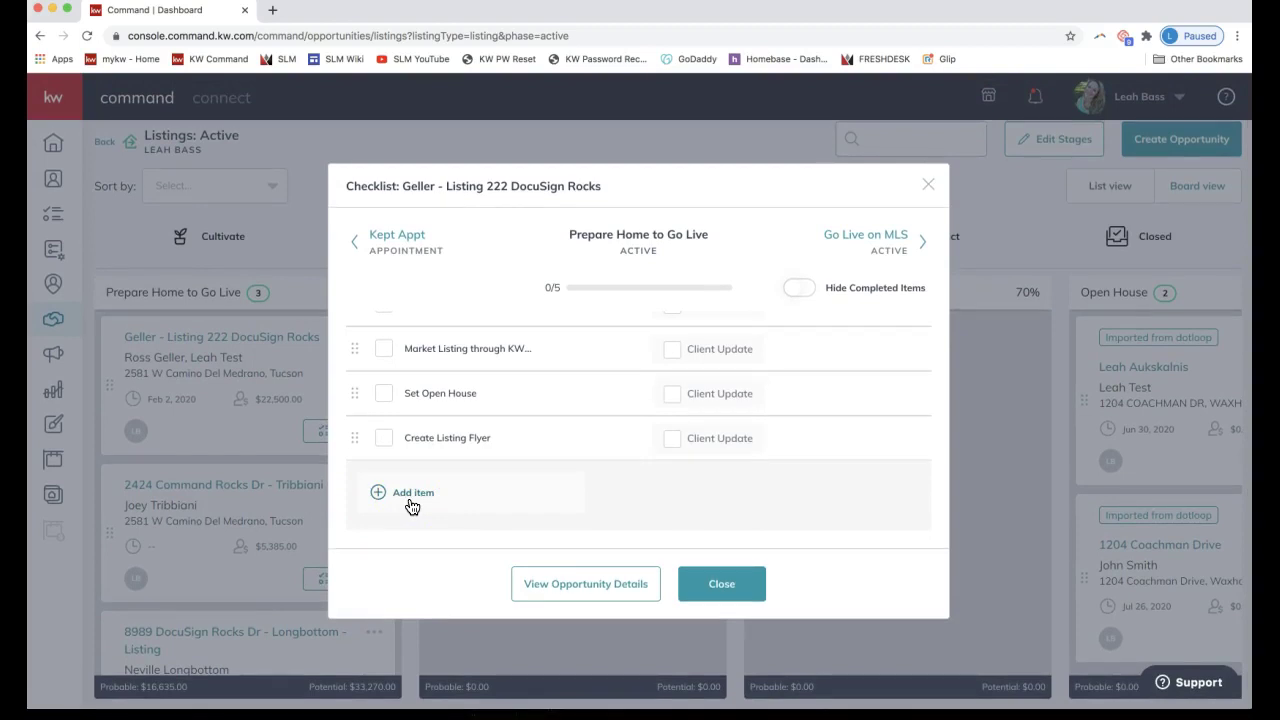
# Step: Add a checklist item named "Watered Flowers" with Client Update enabled, and save it
pyautogui.click(417, 503)
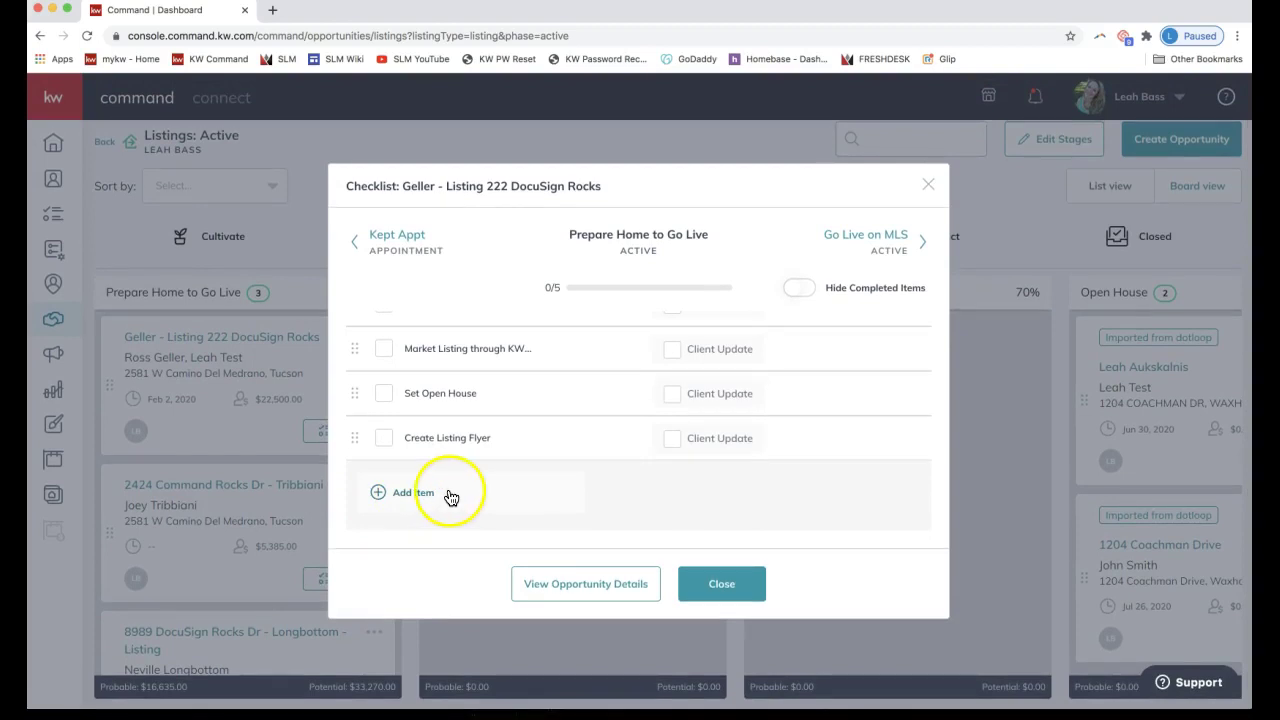
pyautogui.click(447, 498)
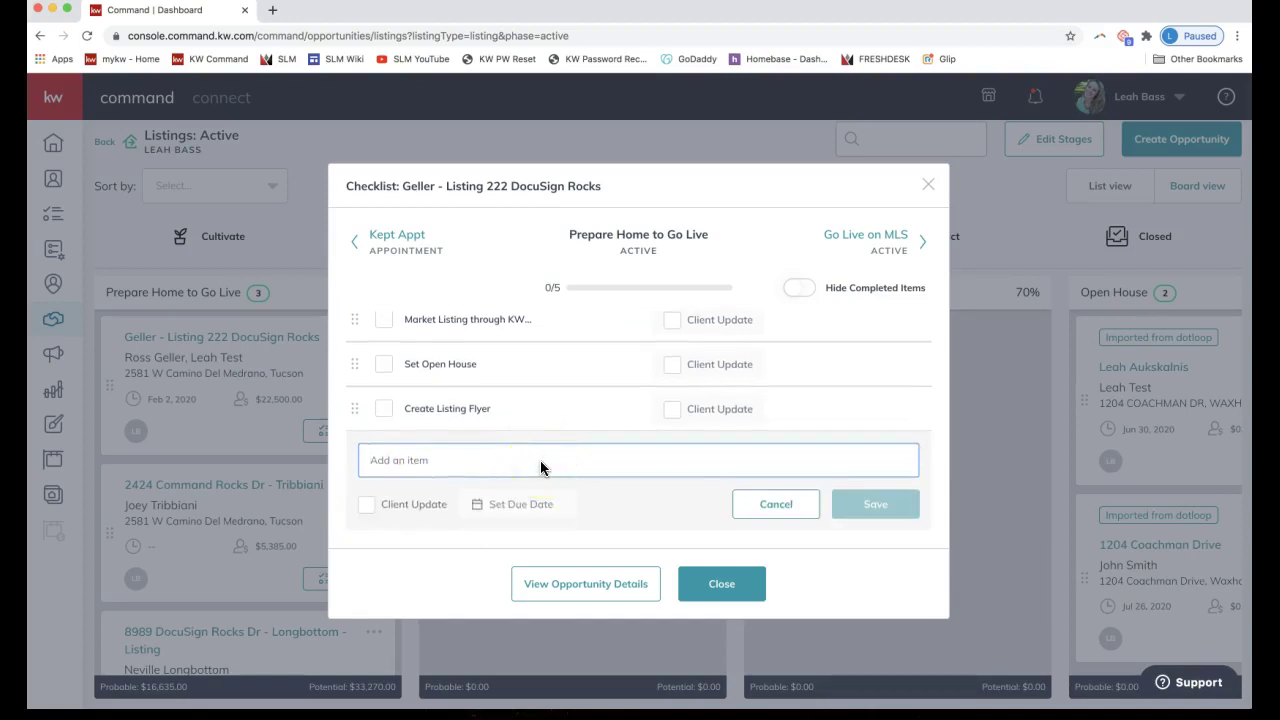
pyautogui.write('W')
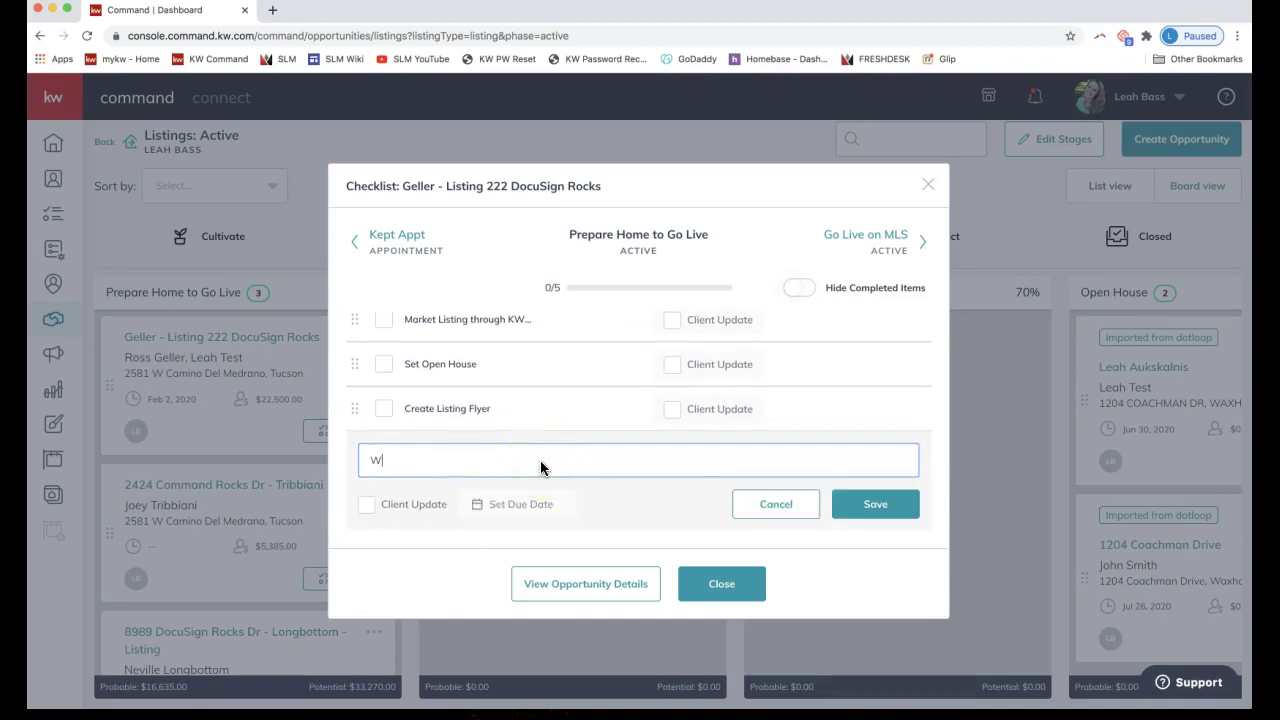
pyautogui.write('atered Flowers')
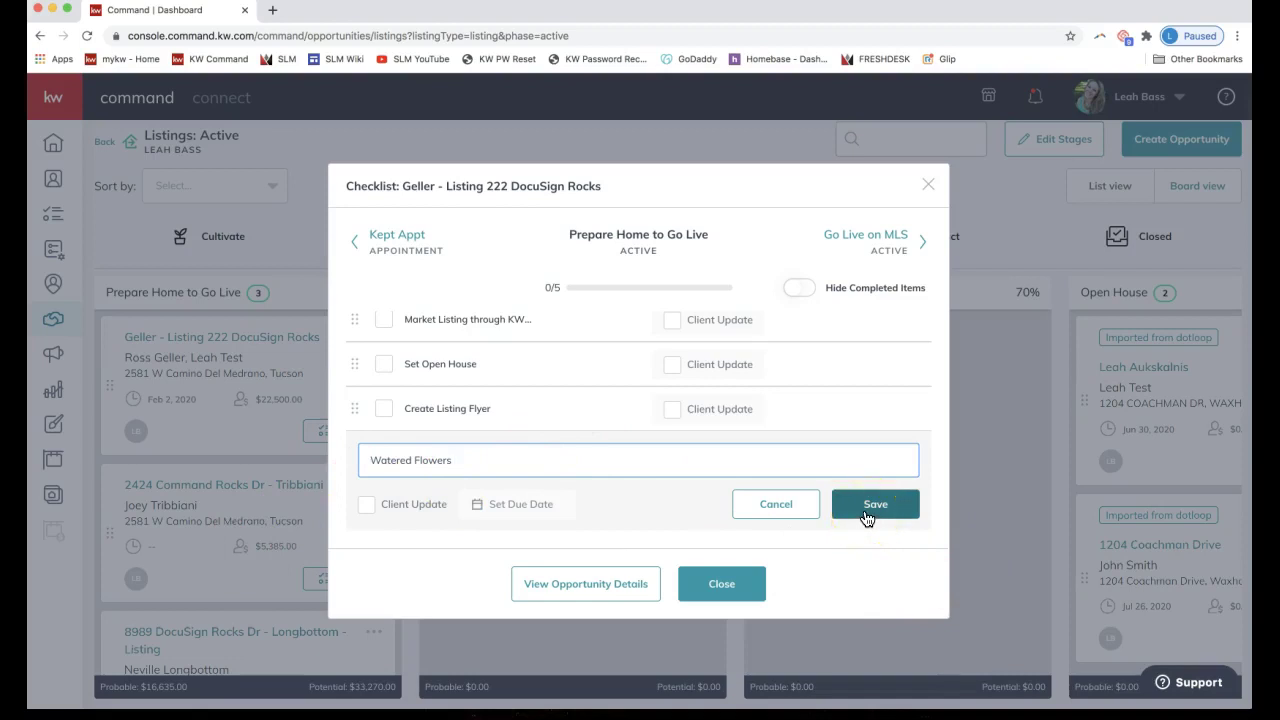
pyautogui.click(366, 505)
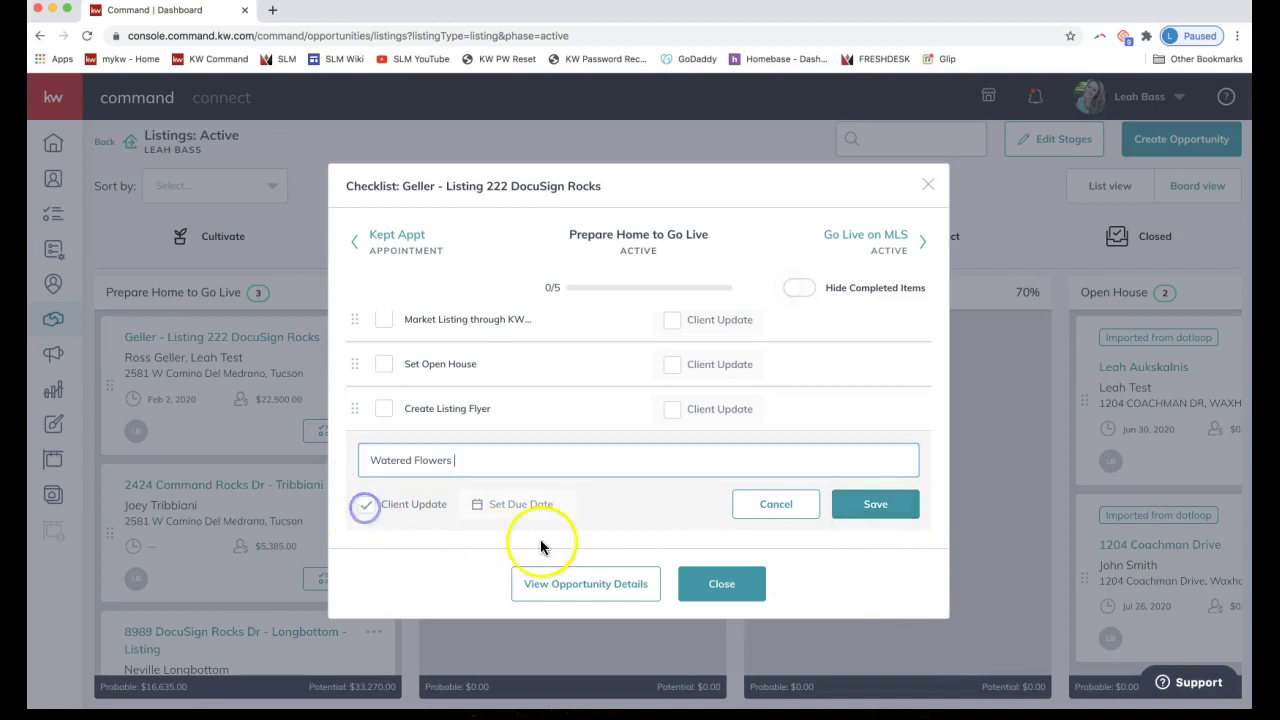
pyautogui.click(880, 506)
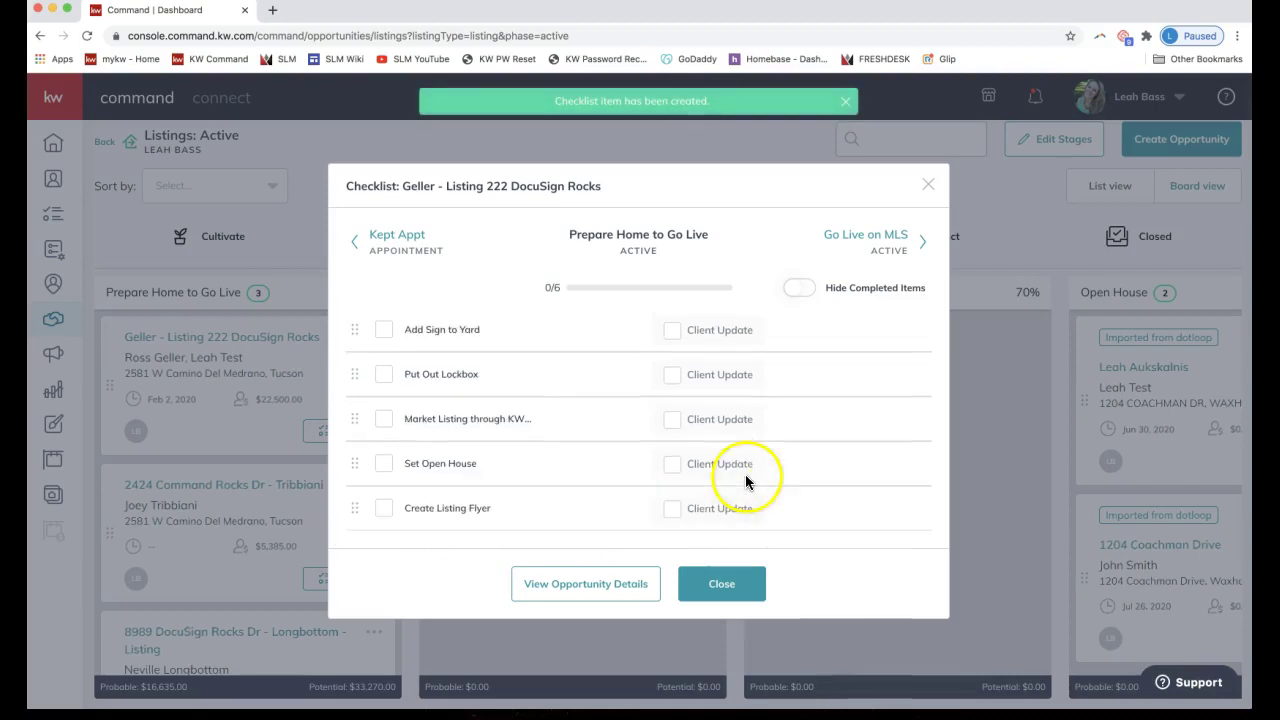
# Step: Try switching Client Update off and back on for the Watered Flowers item, and close the checklist
pyautogui.scroll(-1, 743, 516)
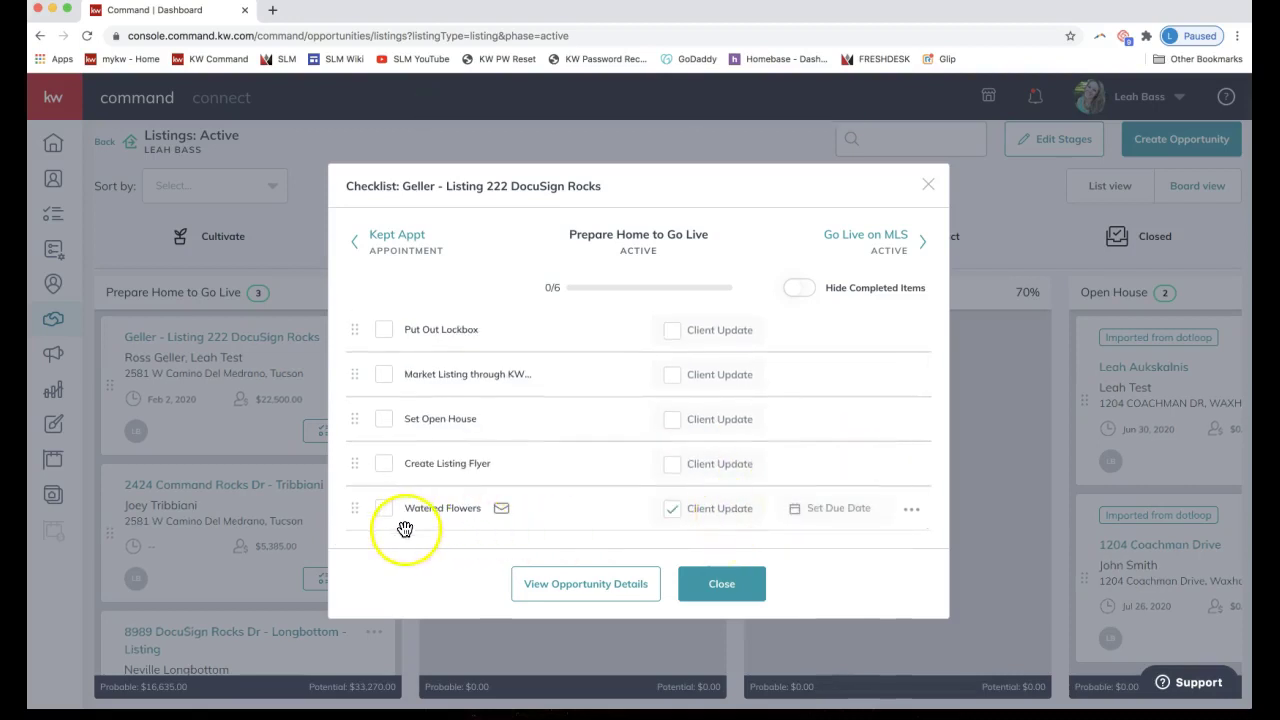
pyautogui.click(672, 509)
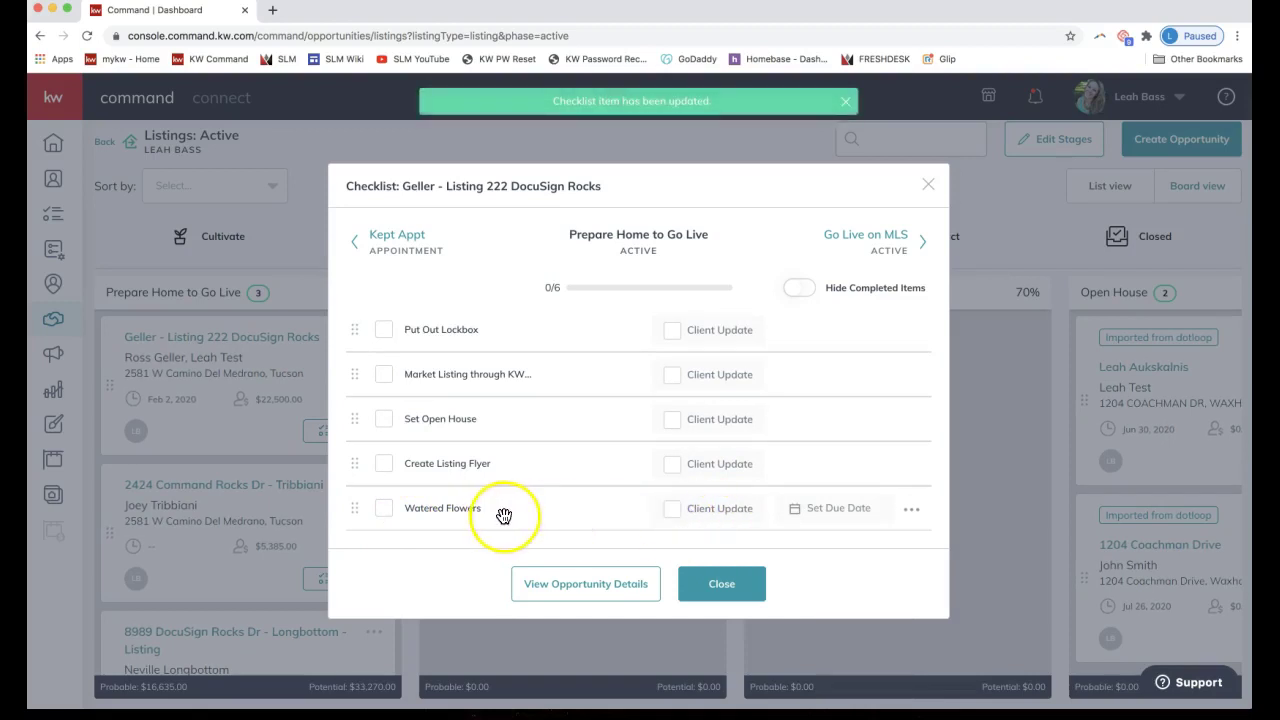
pyautogui.click(672, 509)
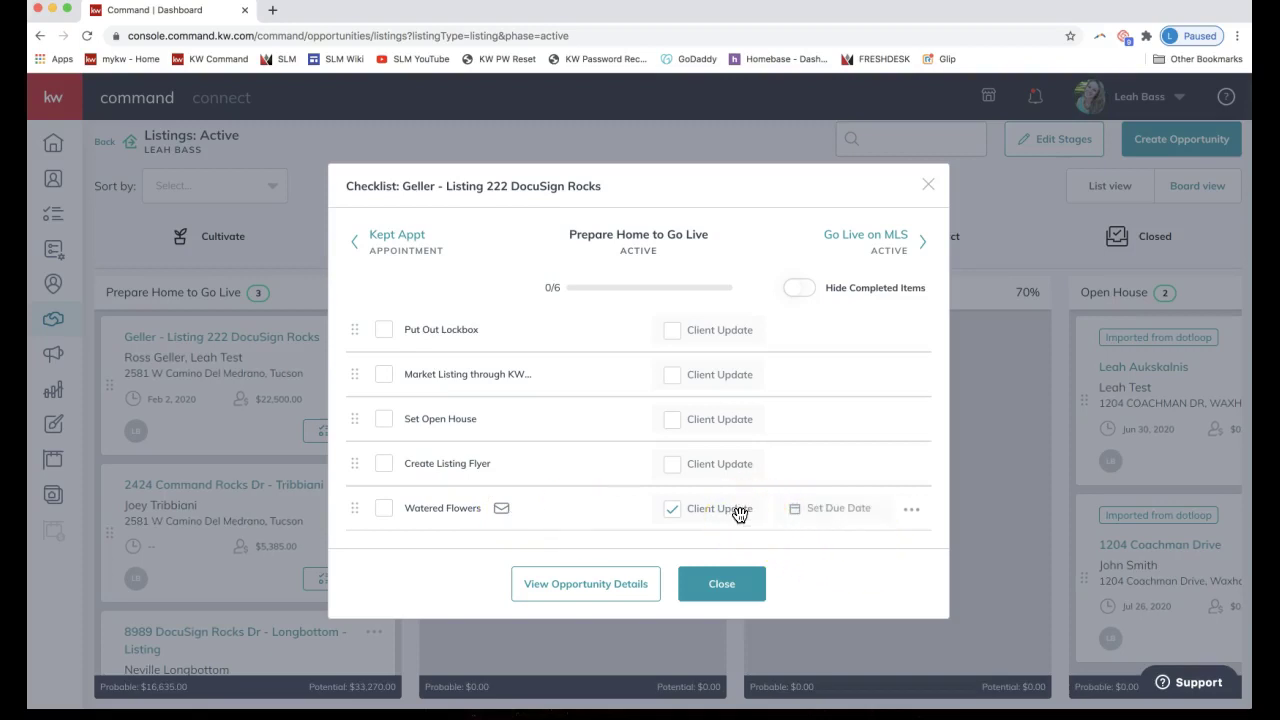
pyautogui.click(720, 583)
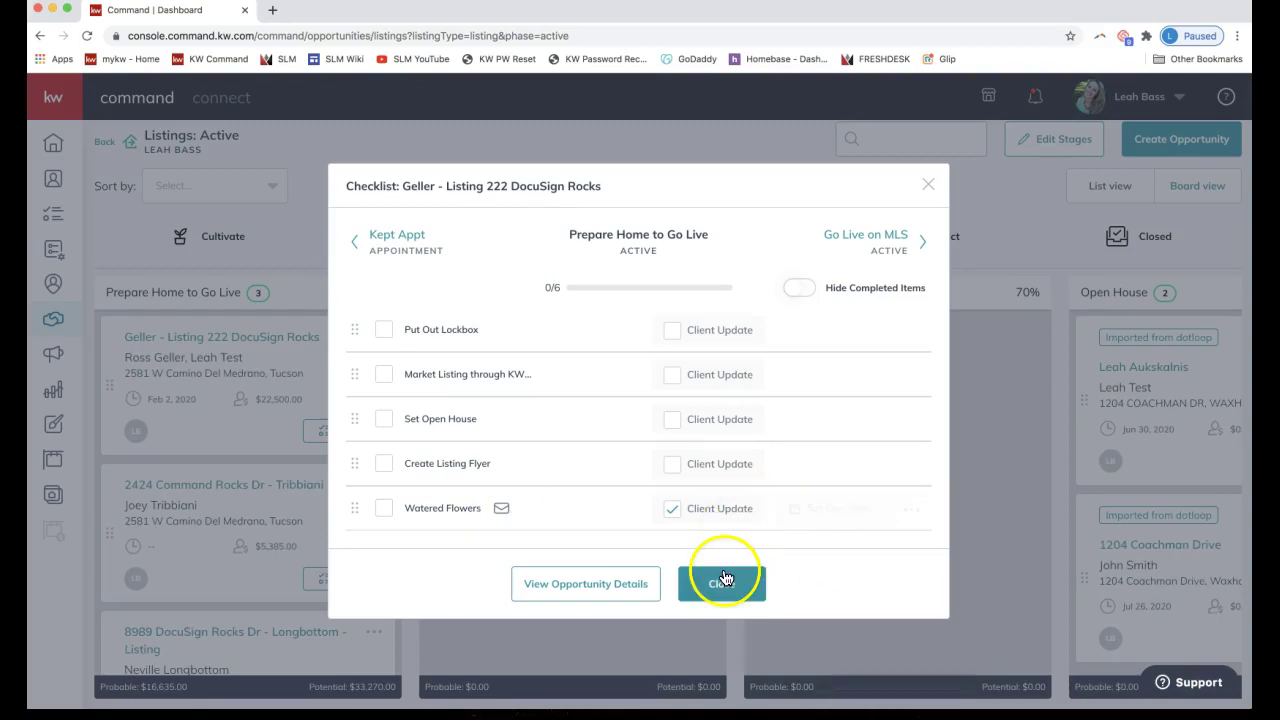